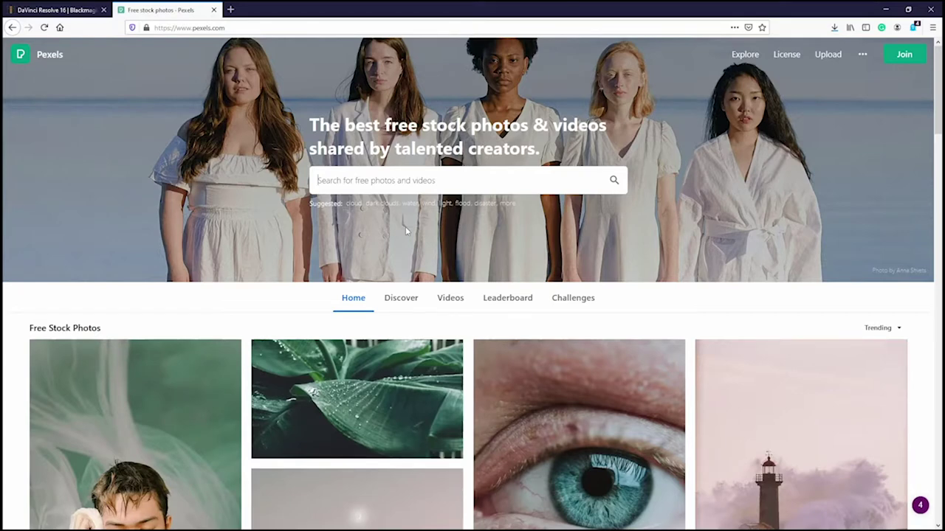
Step: Switch to the stock videos section and search it for sunflower
scroll(354, 255, down, 3)
scroll(352, 260, up, 3)
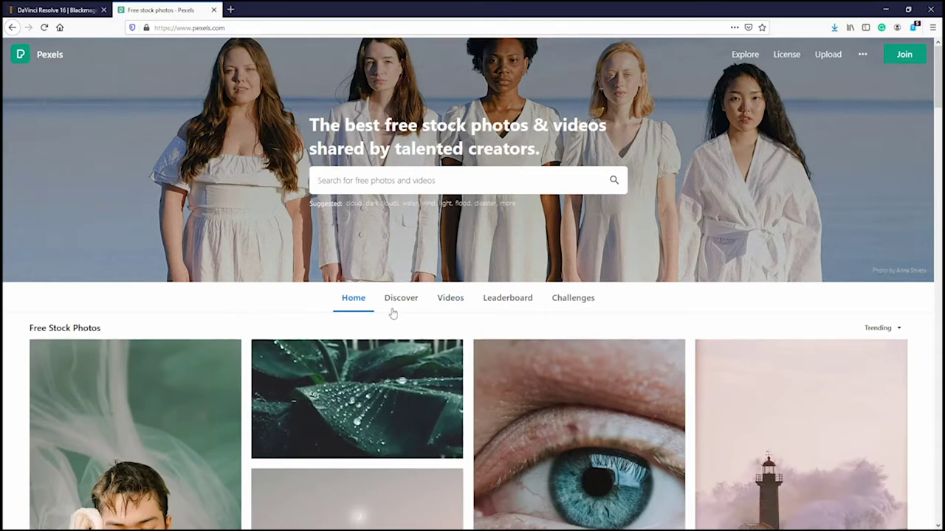
click(448, 298)
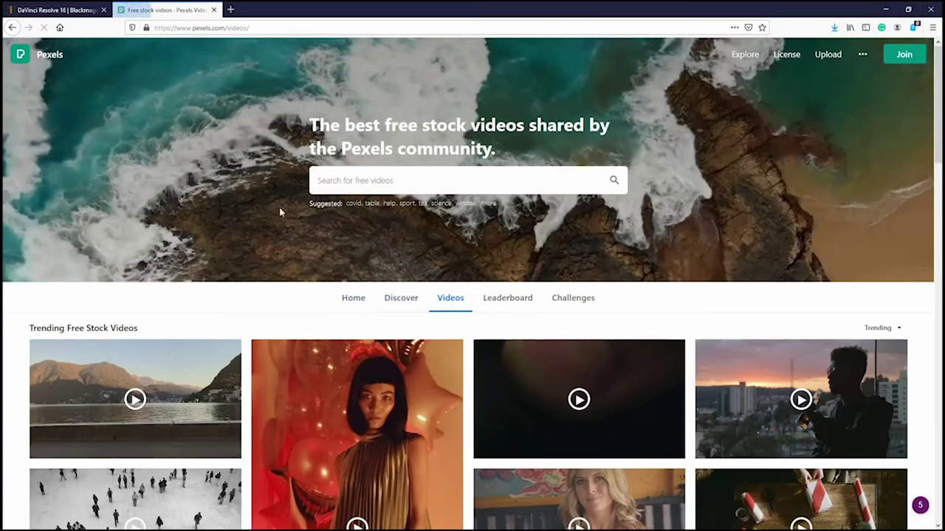
click(337, 188)
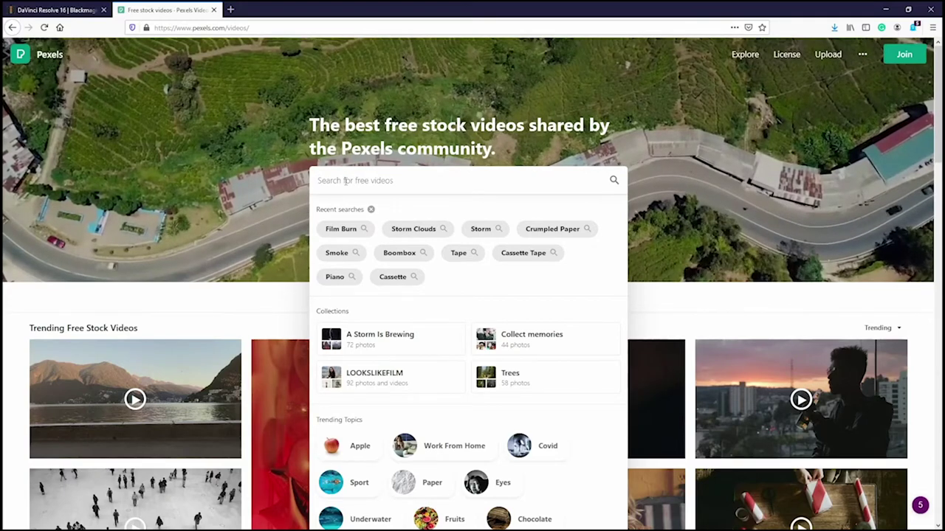
text(so)
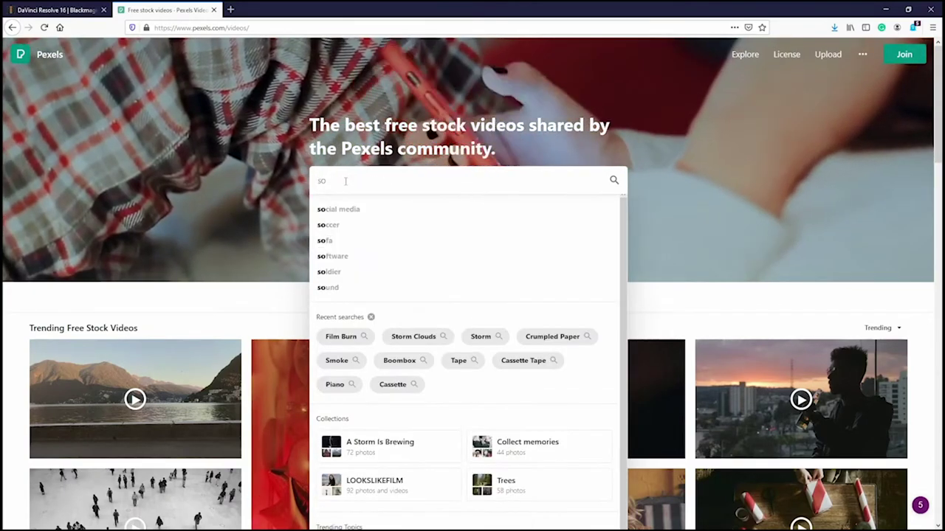
key(BackSpace)
text(un)
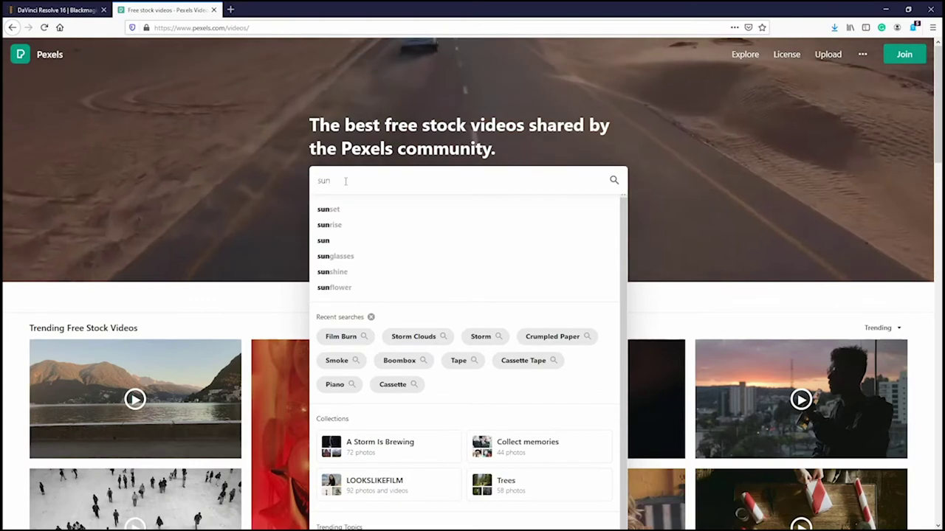
text(flower)
key(Return)
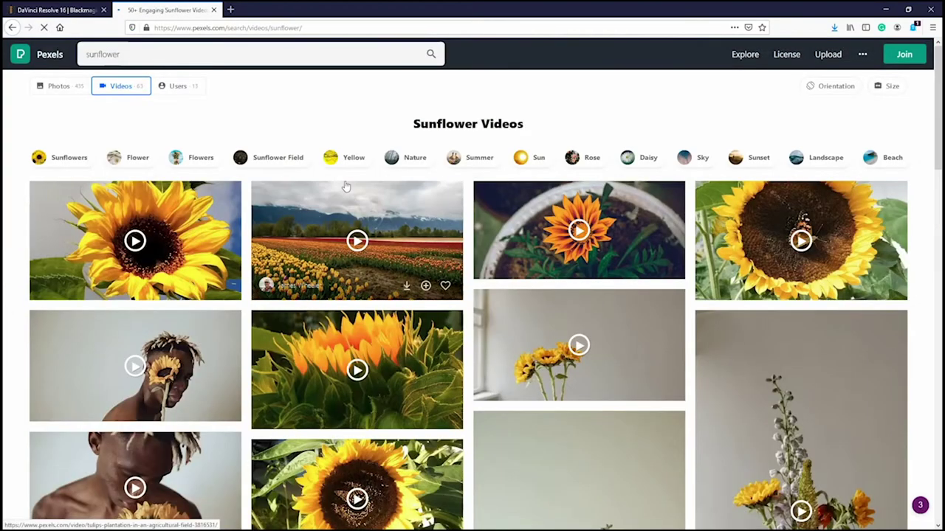
Step: Look through the sunflower video results for a suitable clip
scroll(486, 256, down, 6)
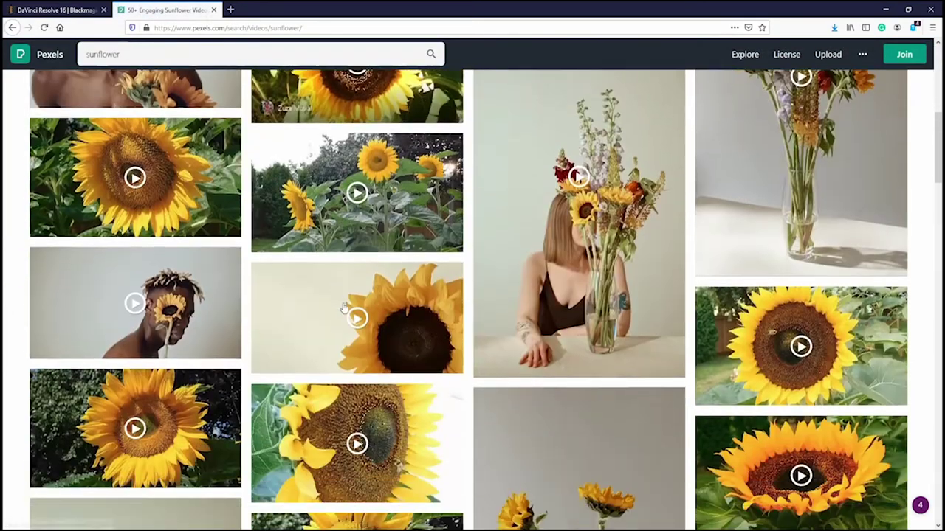
scroll(486, 256, down, 2)
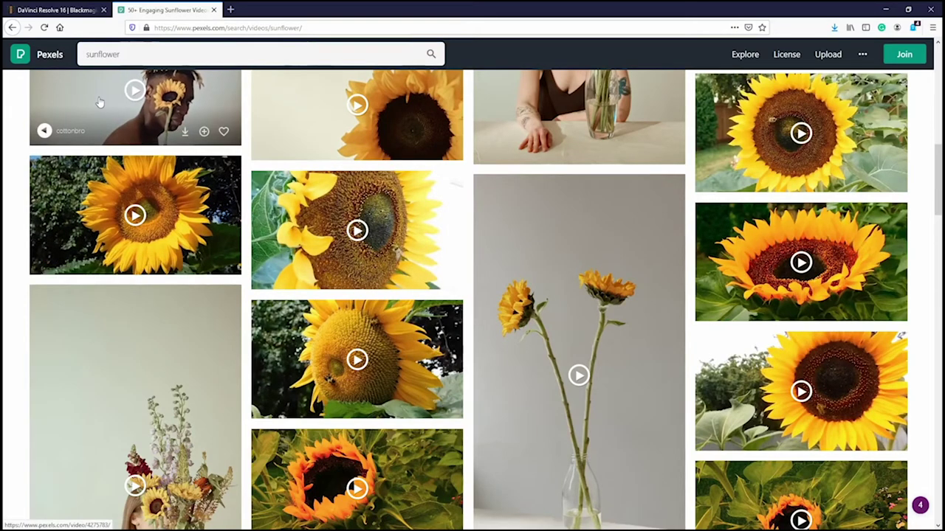
scroll(148, 318, down, 5)
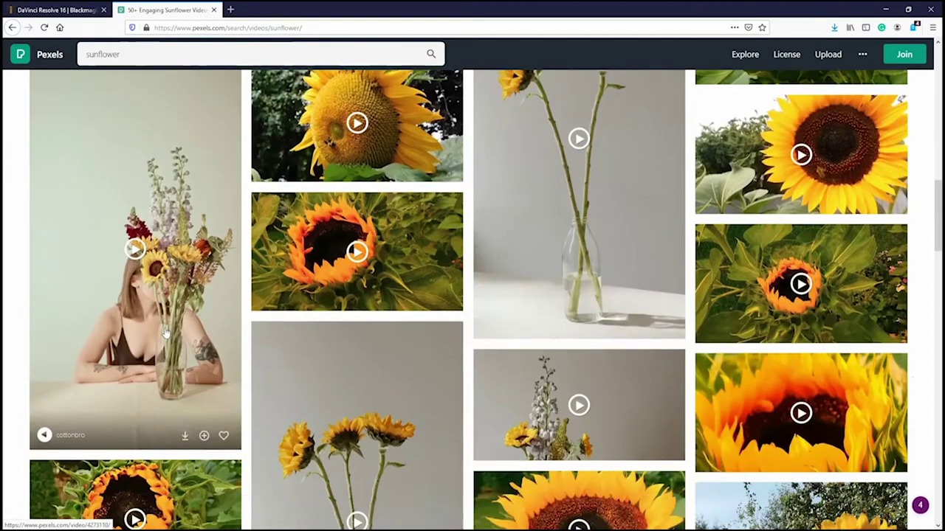
scroll(166, 333, up, 1)
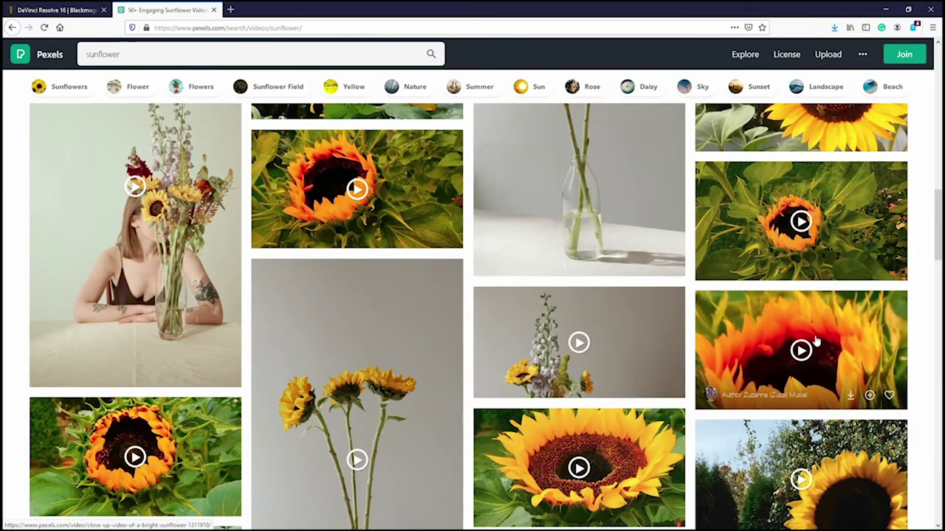
scroll(827, 344, down, 5)
scroll(816, 341, down, 5)
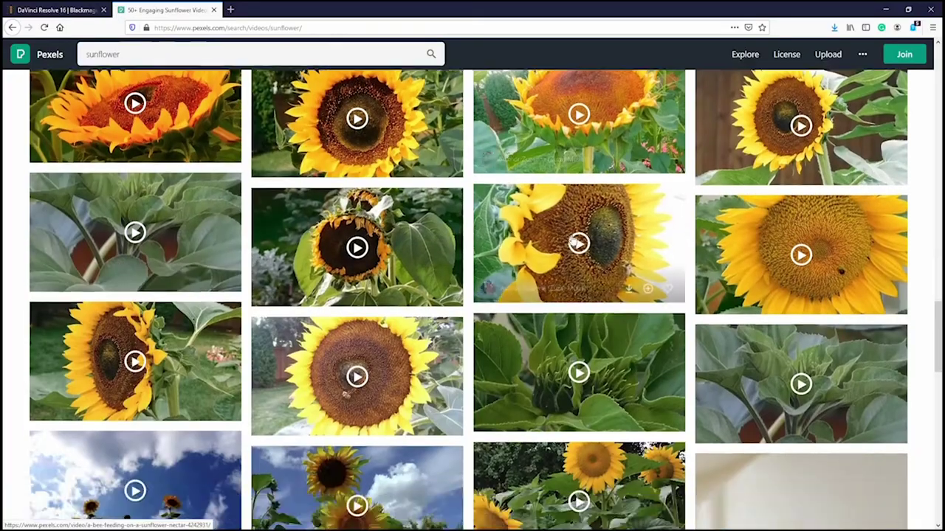
scroll(573, 240, down, 10)
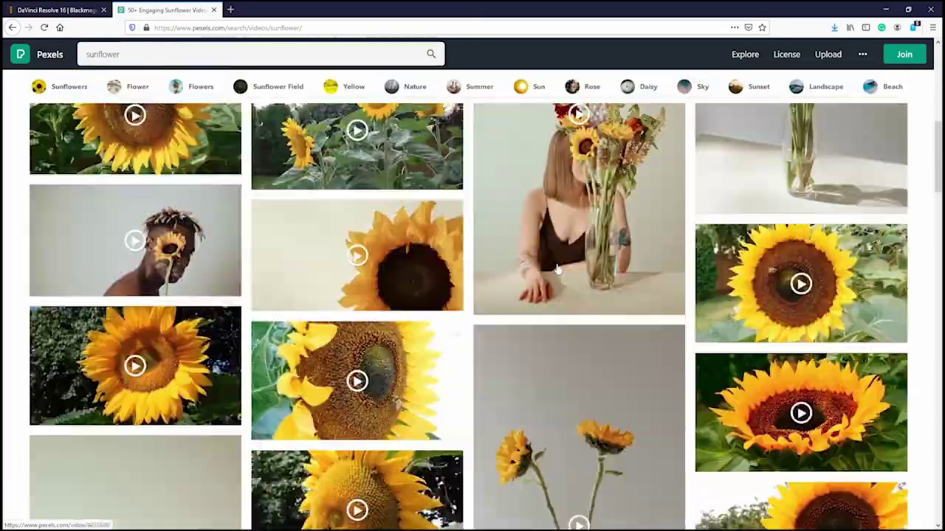
scroll(477, 325, down, 5)
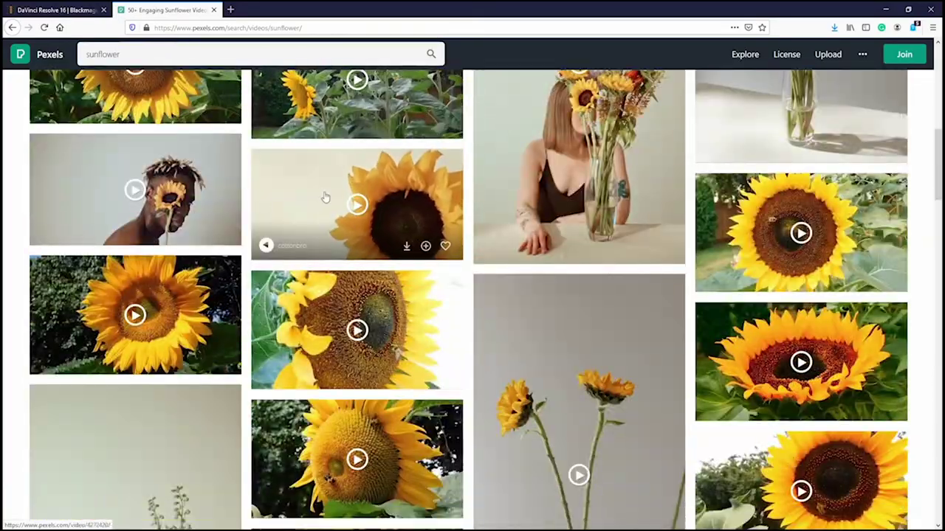
Step: Open the close-up sunflower clip with the plain cream background, save it in Full HD (2048 x 1080), and return to the results
click(364, 214)
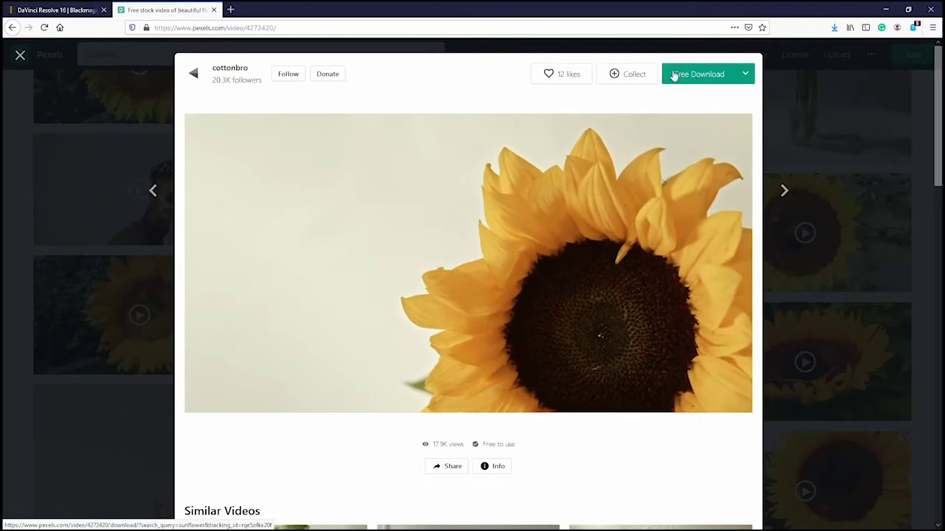
click(745, 74)
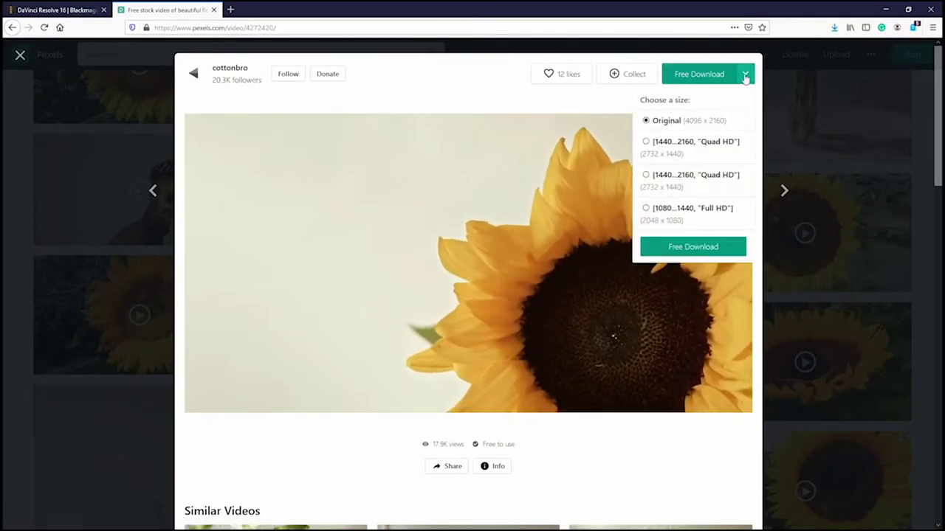
click(745, 75)
click(744, 76)
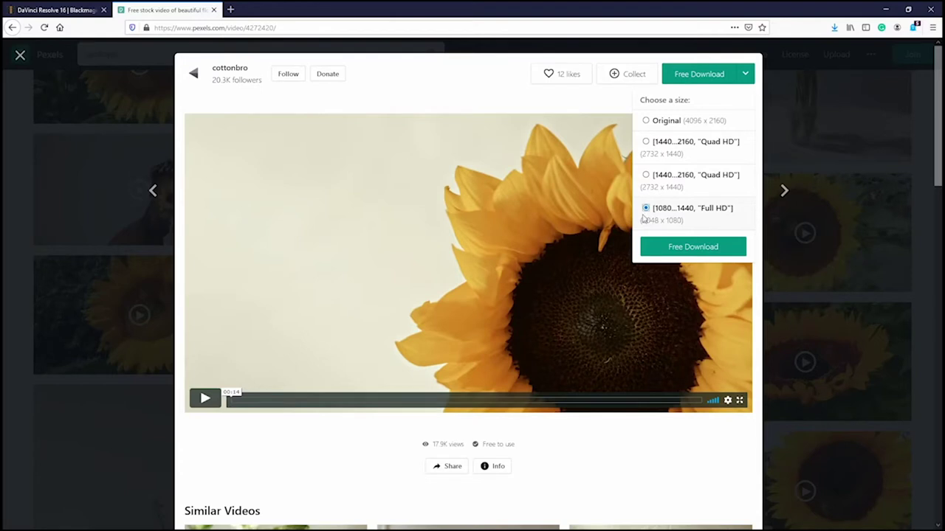
click(676, 247)
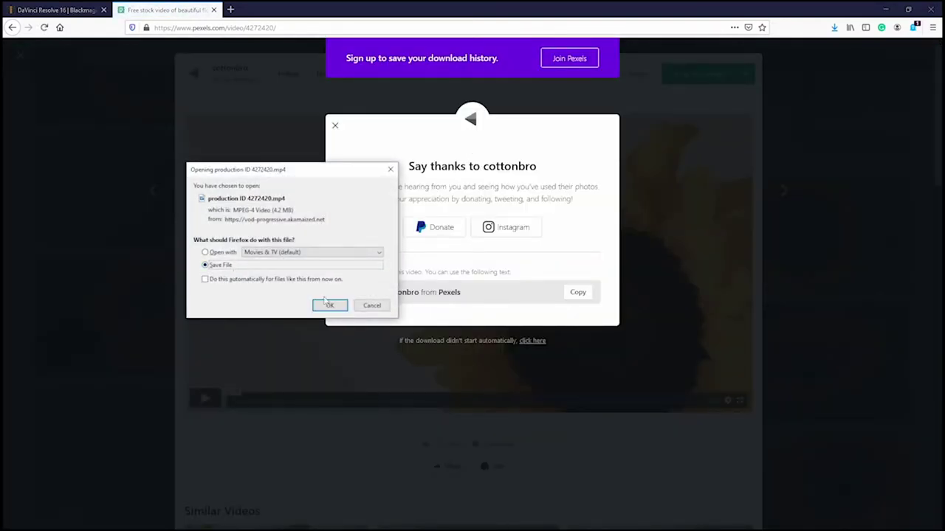
click(325, 301)
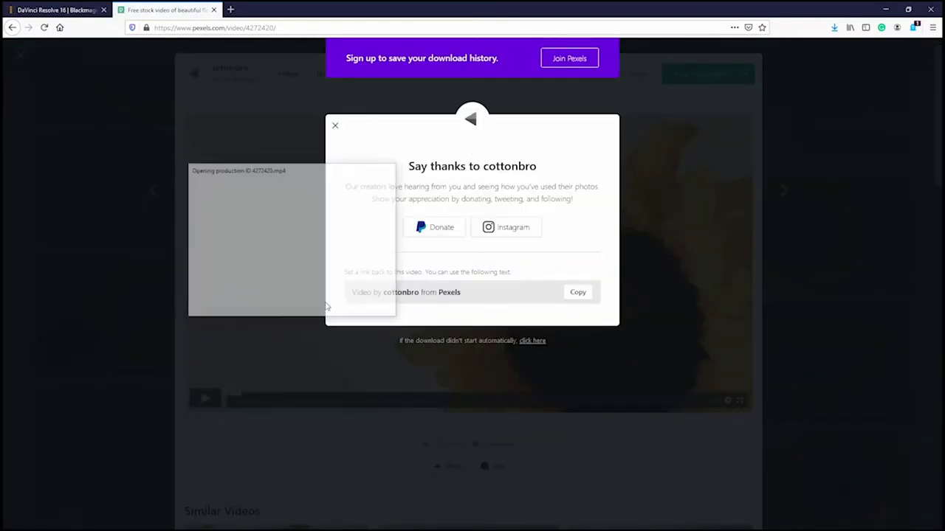
click(335, 129)
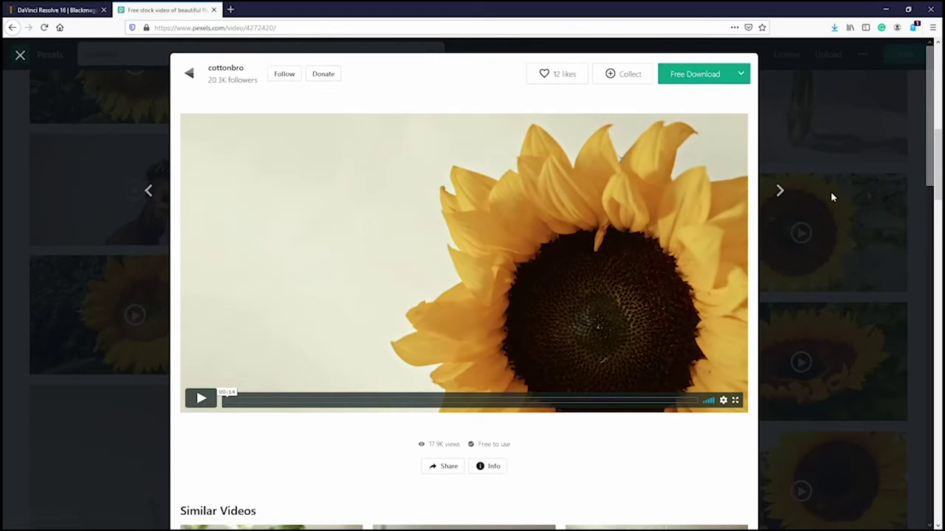
click(890, 168)
Step: Replace the sunflower search with a video search for new york city
scroll(465, 156, down, 3)
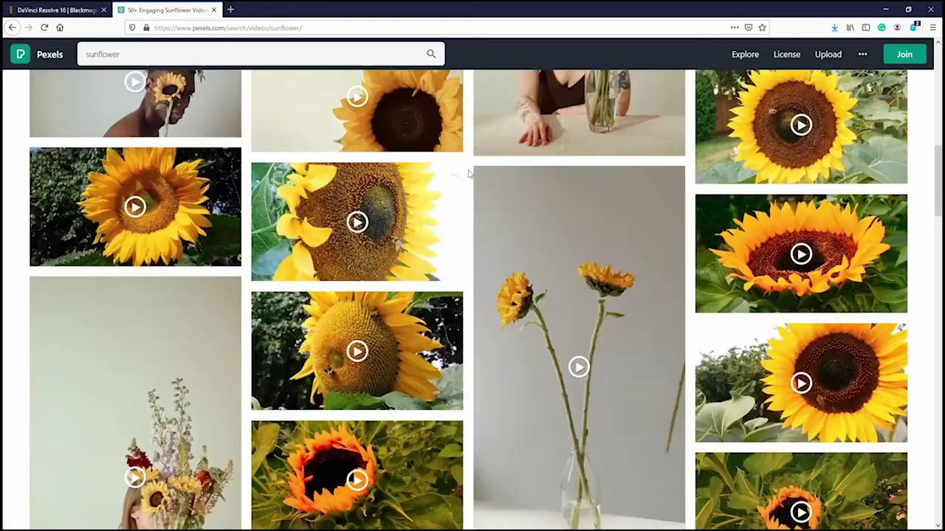
scroll(447, 215, down, 3)
scroll(447, 215, up, 8)
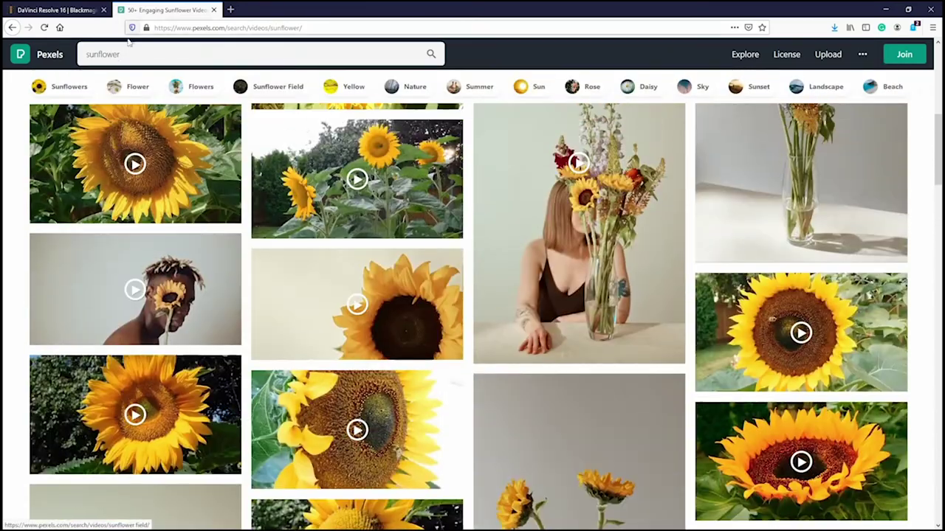
click(126, 54)
double_click(126, 54)
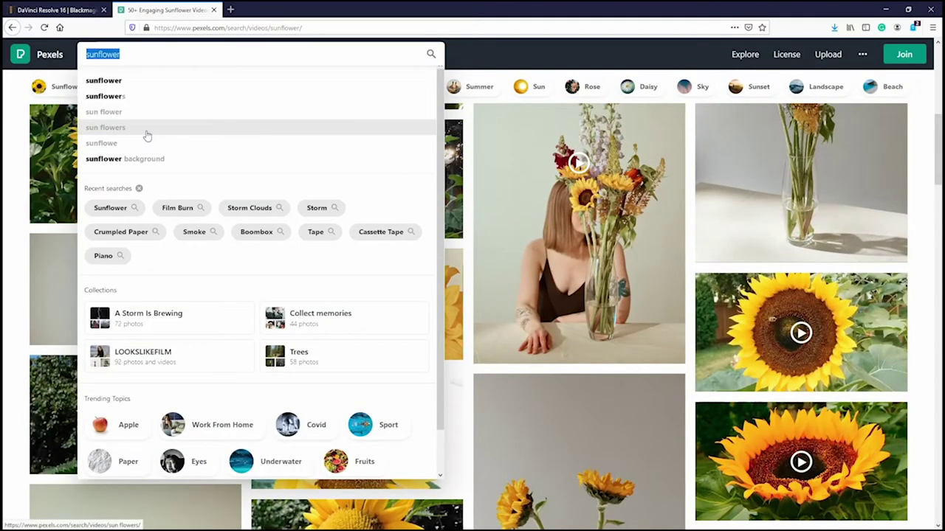
text(new york city)
key(Return)
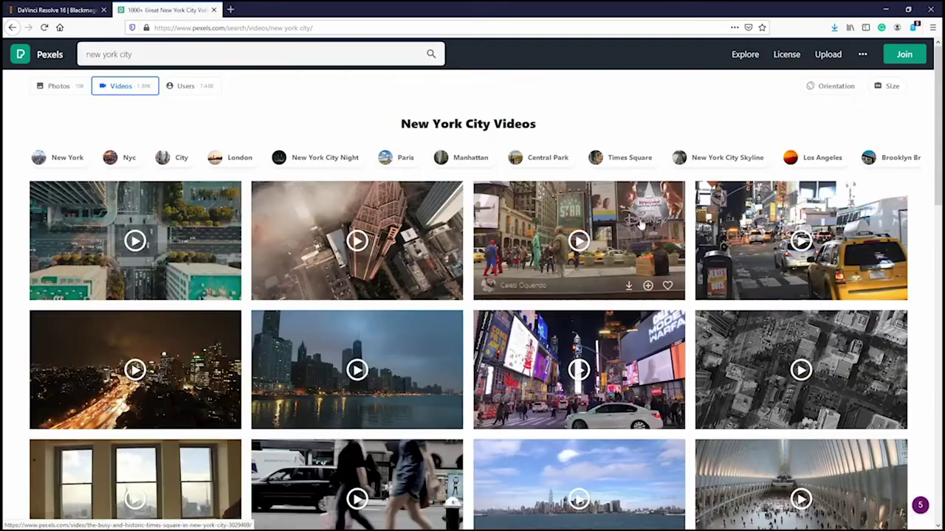
Step: Examine the range of New York City video results
scroll(731, 238, down, 3)
scroll(731, 237, down, 2)
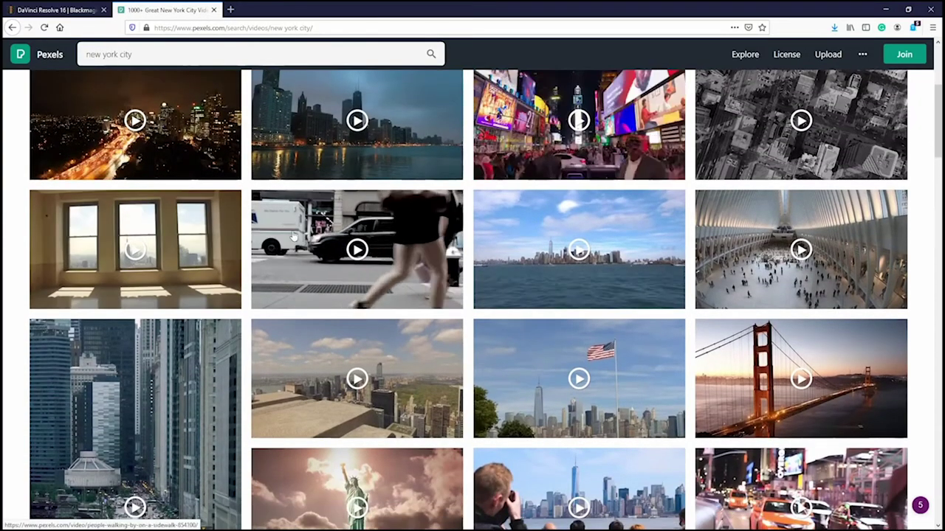
scroll(290, 230, down, 5)
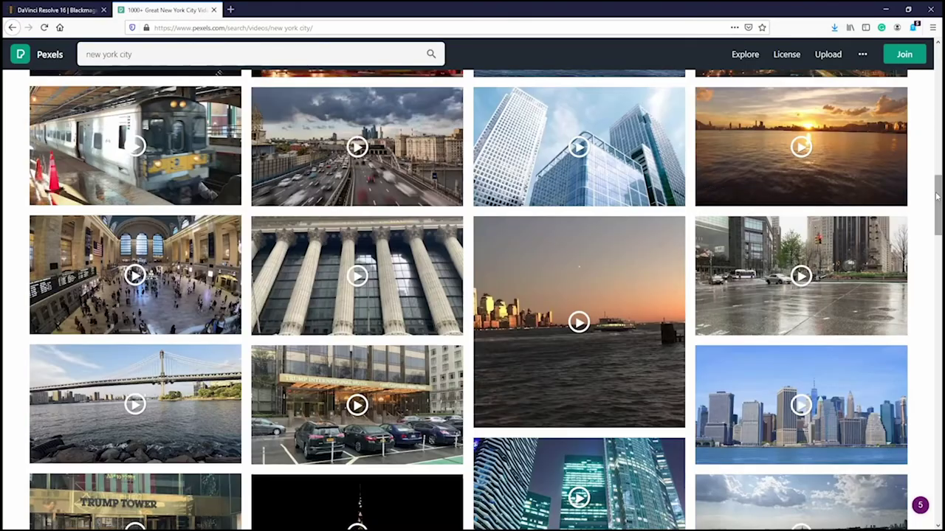
scroll(290, 230, down, 2)
scroll(473, 295, down, 10)
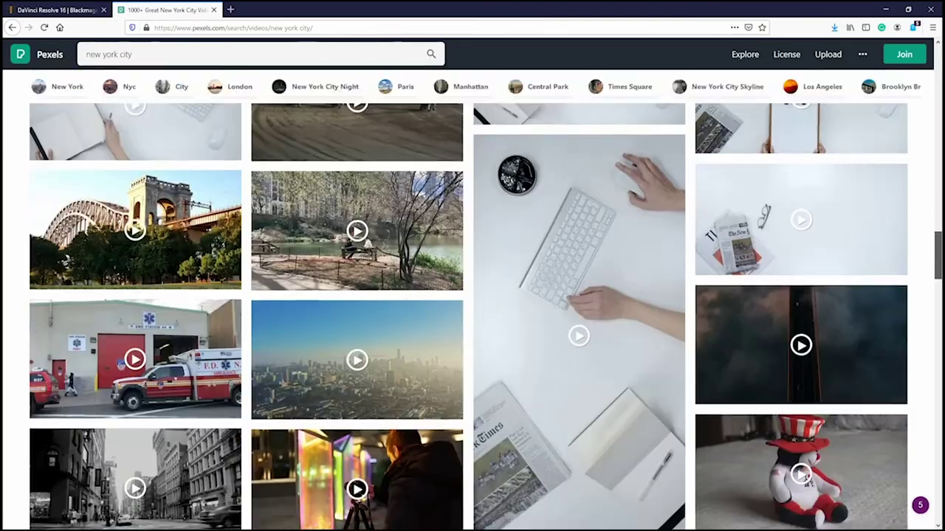
scroll(472, 295, down, 4)
scroll(468, 295, down, 18)
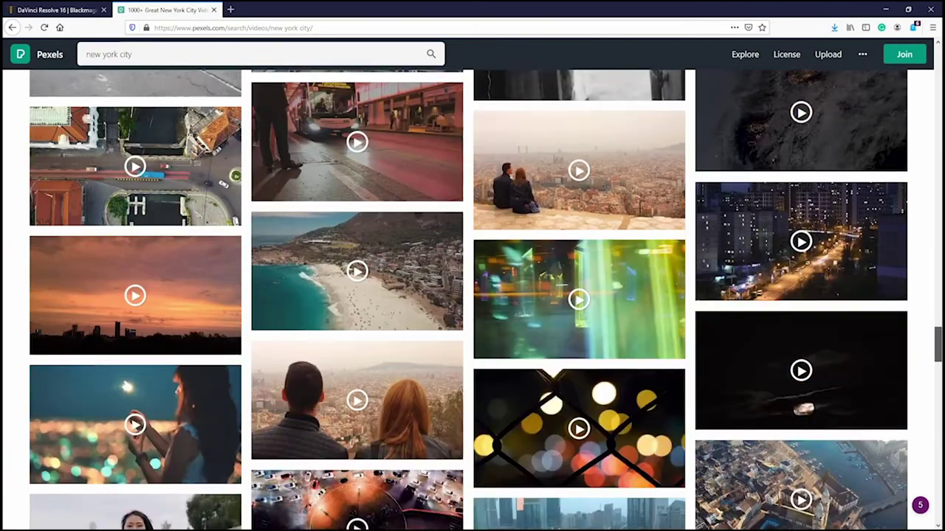
scroll(765, 201, down, 20)
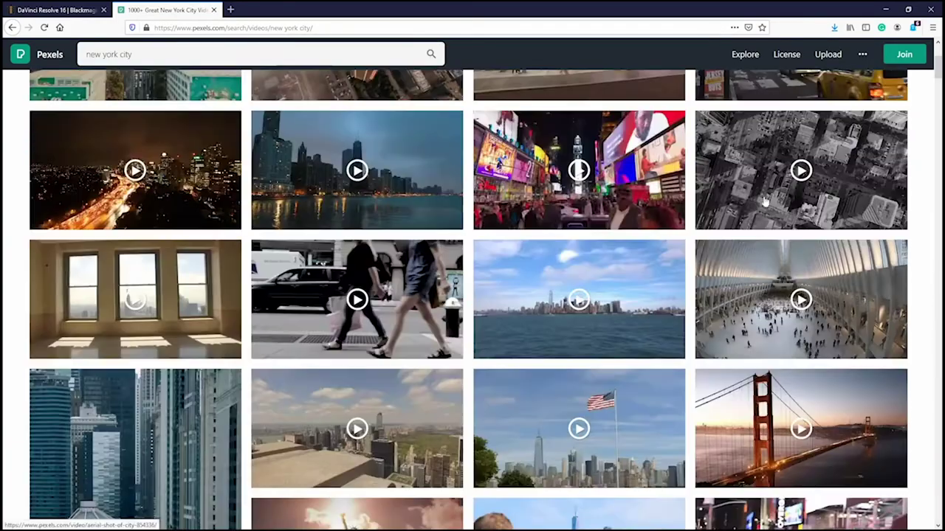
Step: Open the black-and-white aerial city clip and download it in its original 1920 x 1080 size
mouse_move(856, 167)
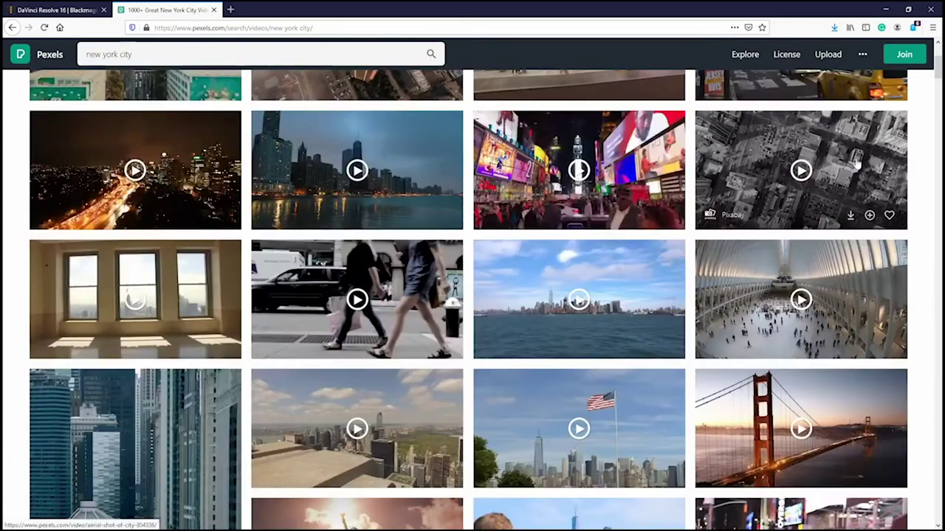
click(856, 157)
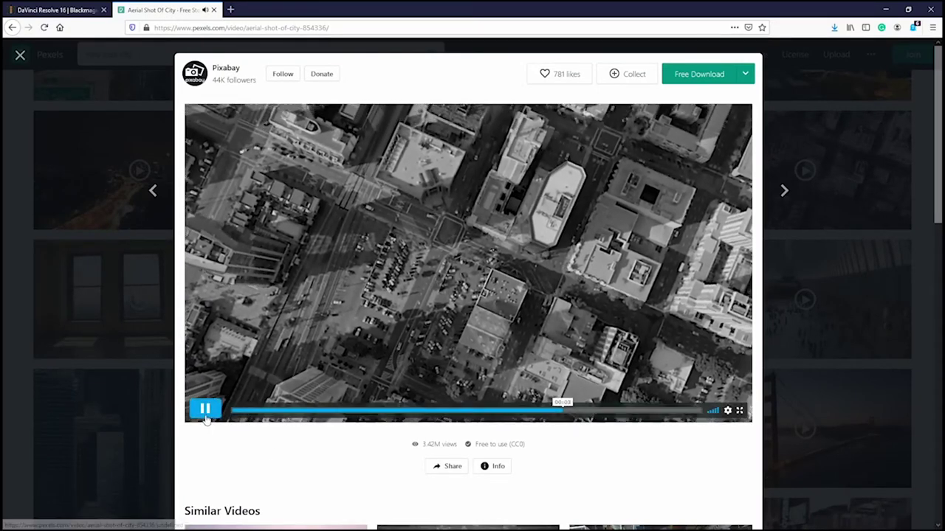
click(746, 76)
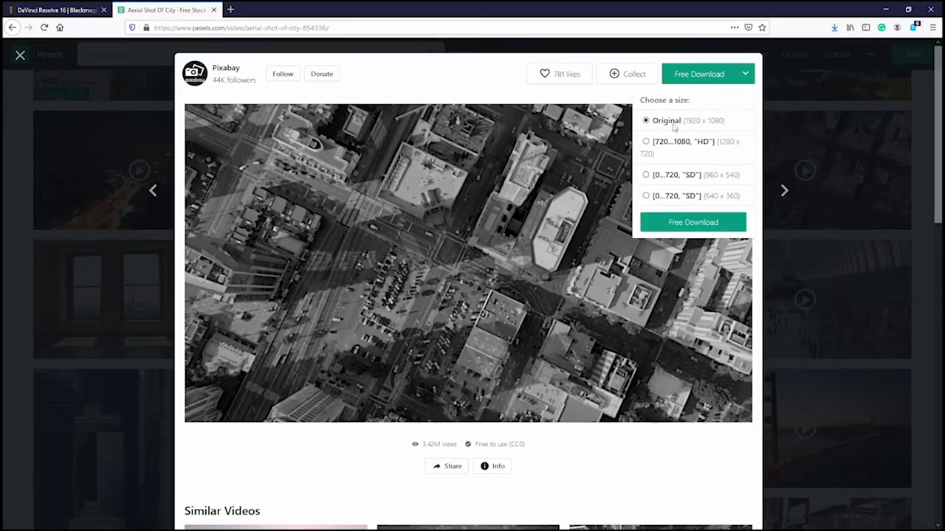
click(690, 223)
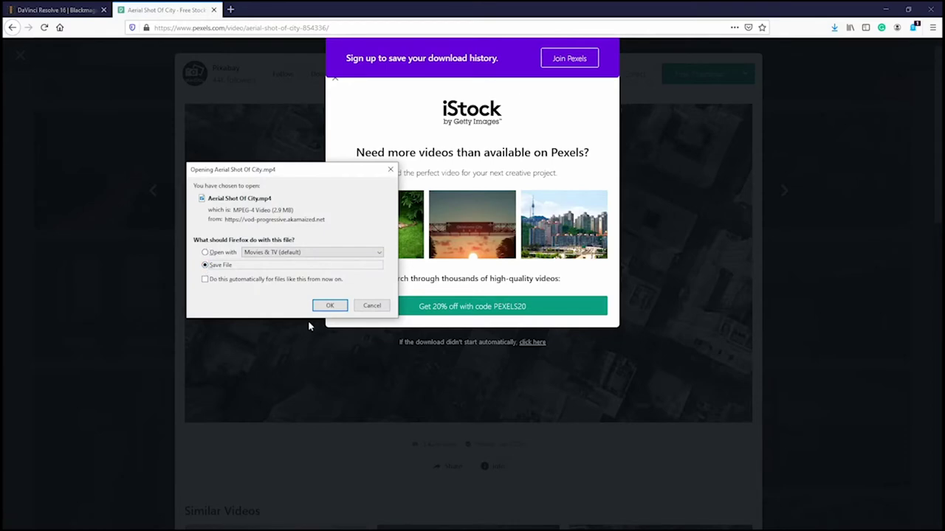
Step: Replace the New York City search with a video search for chameleon
double_click(142, 54)
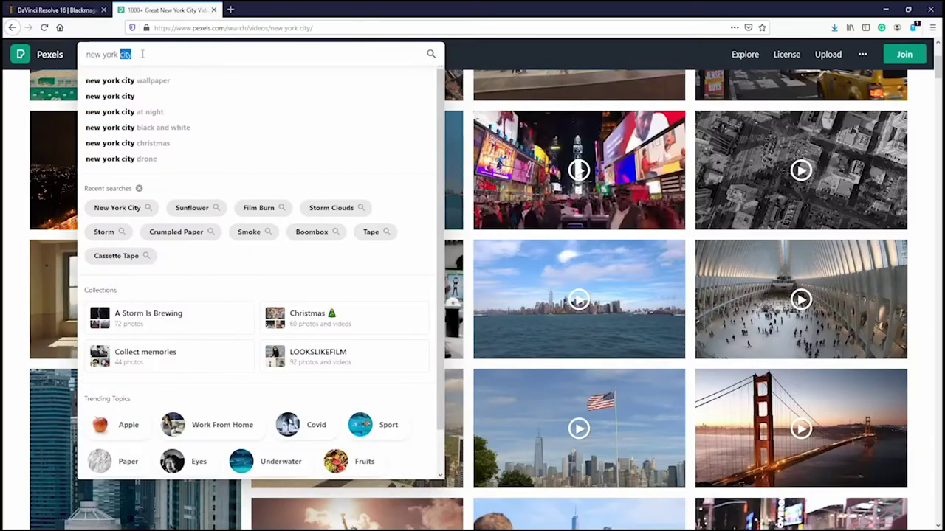
text(chamelo)
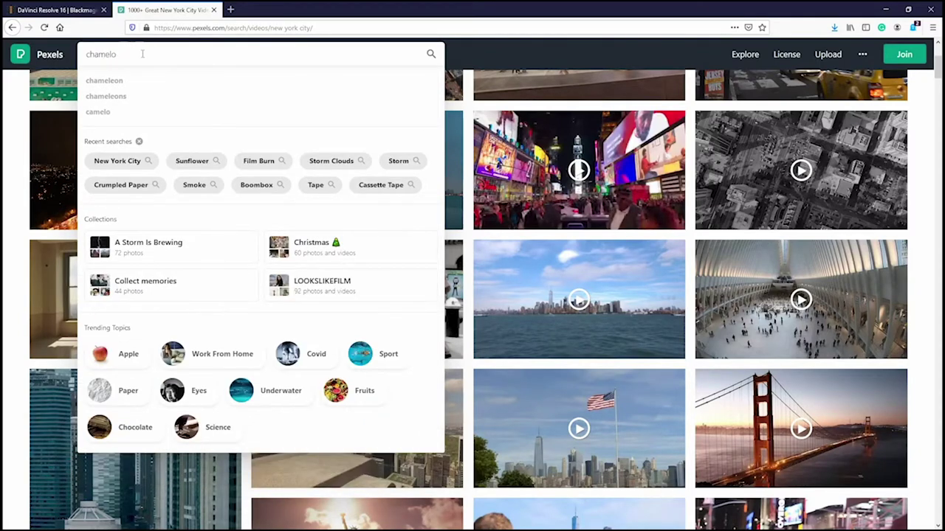
click(124, 95)
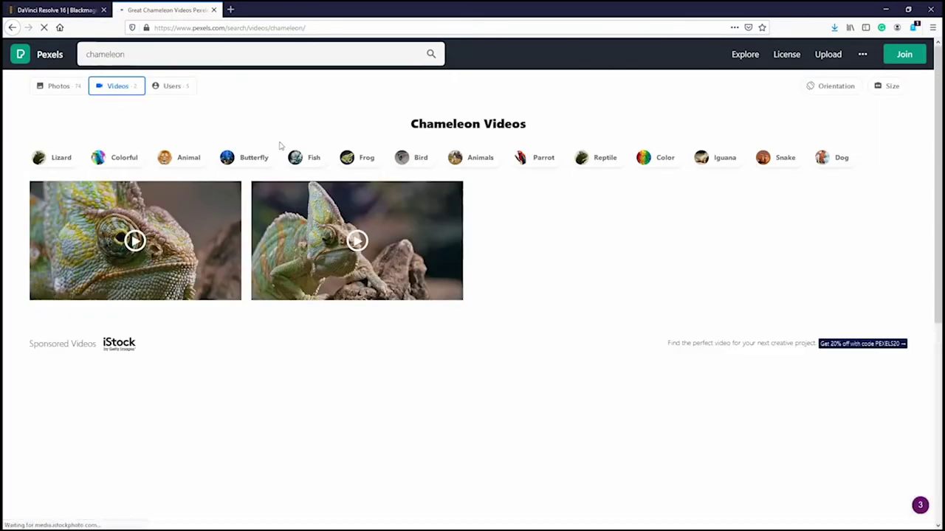
Step: Open the close-up clip of the chameleon's right eye from the search results and download it
mouse_move(325, 260)
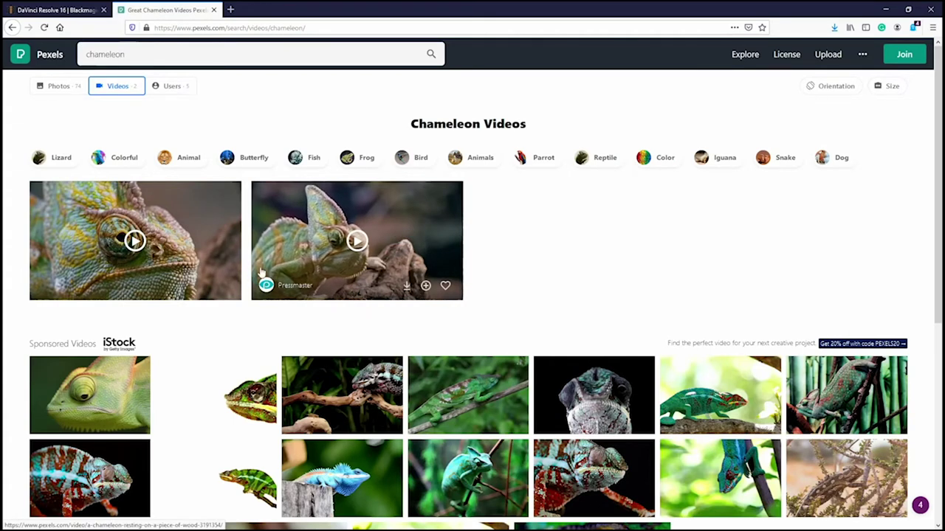
mouse_move(107, 262)
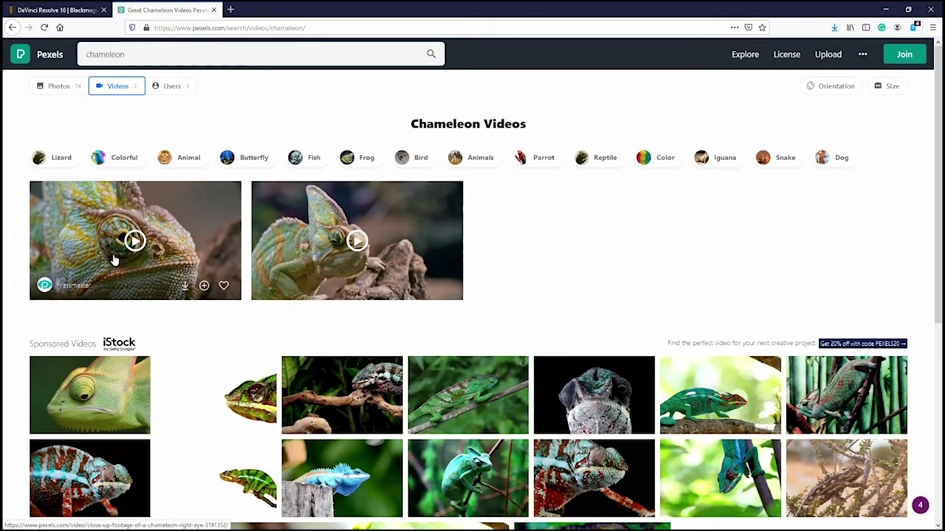
click(192, 227)
click(746, 74)
click(647, 176)
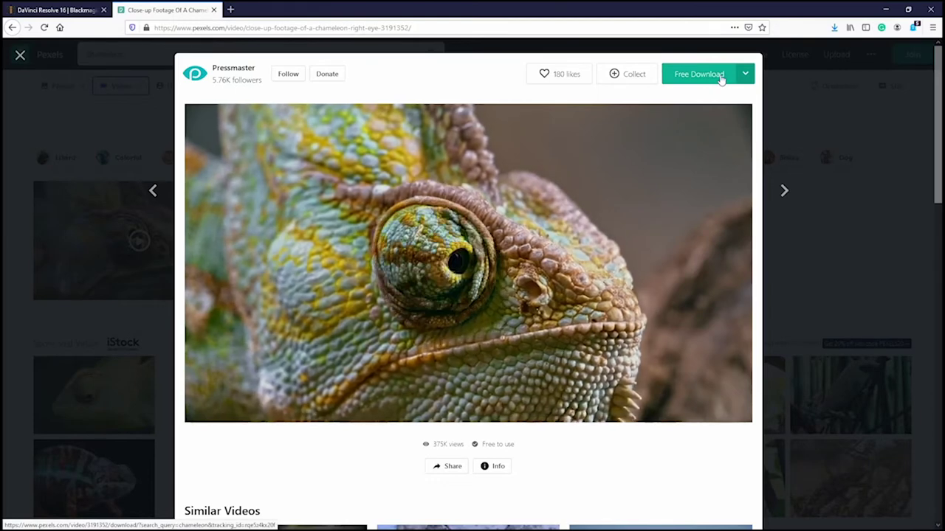
click(745, 74)
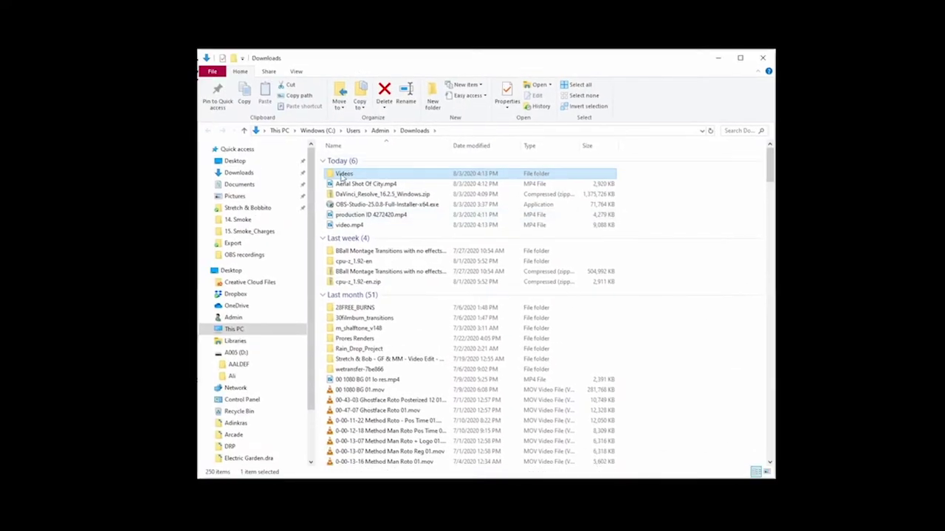
Step: In the Downloads folder, move Aerial Shot Of City.mp4, production ID 4272420.mp4 and video.mp4 into the Videos folder and open that folder
click(343, 174)
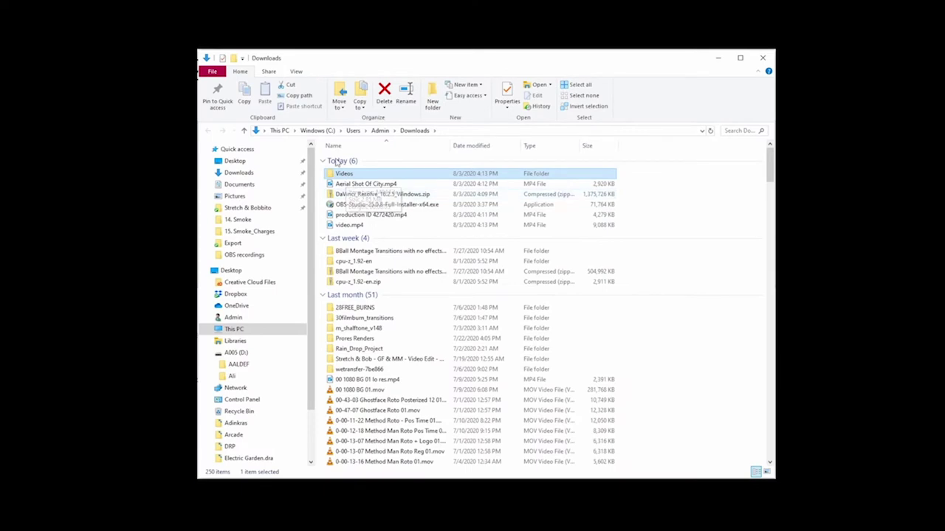
click(347, 184)
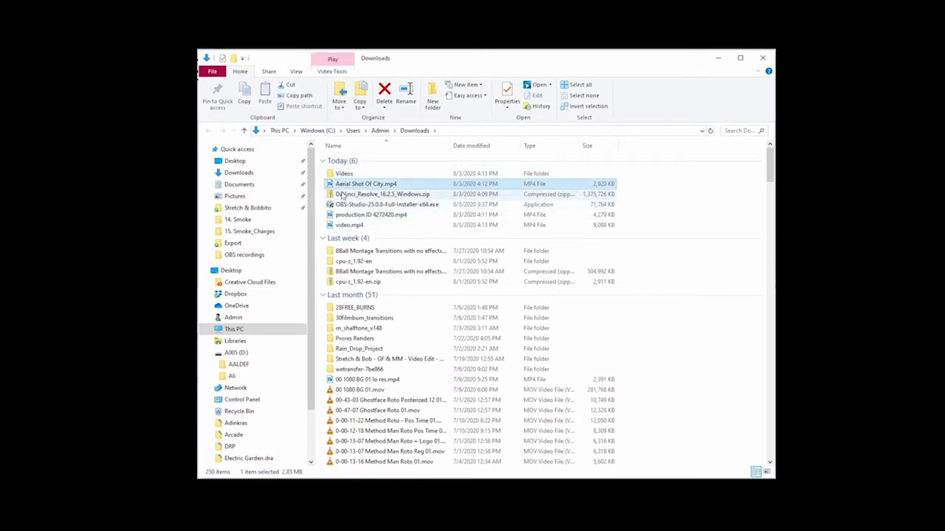
ctrl+click(358, 215)
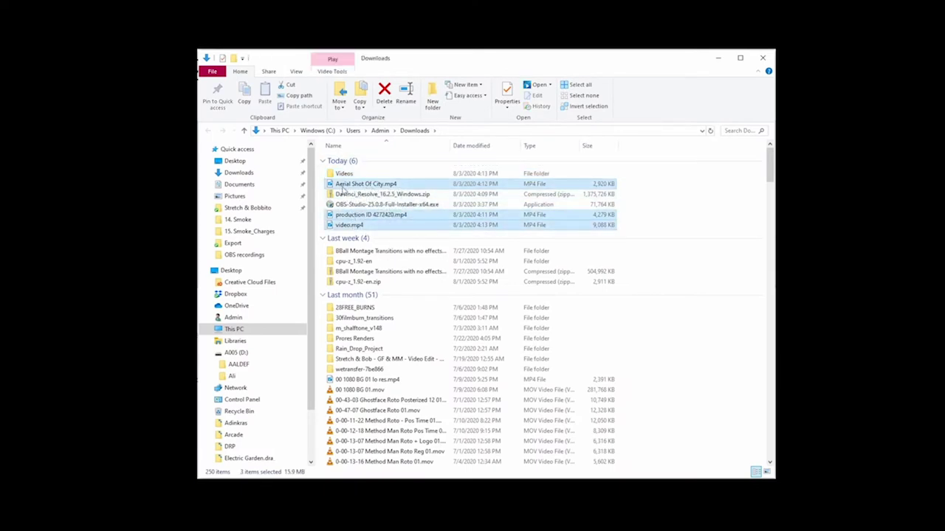
drag(359, 186, 345, 175)
double_click(345, 174)
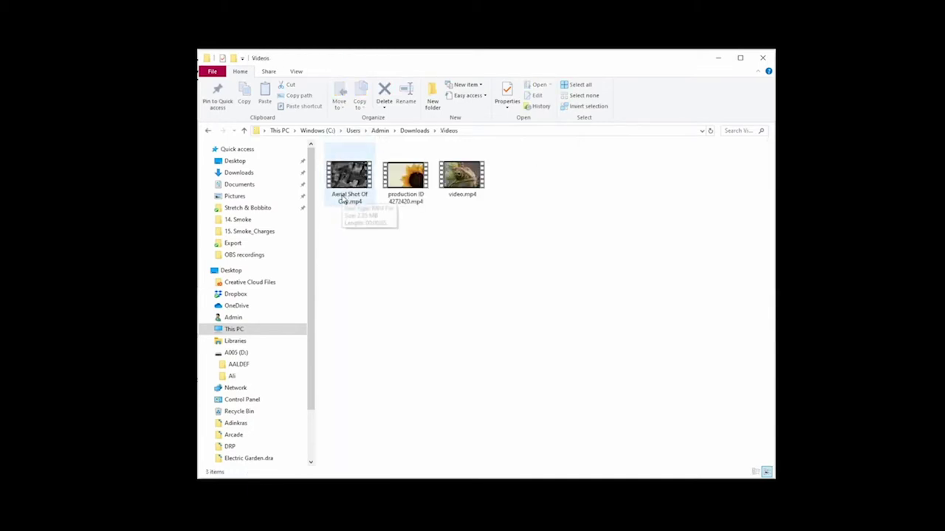
Step: Rename the sunflower clip as sunflower.mp4 and the chameleon clip as chameleon.mp4
click(402, 201)
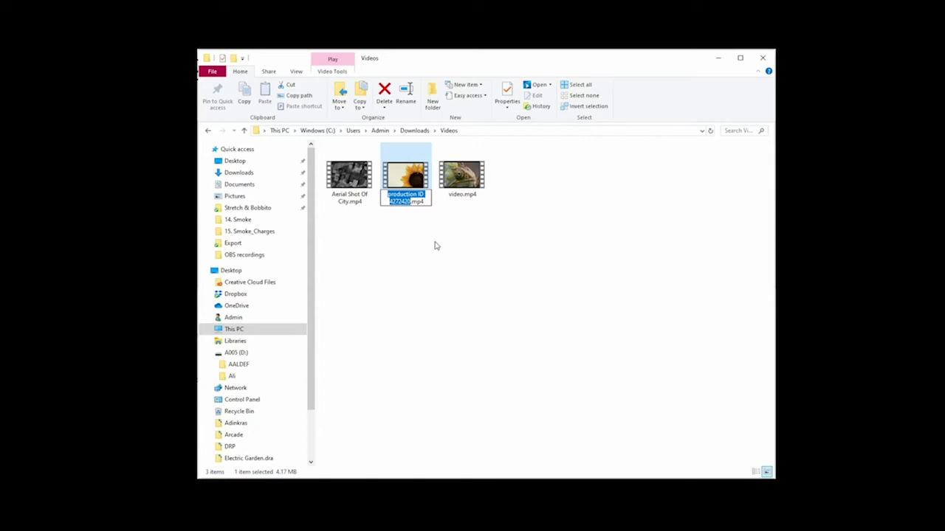
text(sunflower)
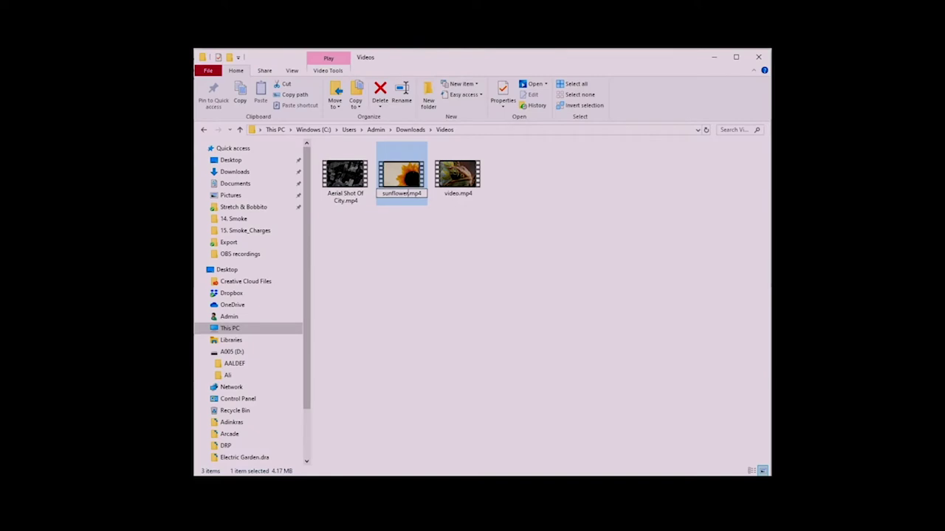
key(Return)
click(466, 176)
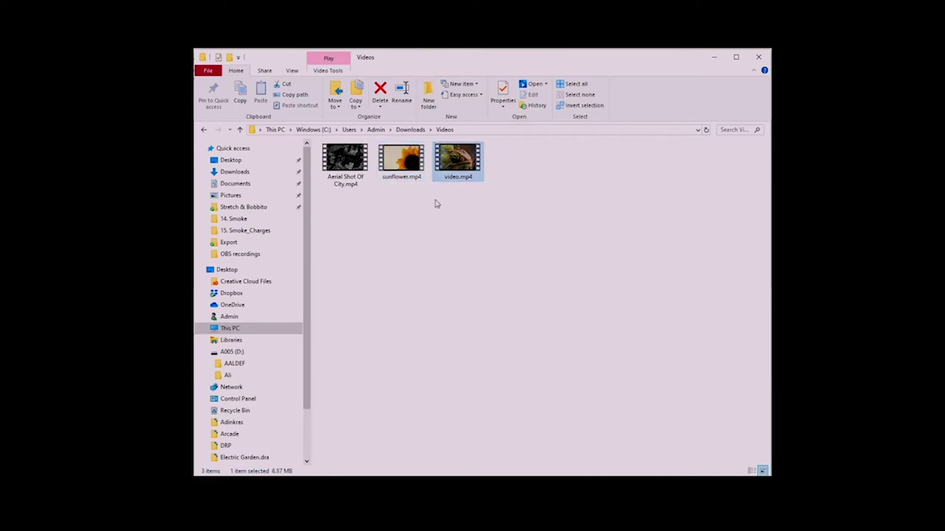
click(457, 177)
text(chameleon)
key(Return)
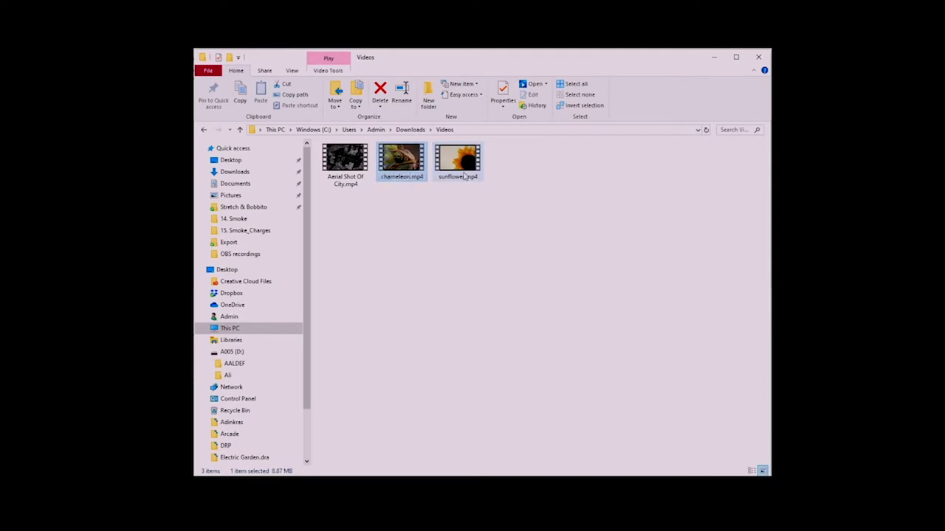
drag(515, 263, 364, 185)
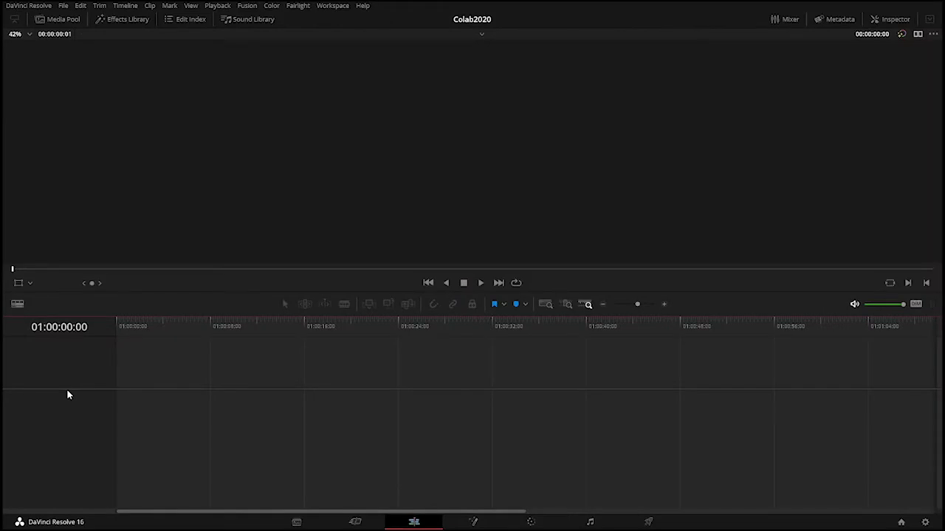
Step: In DaVinci Resolve, show the media pool and import the sunflower, chameleon and aerial city clips from the Videos folder in Downloads
click(62, 19)
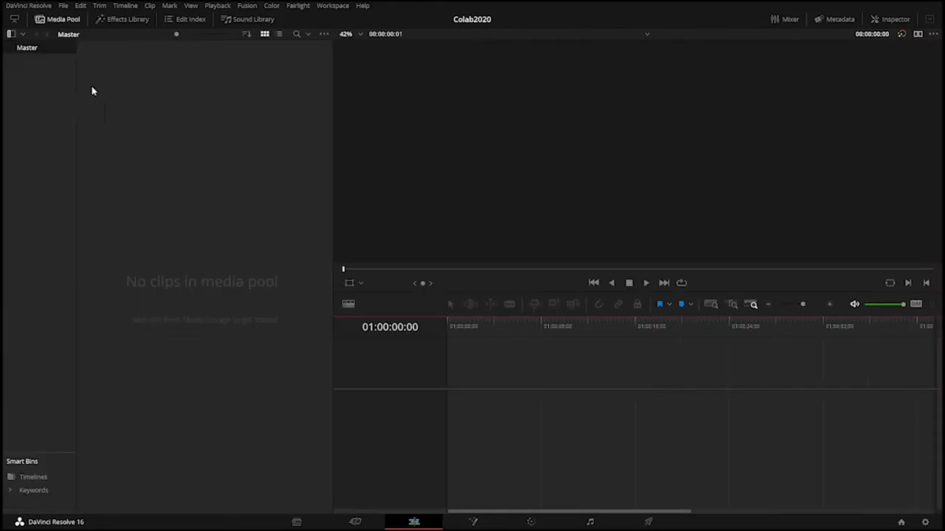
click(63, 6)
mouse_move(114, 101)
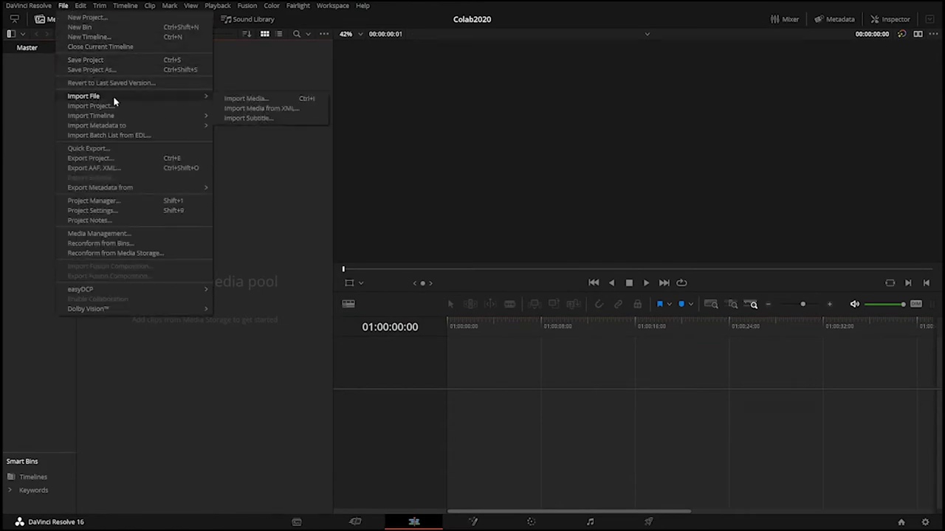
click(243, 99)
scroll(138, 182, down, 3)
mouse_move(138, 182)
mouse_down()
mouse_move(128, 212)
mouse_move(125, 194)
mouse_up()
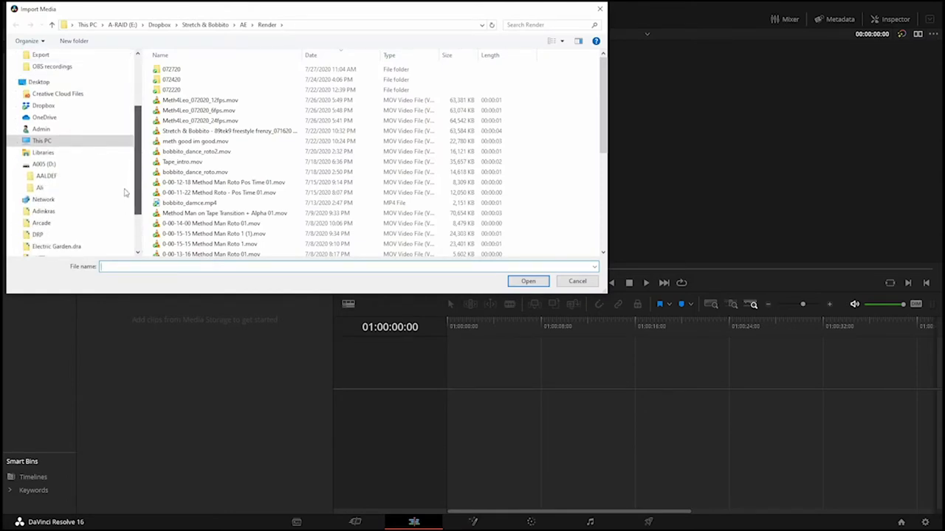
scroll(124, 193, up, 5)
click(77, 82)
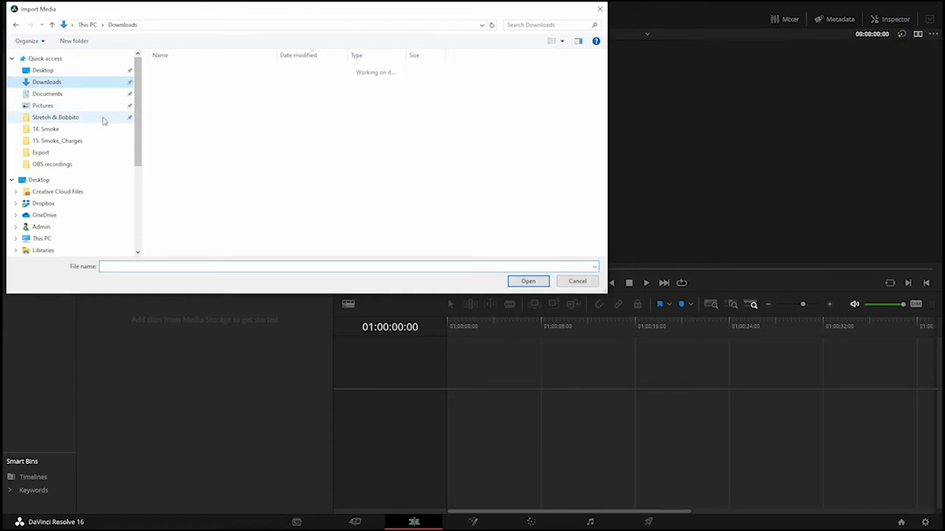
double_click(171, 103)
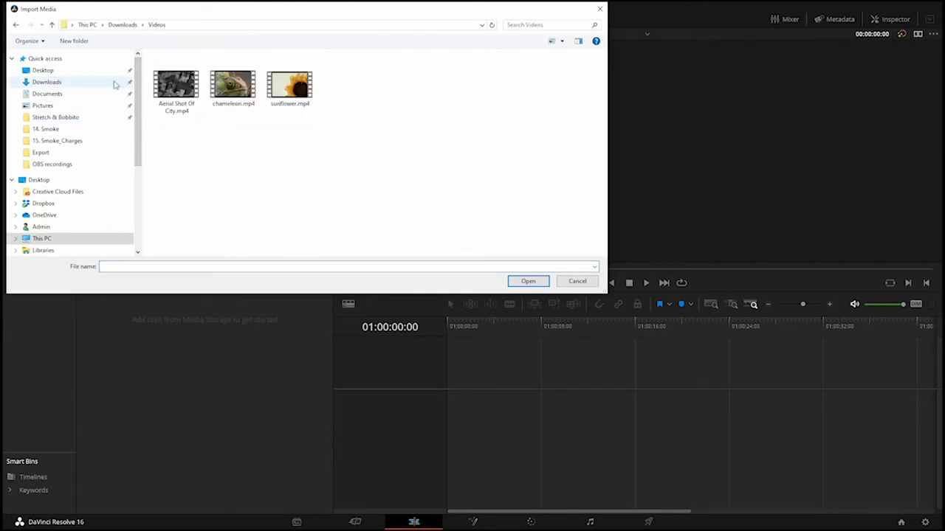
drag(334, 139, 168, 88)
click(542, 285)
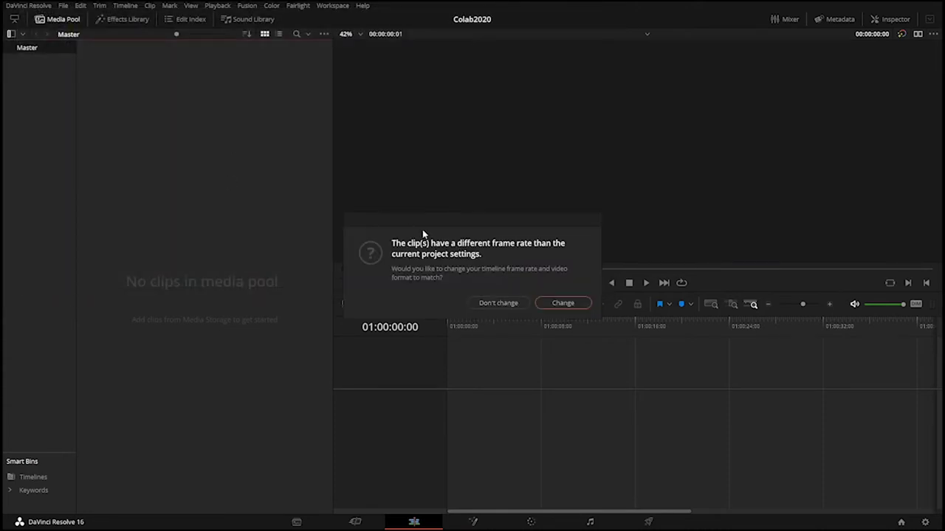
Step: Finish the import without changing the project's frame rate and enlarge the media pool thumbnails to their maximum size
drag(435, 248, 479, 155)
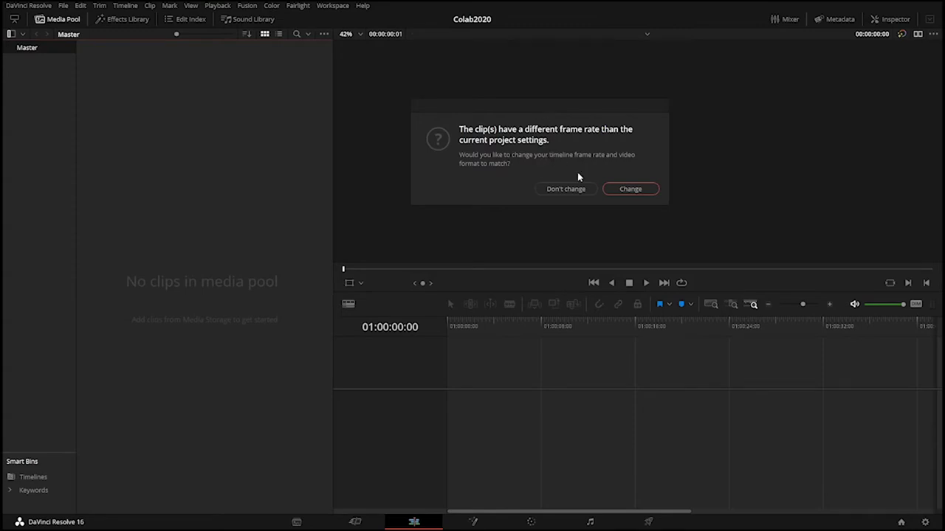
click(562, 191)
click(563, 191)
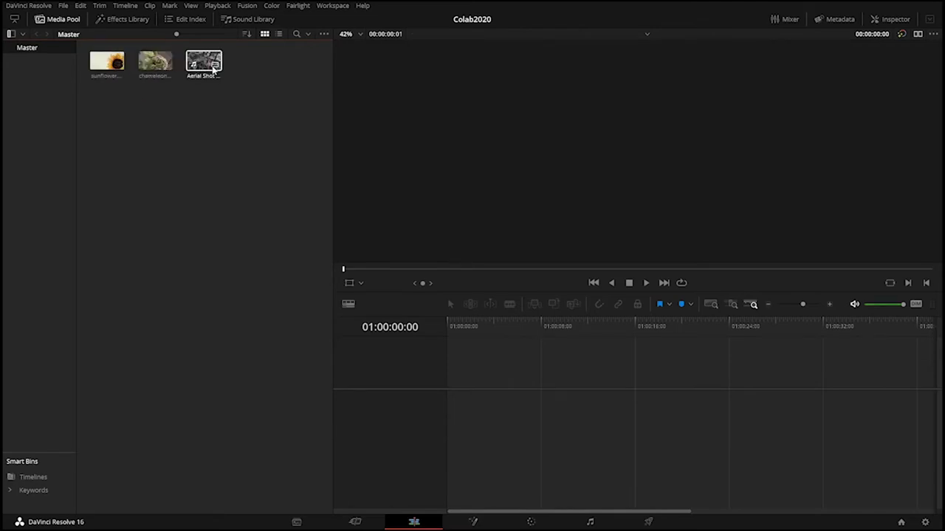
drag(178, 37, 243, 57)
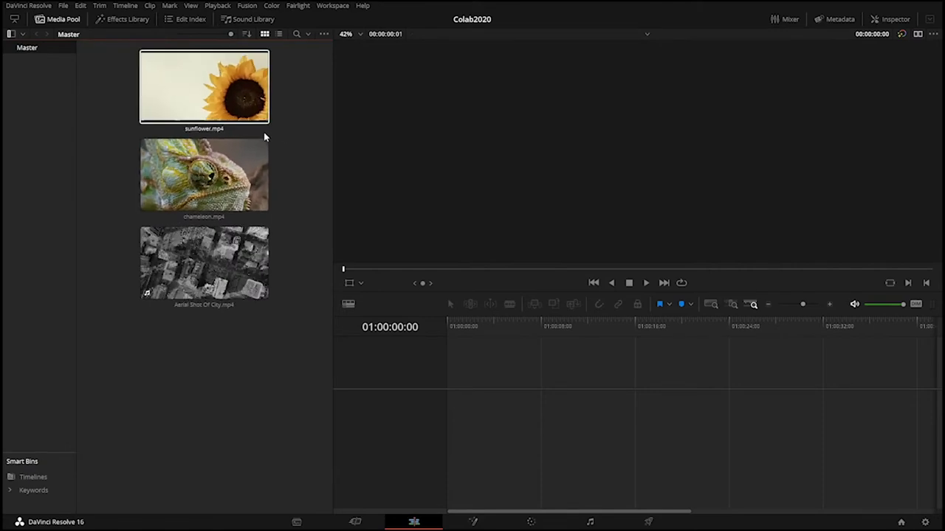
Step: Skim through the sunflower, chameleon and aerial city thumbnails in the media pool to preview their footage
click(155, 104)
click(259, 158)
click(207, 266)
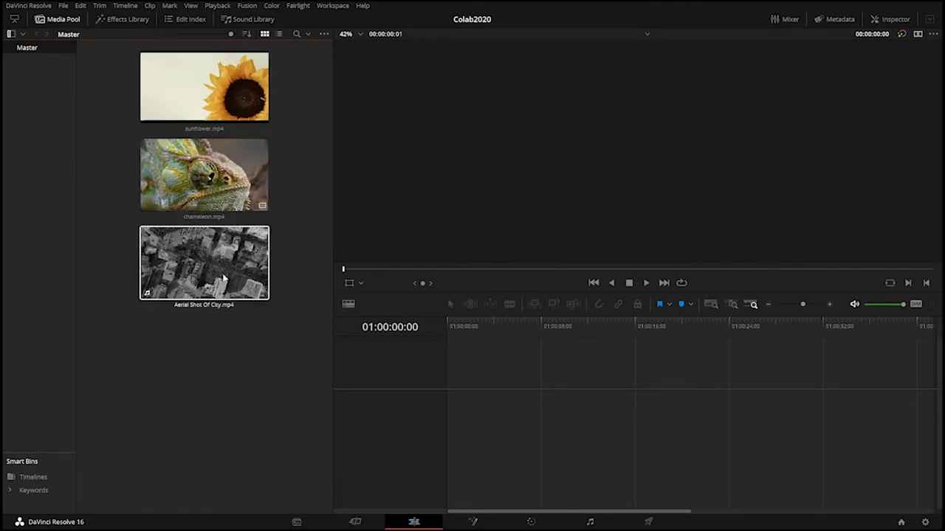
click(179, 98)
click(232, 138)
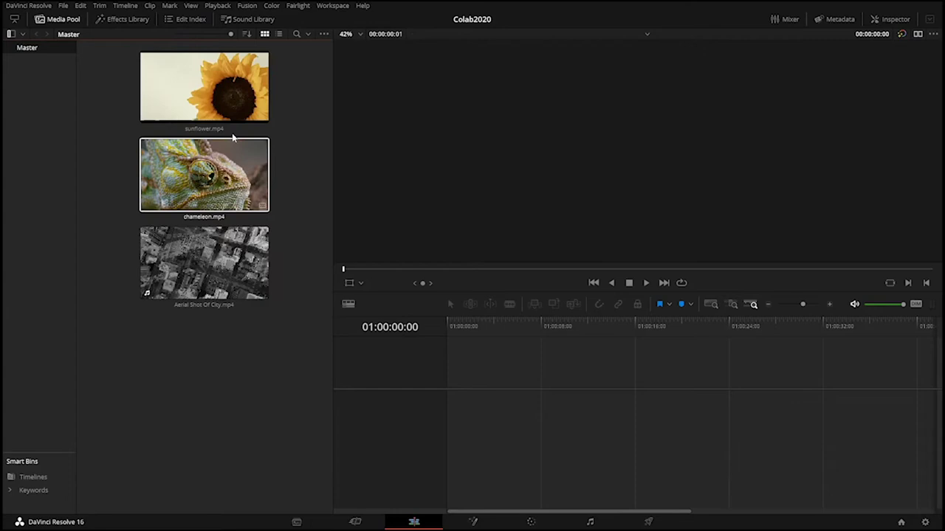
click(222, 243)
click(162, 92)
click(218, 154)
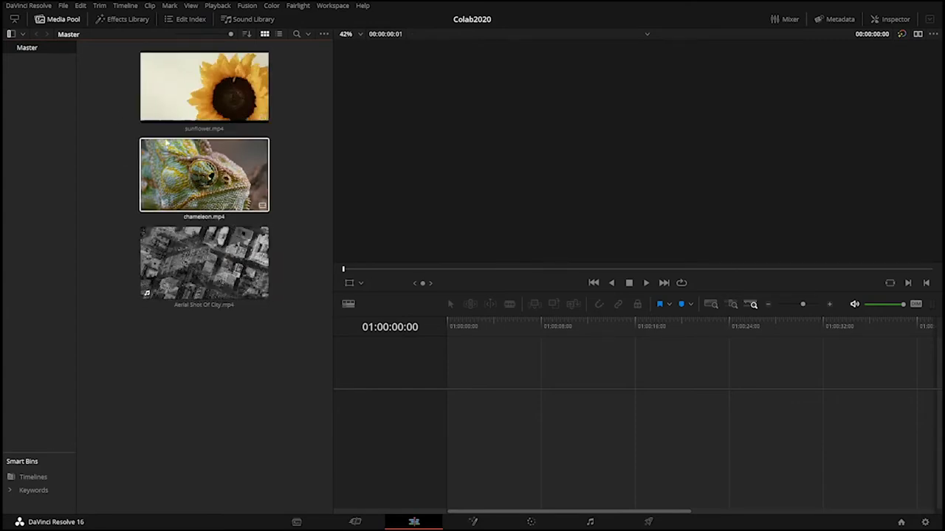
click(196, 256)
click(141, 173)
click(242, 118)
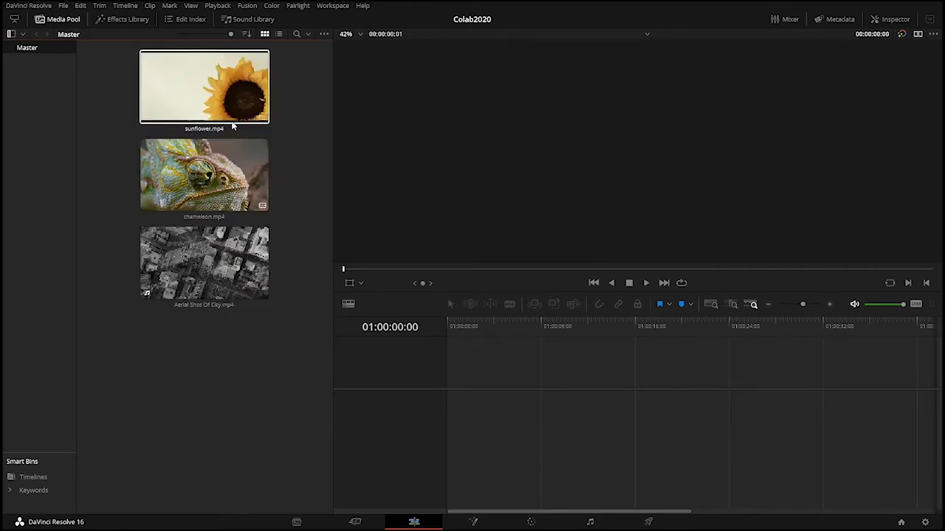
click(195, 255)
click(184, 174)
click(244, 118)
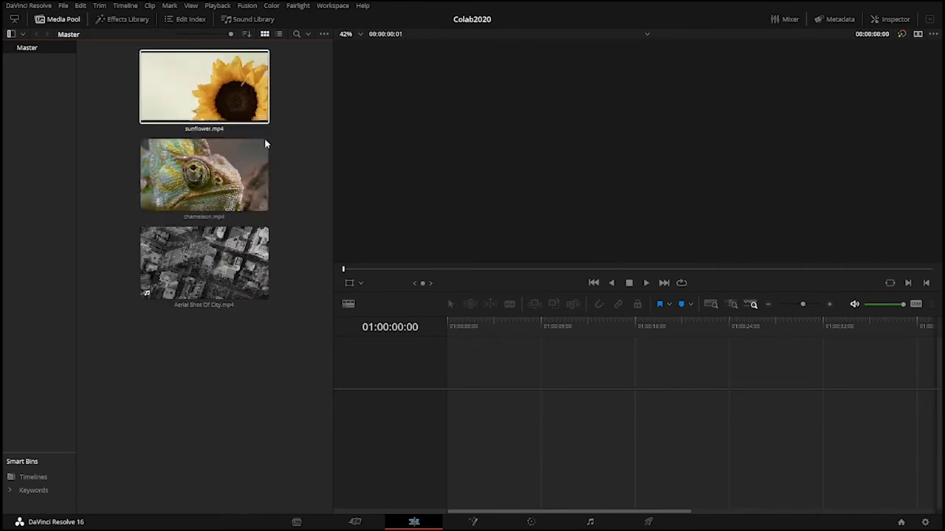
Step: Load chameleon.mp4 into the viewer, check its last frame and return to its first frame
click(183, 168)
double_click(182, 169)
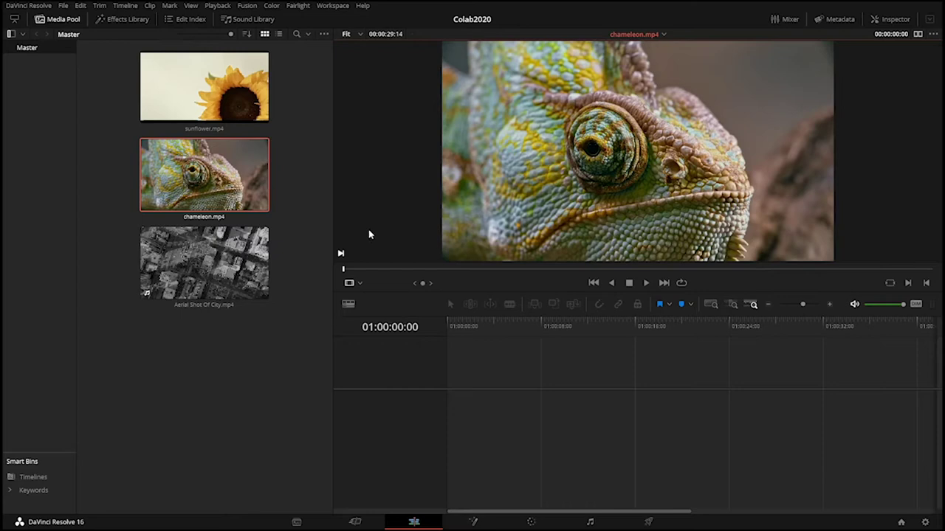
click(662, 285)
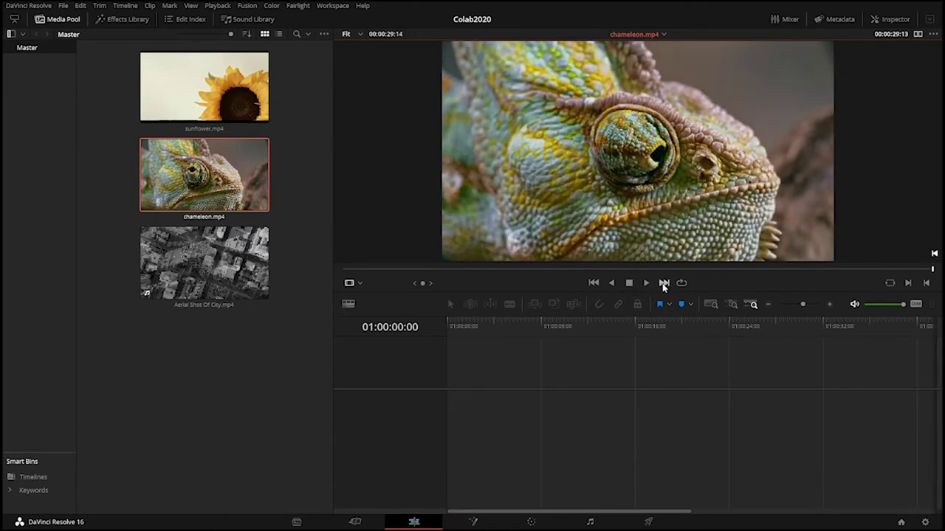
click(594, 284)
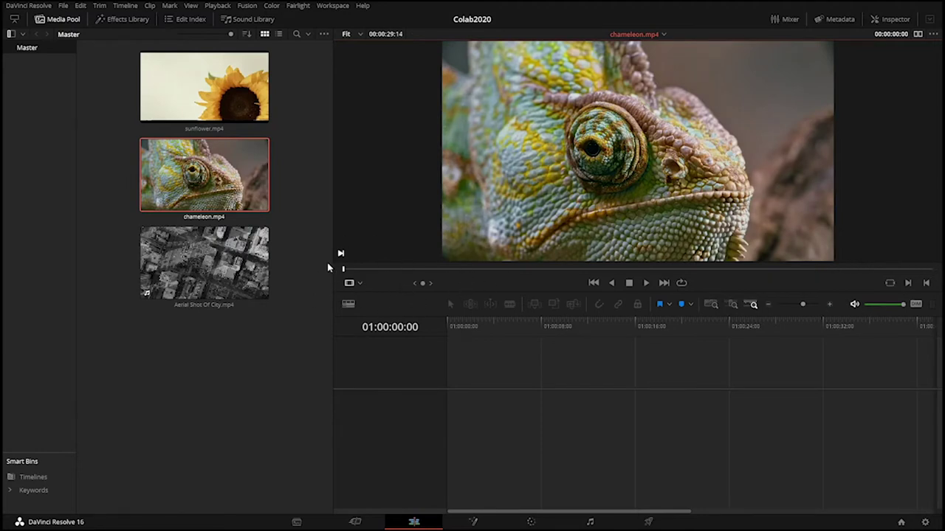
Step: Mark chameleon.mp4 with an in point at 00:00:04:06 and an out point at 00:00:09:06, and place that range at the timeline's start
drag(344, 272, 429, 297)
key(i)
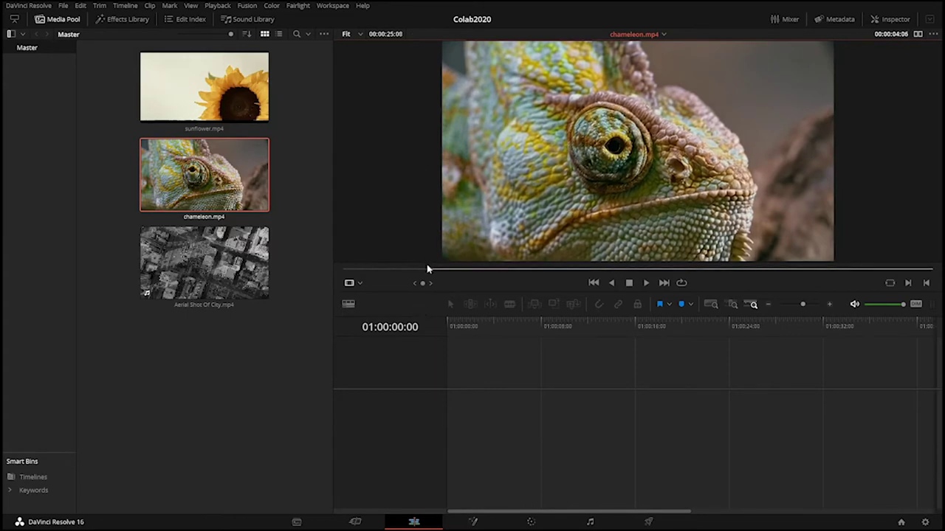
drag(429, 271, 527, 277)
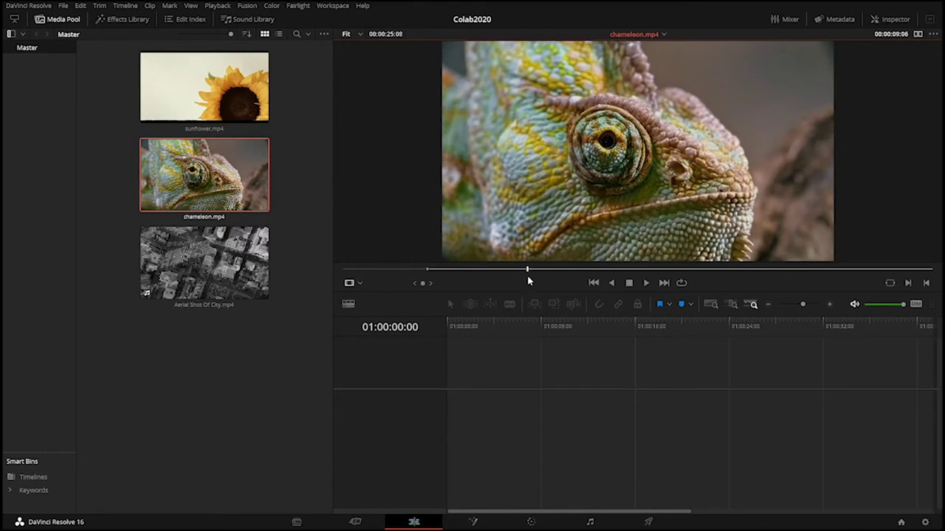
key(o)
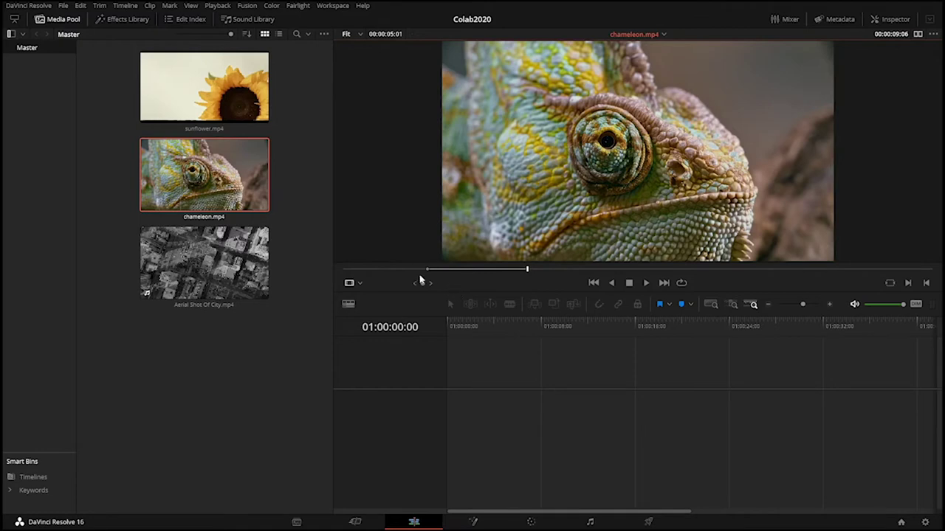
drag(506, 271, 449, 316)
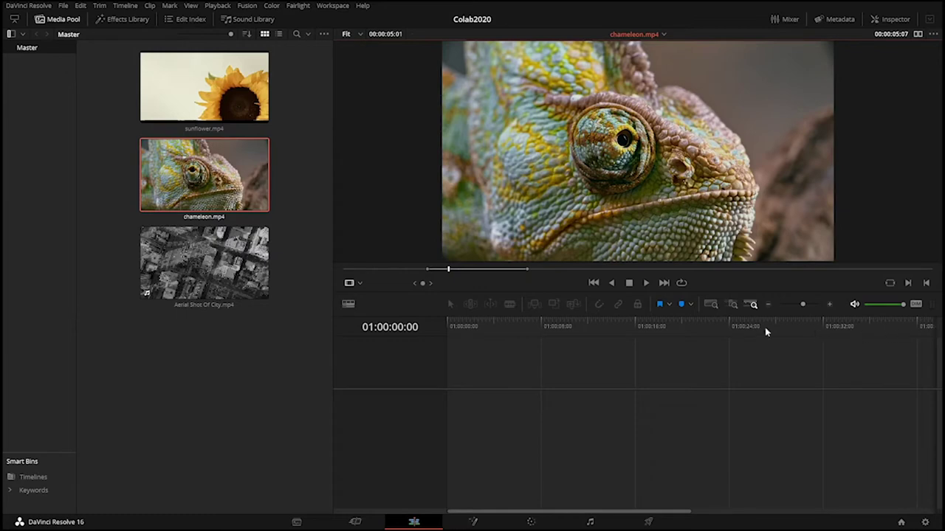
drag(595, 150, 439, 403)
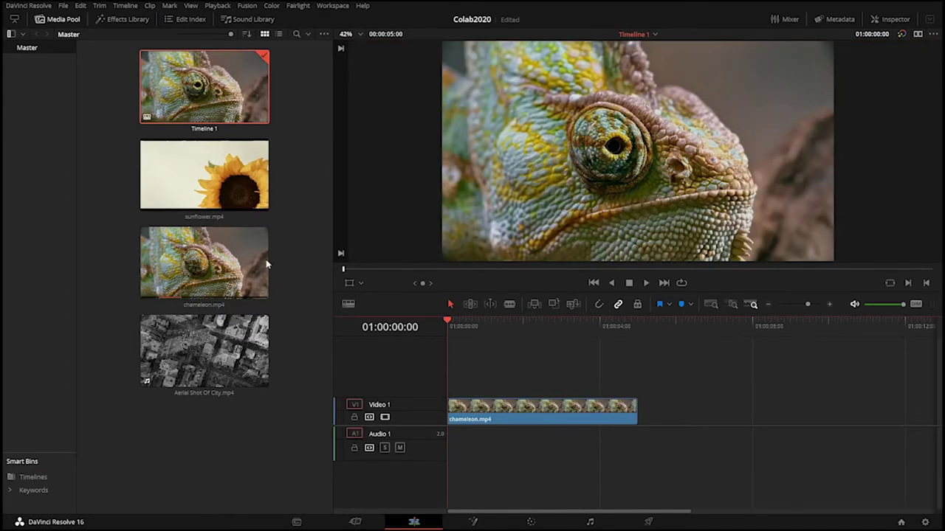
Step: Hide the media pool and scrub through the chameleon clip on the timeline
click(58, 20)
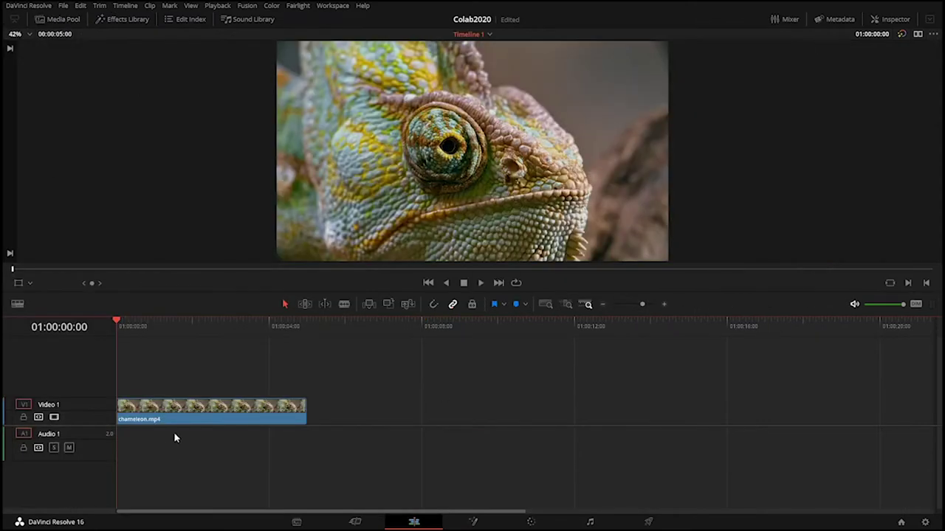
double_click(45, 434)
key(Return)
click(189, 324)
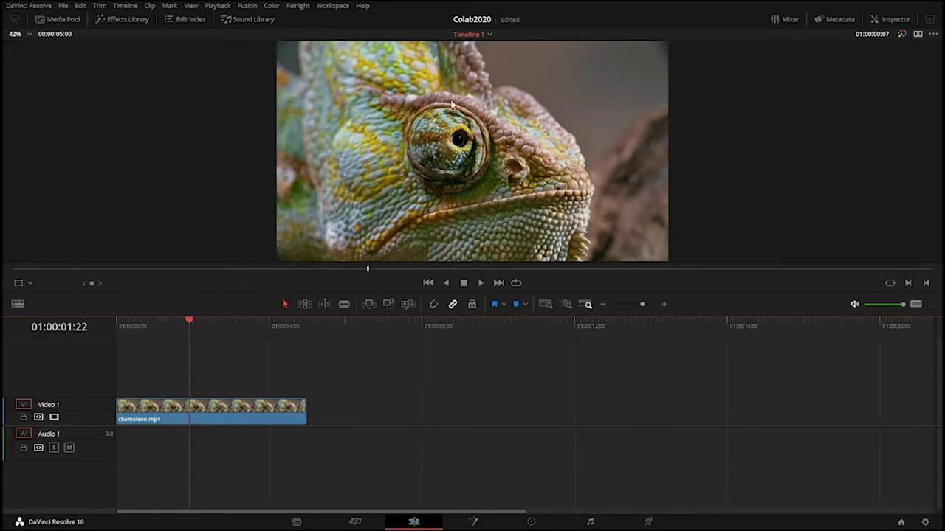
mouse_move(148, 324)
mouse_down()
mouse_move(131, 326)
mouse_move(161, 328)
mouse_move(146, 328)
mouse_up()
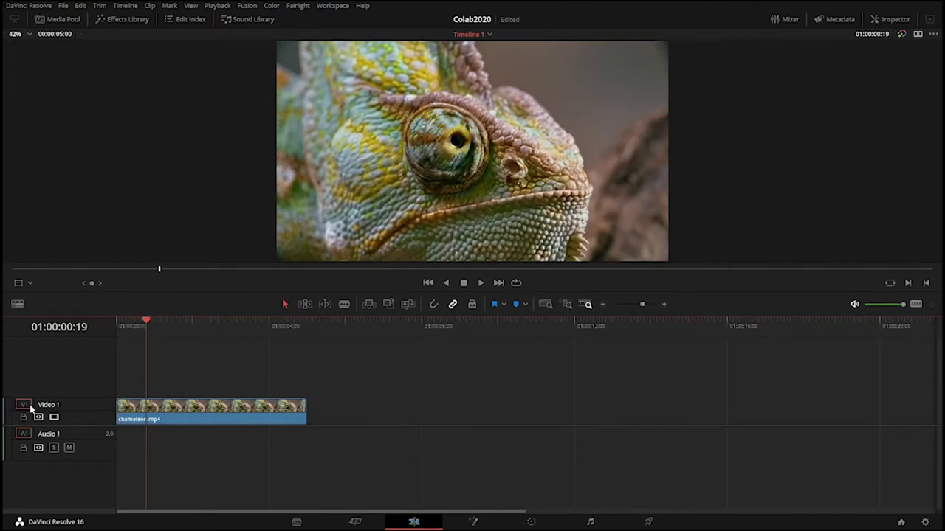
Step: Switch the Video 1 track off and on again several times, and lock and unlock it
double_click(57, 404)
click(55, 418)
click(54, 418)
click(54, 418)
click(54, 418)
click(54, 418)
click(54, 418)
click(24, 418)
click(24, 418)
drag(138, 325, 185, 350)
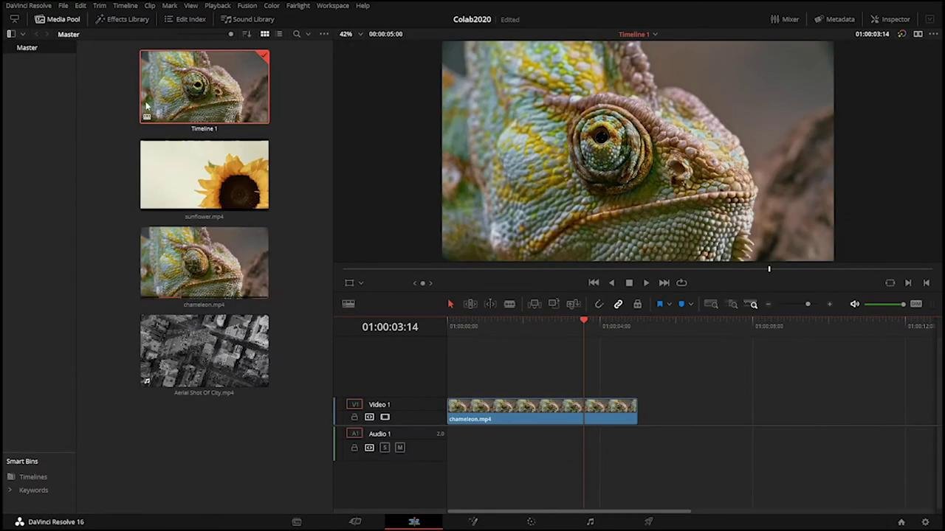
Step: Mark a range of 00:00:03:04 in sunflower.mp4 and place it on Video 1 directly after the chameleon clip
double_click(195, 148)
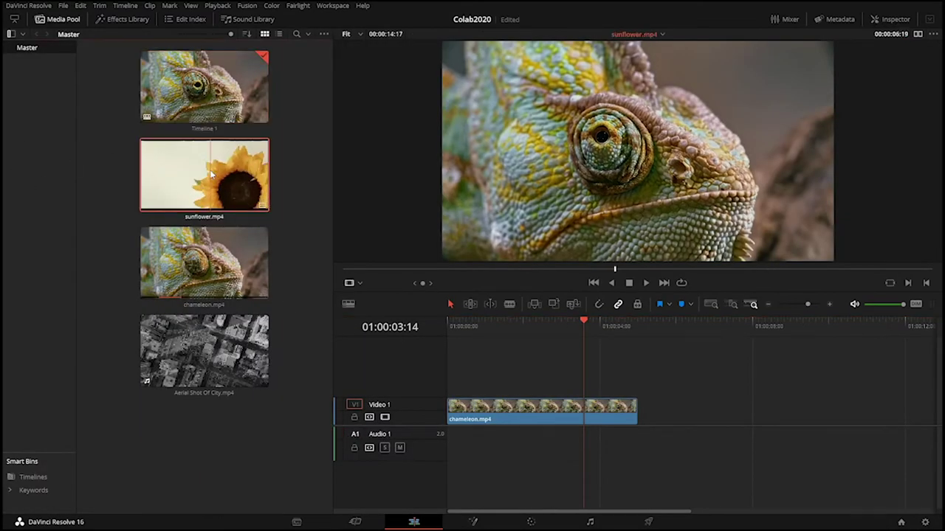
drag(484, 275, 659, 432)
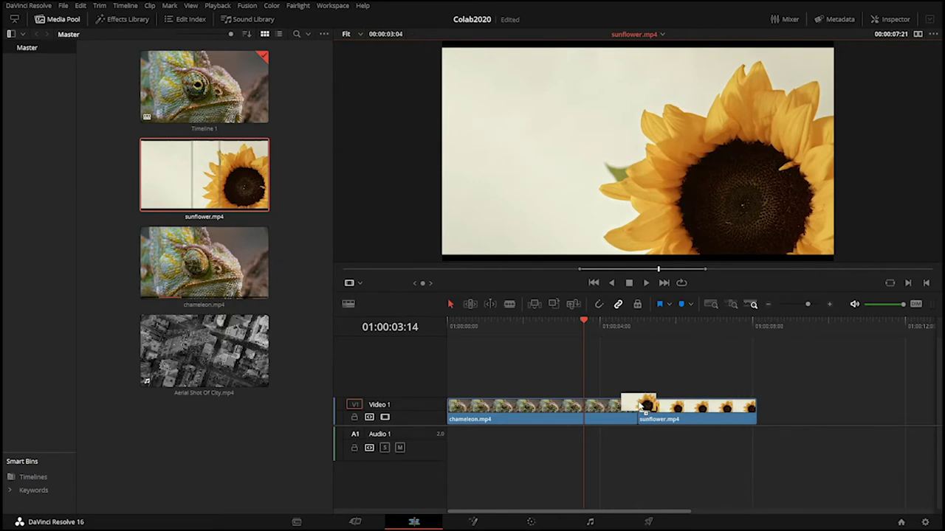
drag(644, 410, 639, 406)
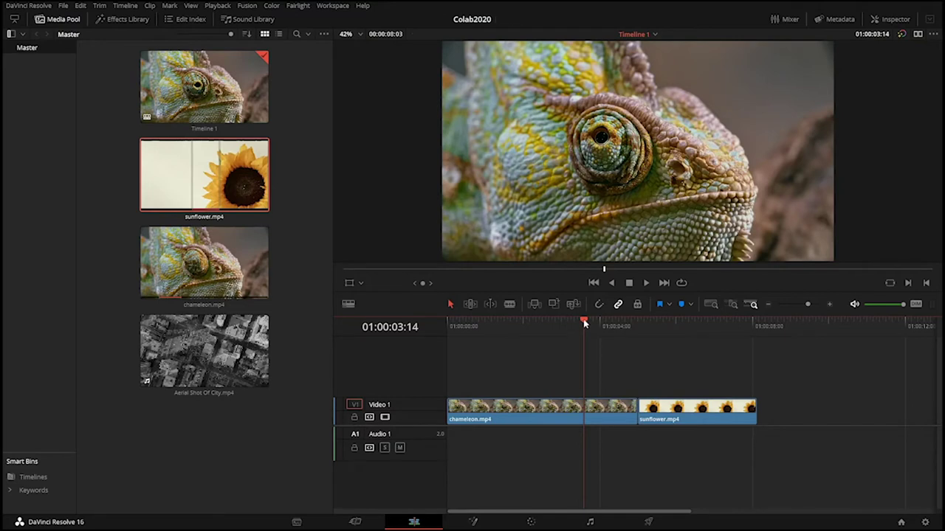
Step: Play the timeline from its start and scrub across the cut between the chameleon and sunflower clips with the media pool hidden
drag(583, 323, 475, 324)
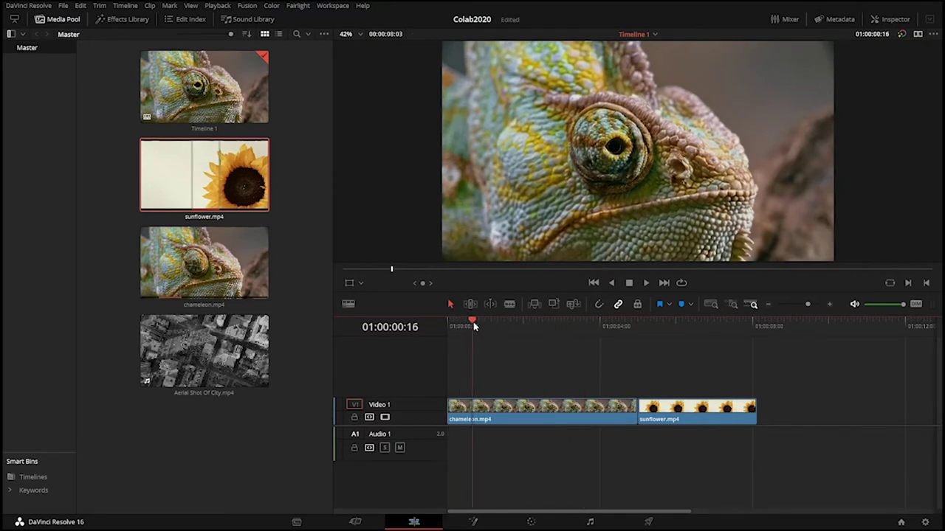
drag(465, 332, 448, 325)
key(space)
key(Home)
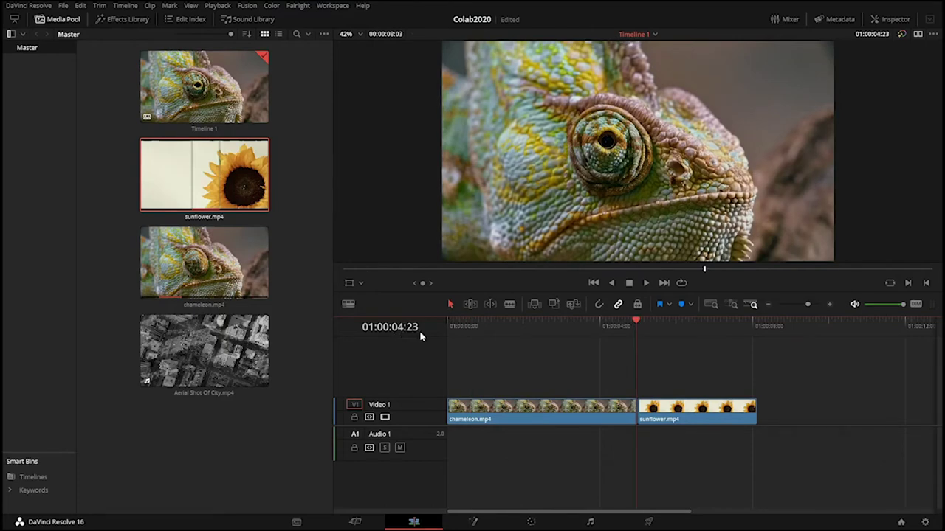
drag(638, 325, 640, 326)
drag(453, 327, 679, 369)
click(57, 19)
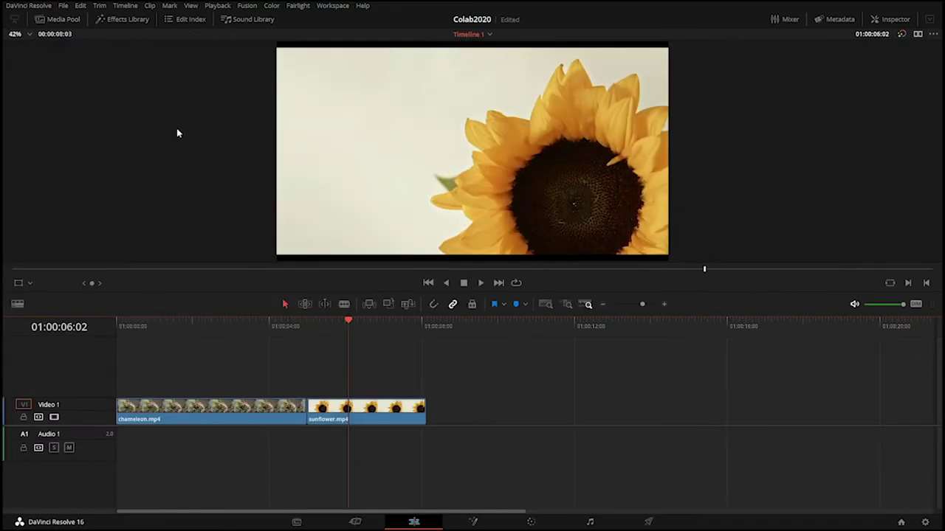
click(552, 268)
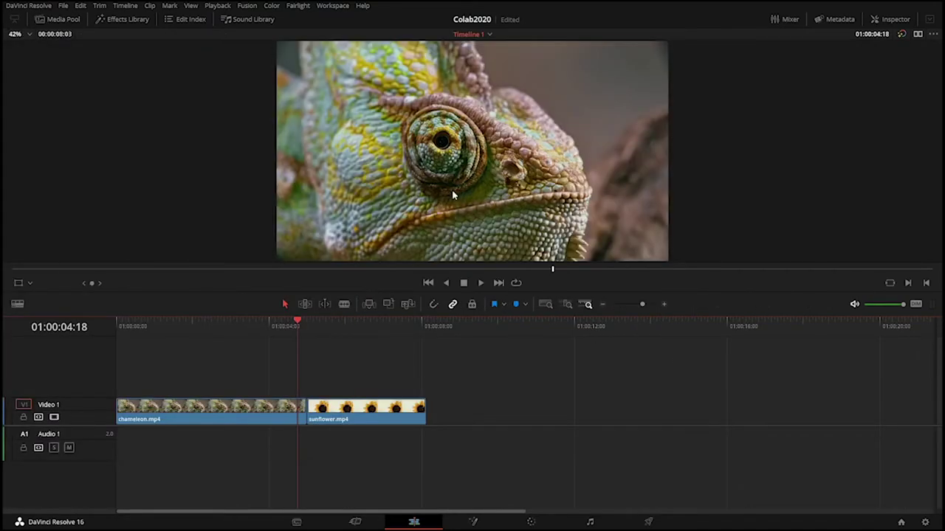
Step: Preview Aerial Shot Of City.mp4 from the media pool and place the whole clip with its audio directly after the sunflower clip
click(62, 20)
click(205, 351)
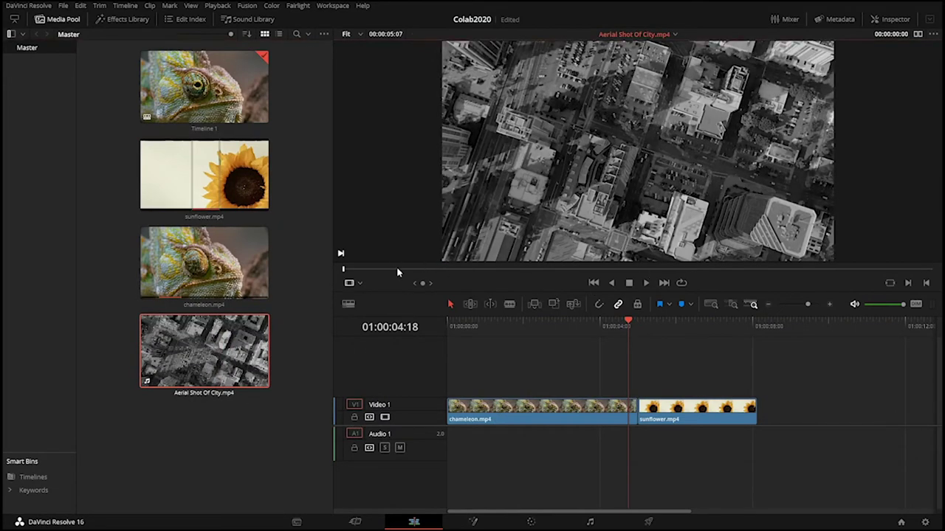
drag(344, 269, 881, 269)
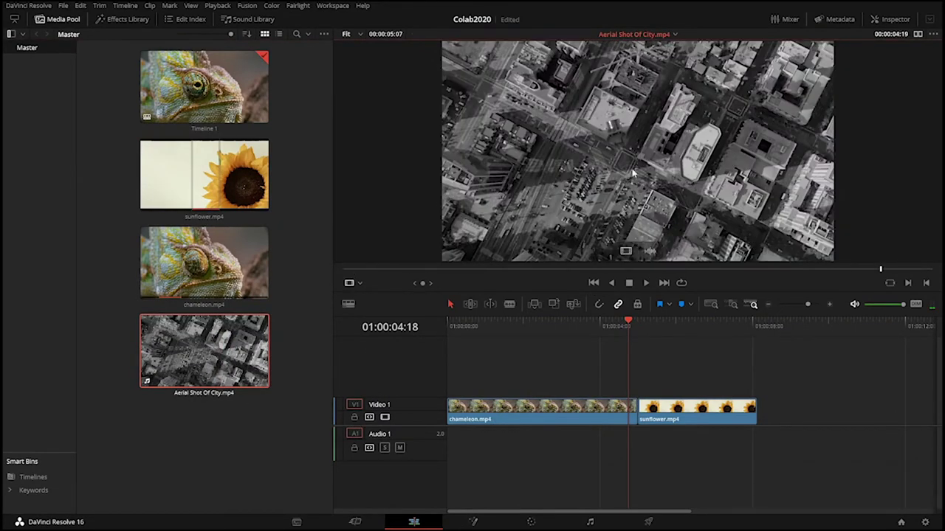
drag(752, 343, 765, 419)
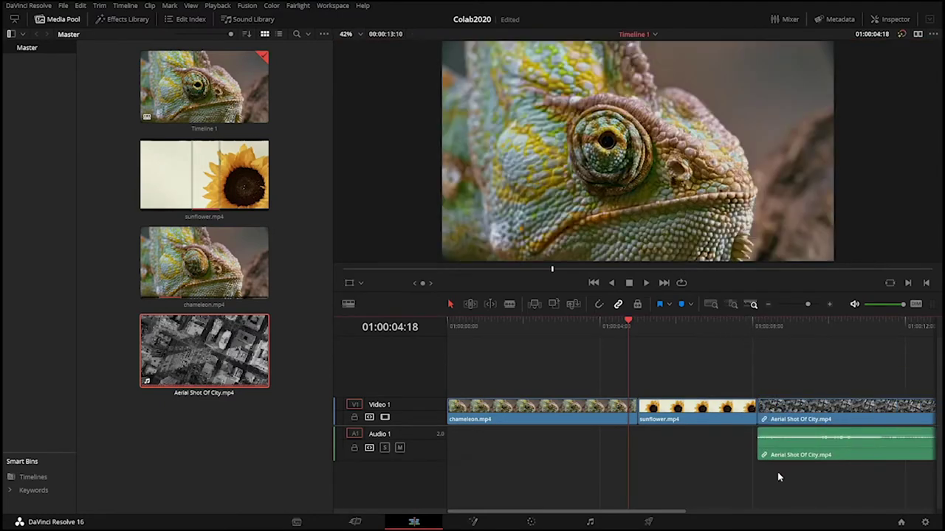
Step: Hide the media pool and play the aerial city clip on the timeline from its start at 01:00:08:03
click(773, 325)
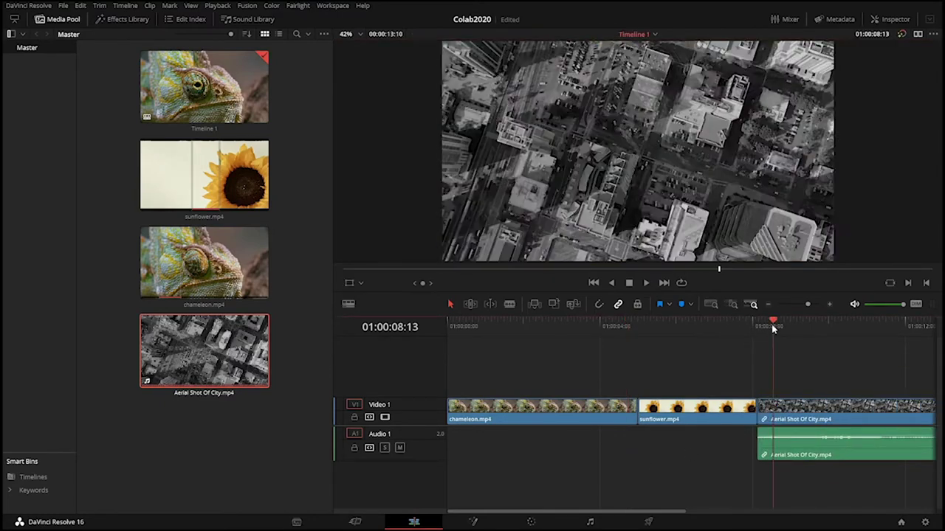
click(40, 21)
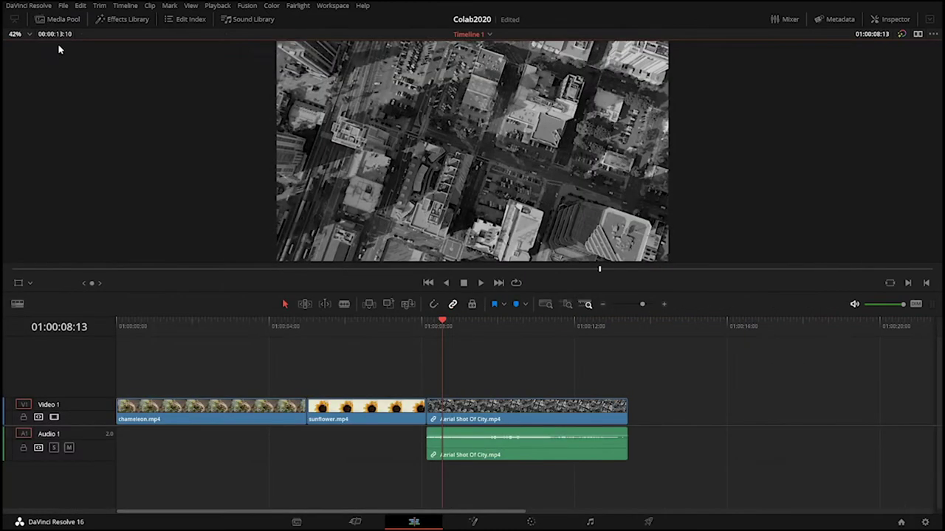
click(427, 324)
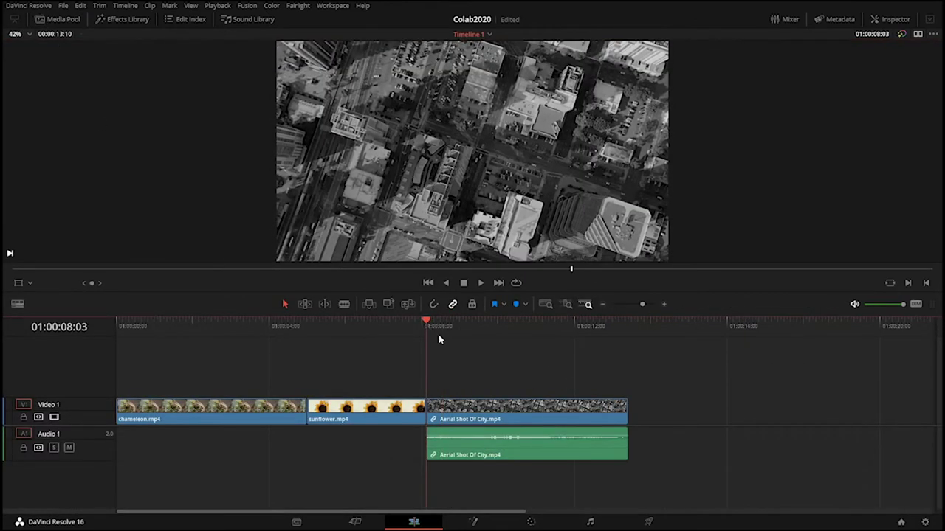
key(space)
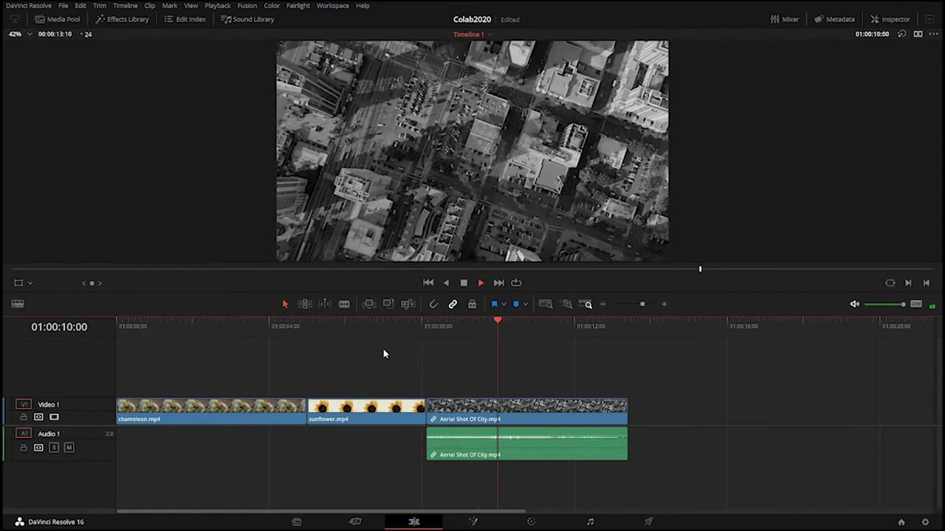
key(space)
Step: Scrub back and forth across the chameleon and sunflower clips on the timeline to review the sequence
drag(404, 328, 155, 397)
drag(337, 405, 172, 432)
drag(321, 423, 247, 407)
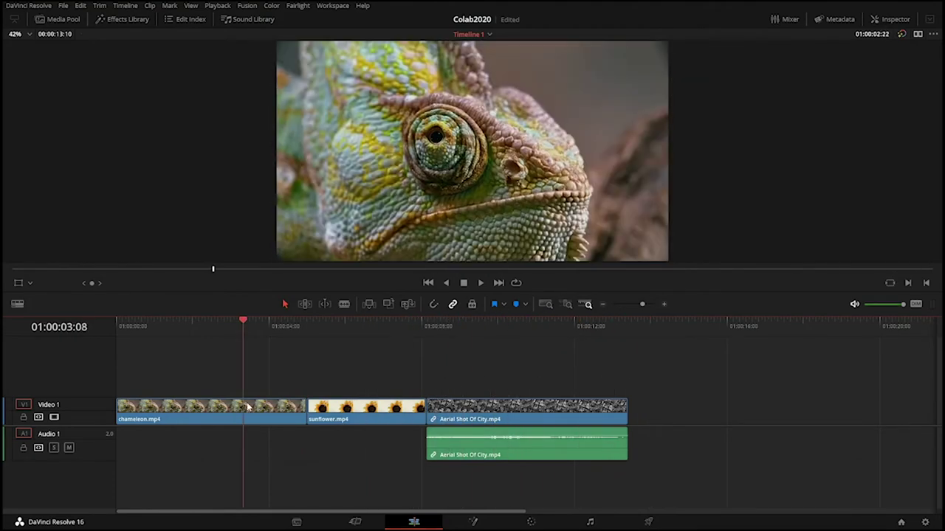
drag(313, 405, 331, 352)
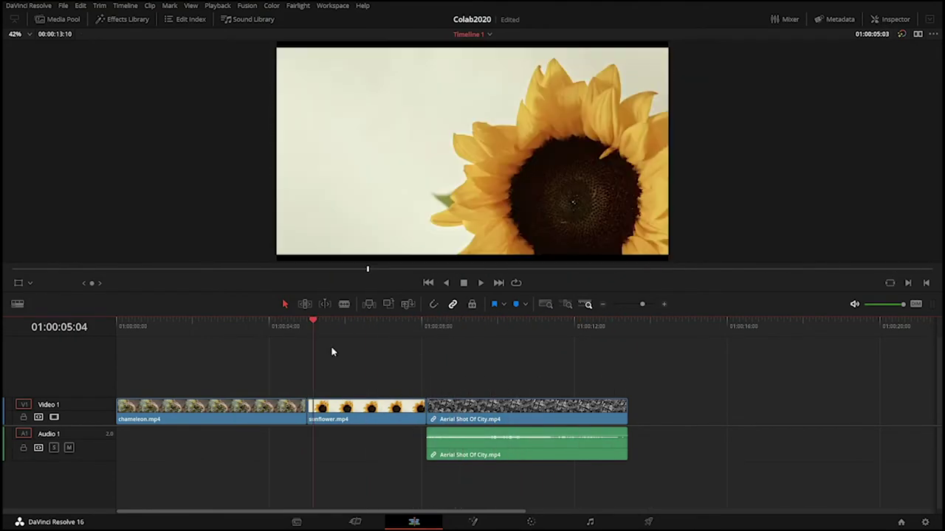
drag(135, 328, 169, 331)
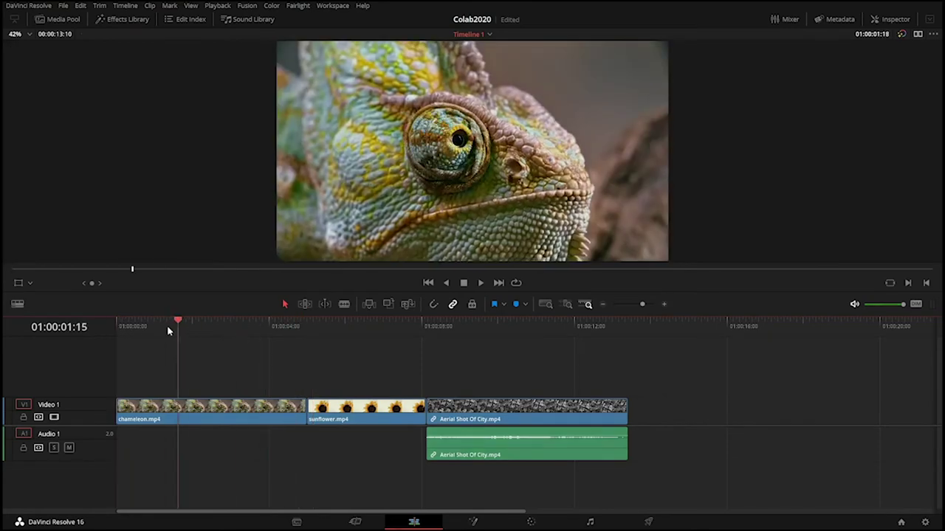
drag(302, 363, 253, 363)
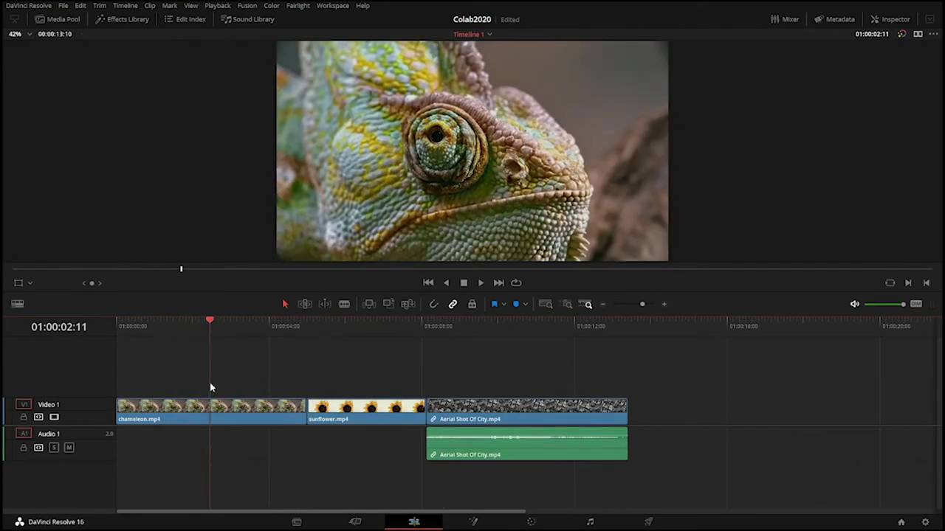
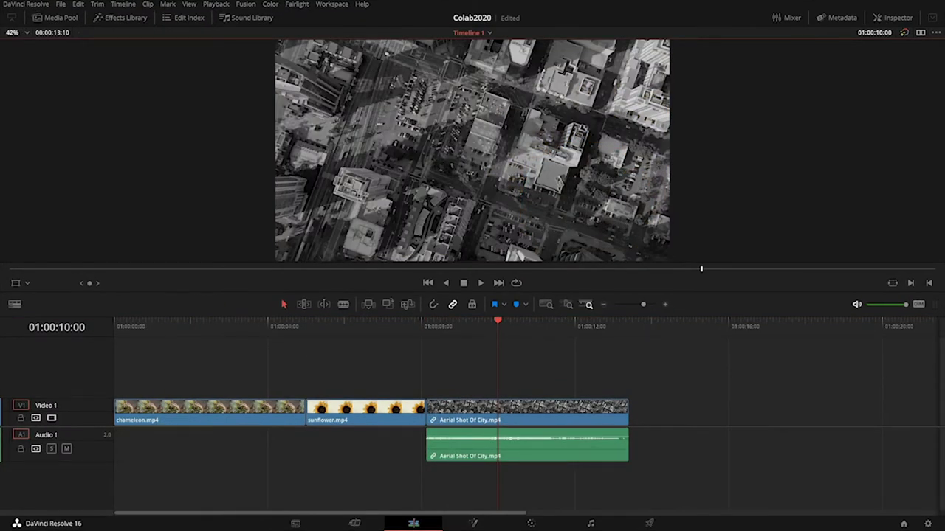
Step: Import the audio file train smell.m4a into the media pool and load it into the viewer
click(55, 17)
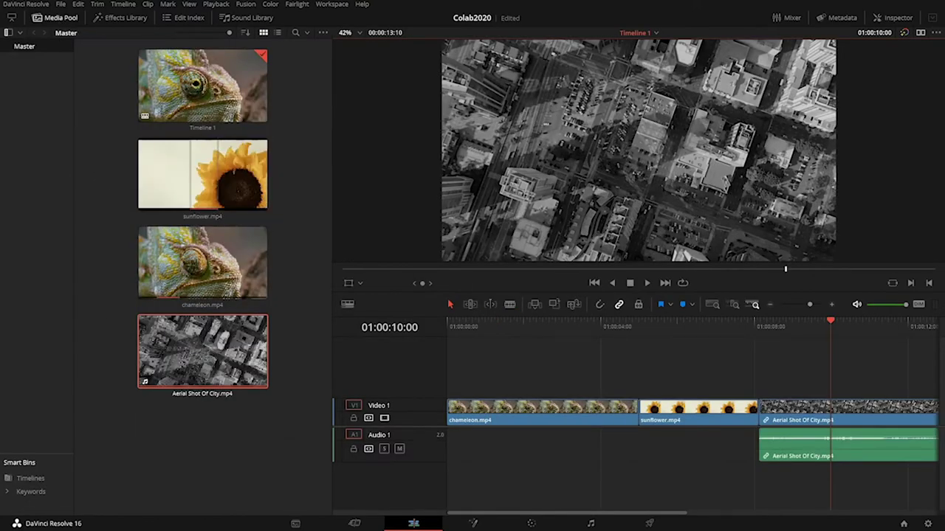
drag(2, 450, 147, 447)
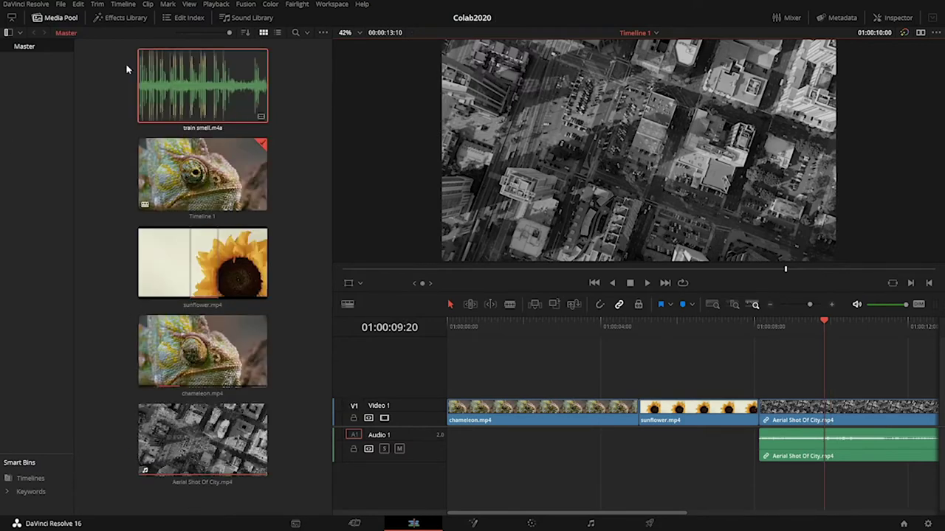
double_click(143, 111)
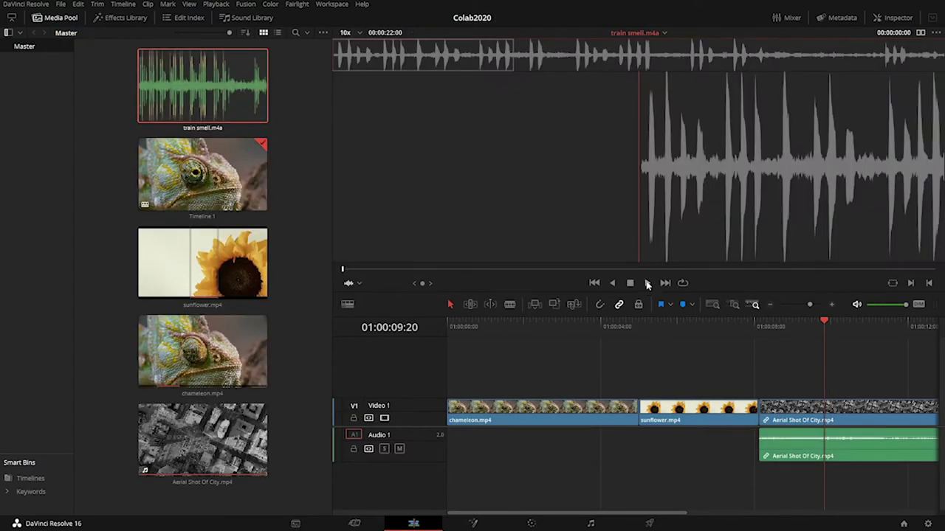
Step: Play and skim through train smell.m4a in the viewer, returning to its start to listen again
click(647, 284)
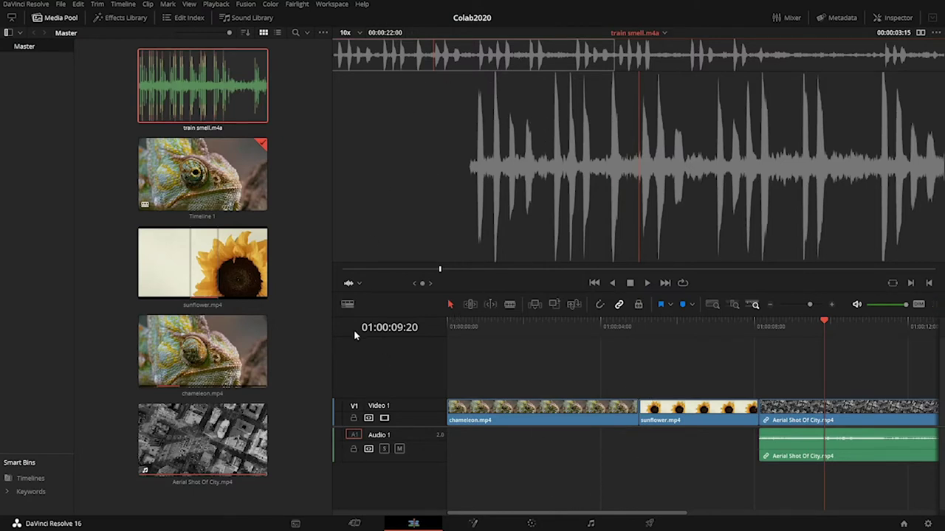
click(44, 17)
click(55, 17)
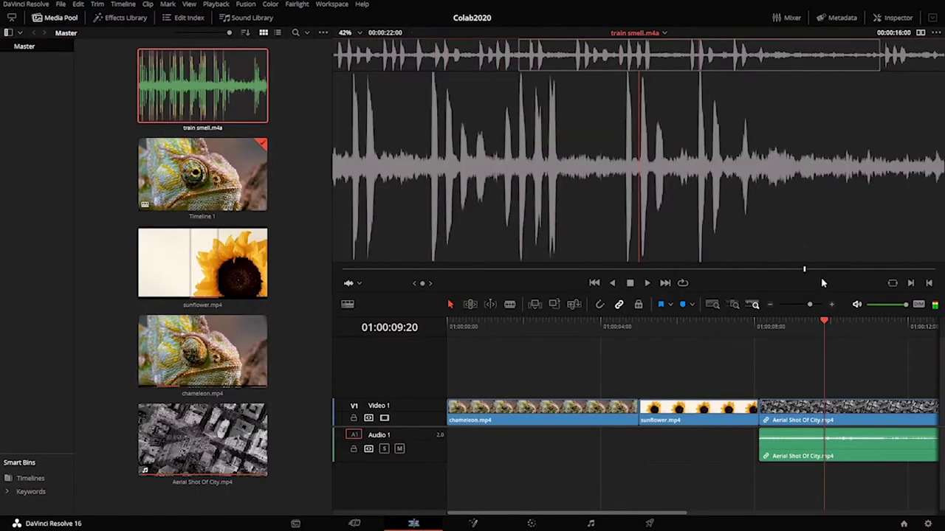
key(Home)
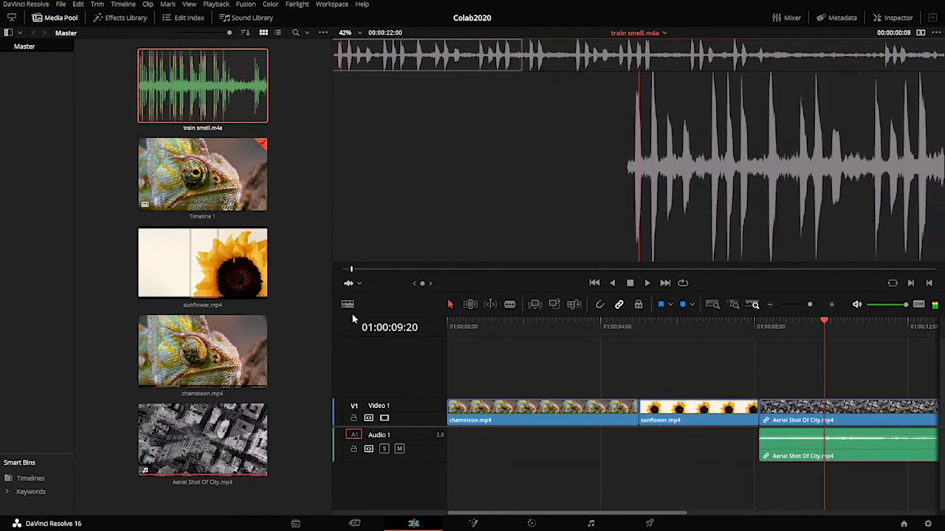
click(744, 270)
key(Home)
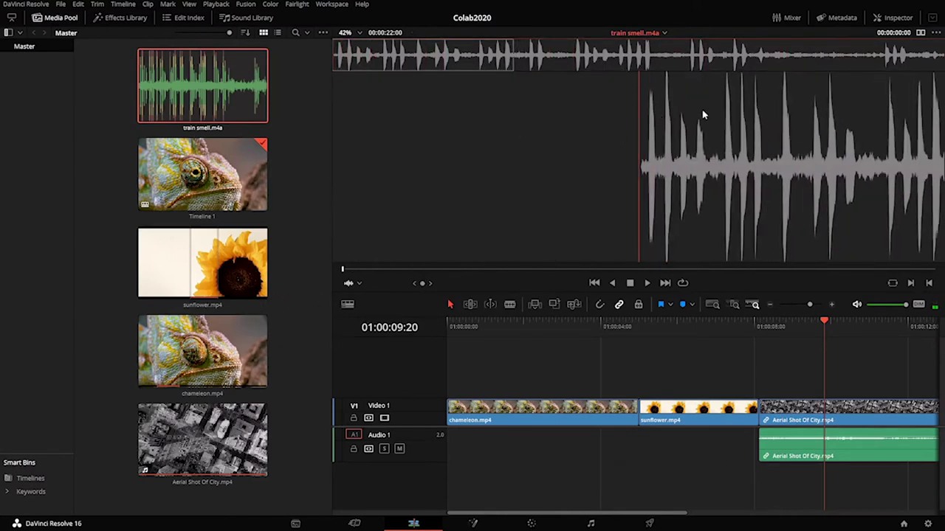
click(647, 284)
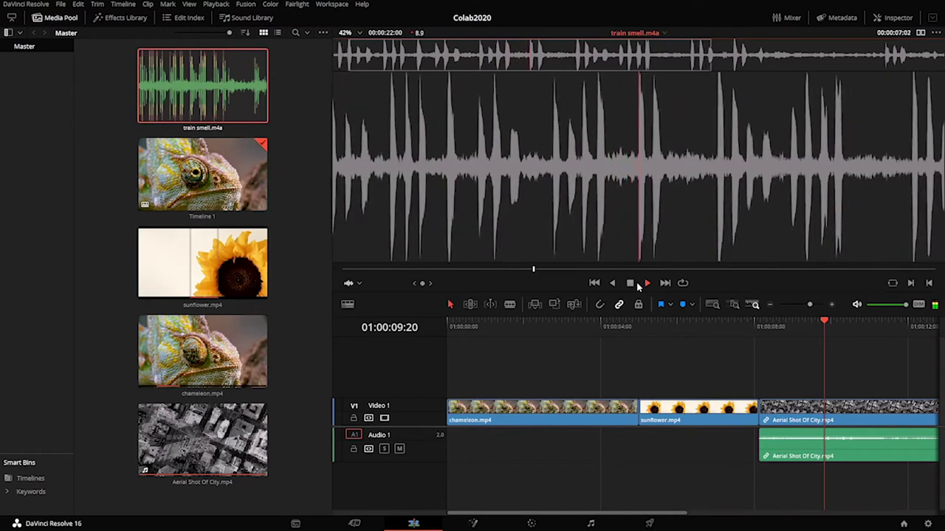
Step: Mark train smell.m4a with an in point at 00:00:00:05 and an out point at 00:00:15:10, and play from there
drag(553, 270, 349, 306)
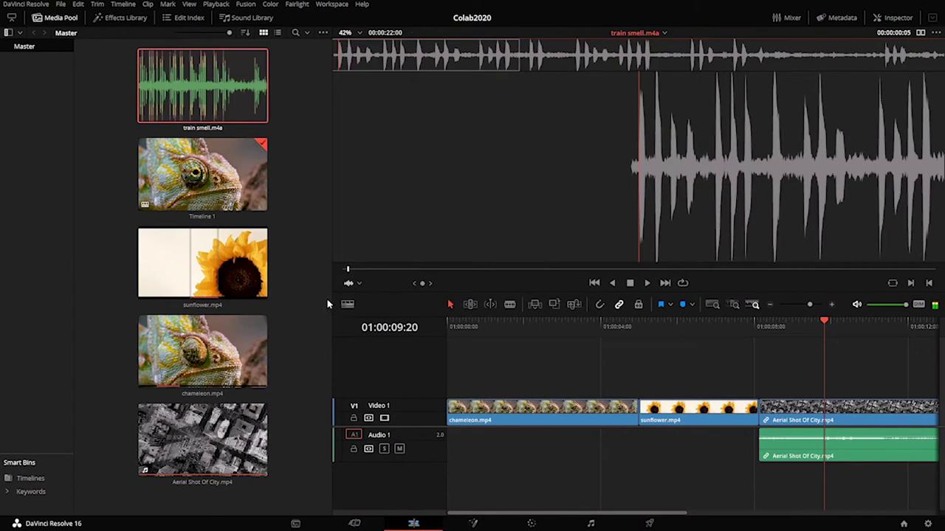
key(i)
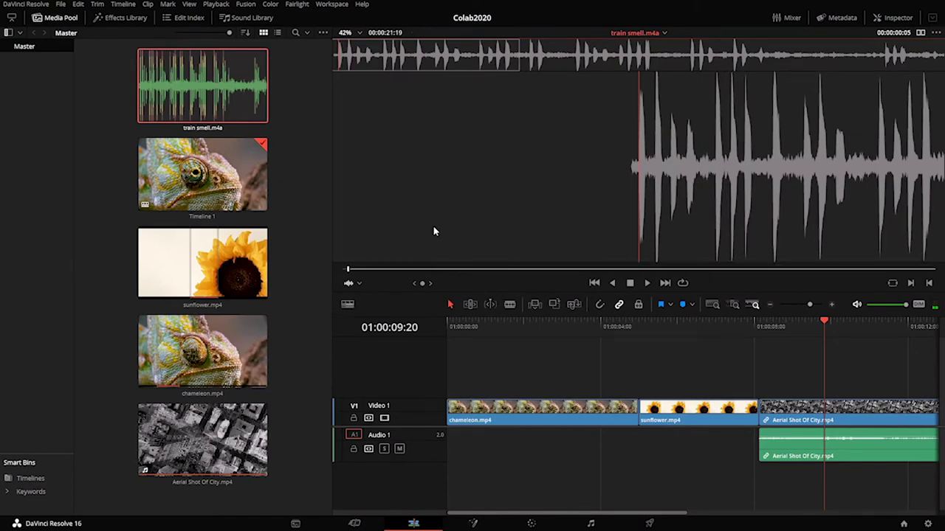
drag(417, 273, 758, 256)
key(o)
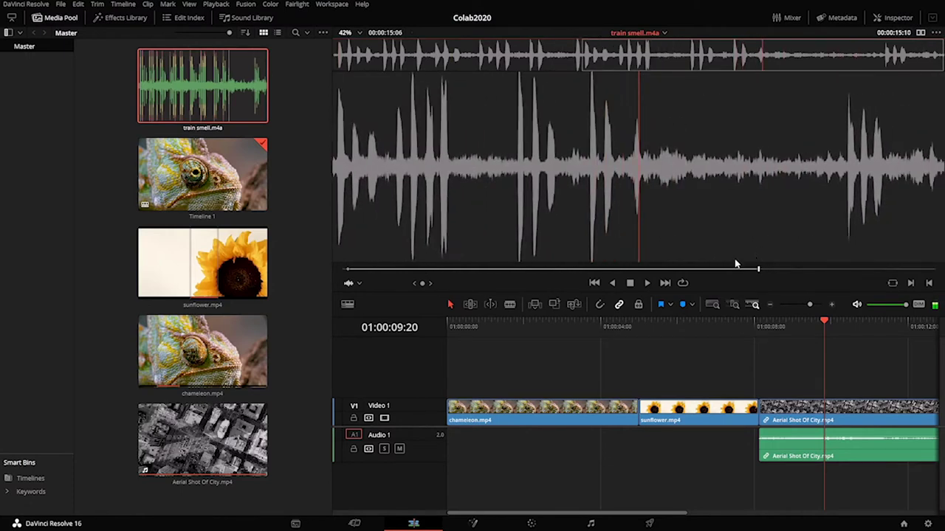
click(647, 284)
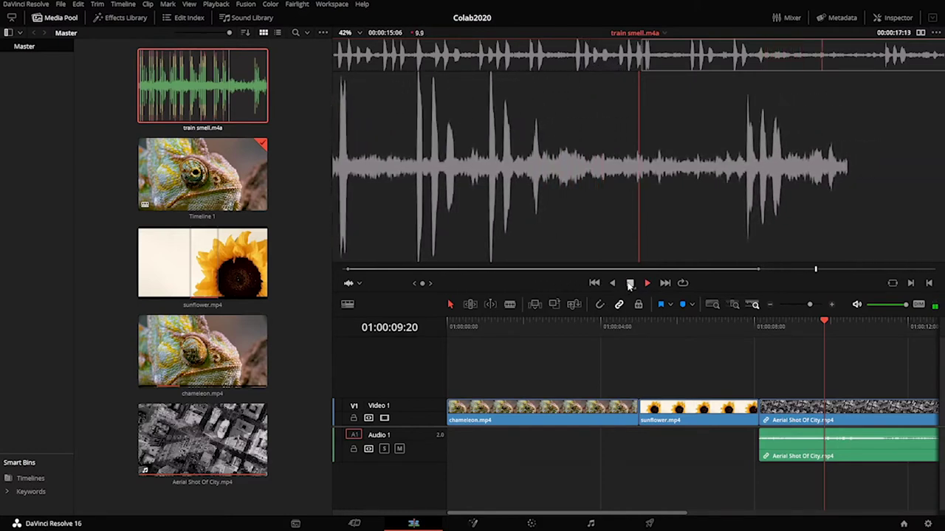
Step: Stop playback and place the marked section of train smell.m4a on a new audio track below Audio 1, at the timeline's start
click(630, 283)
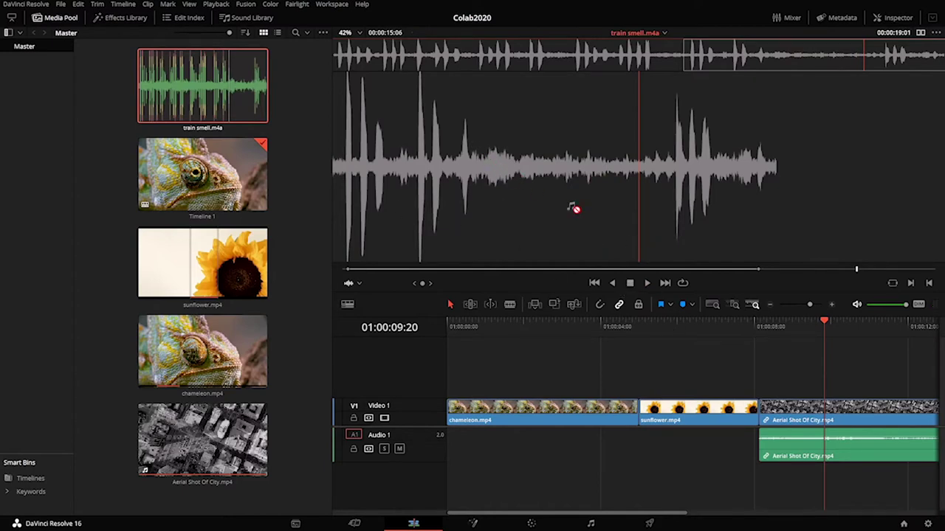
drag(630, 286, 447, 493)
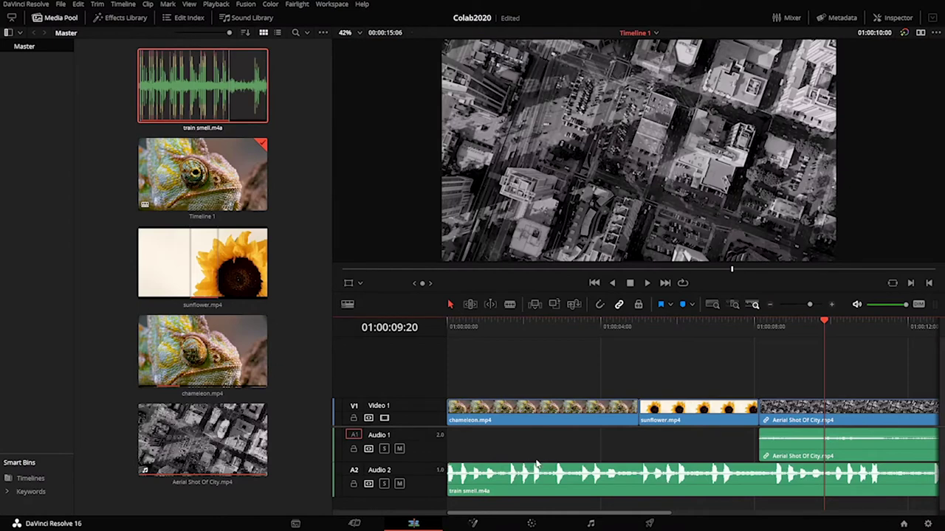
click(546, 469)
Step: Hide the media pool and play the timeline from 01:00:00:00 with the train audio
drag(485, 324, 432, 329)
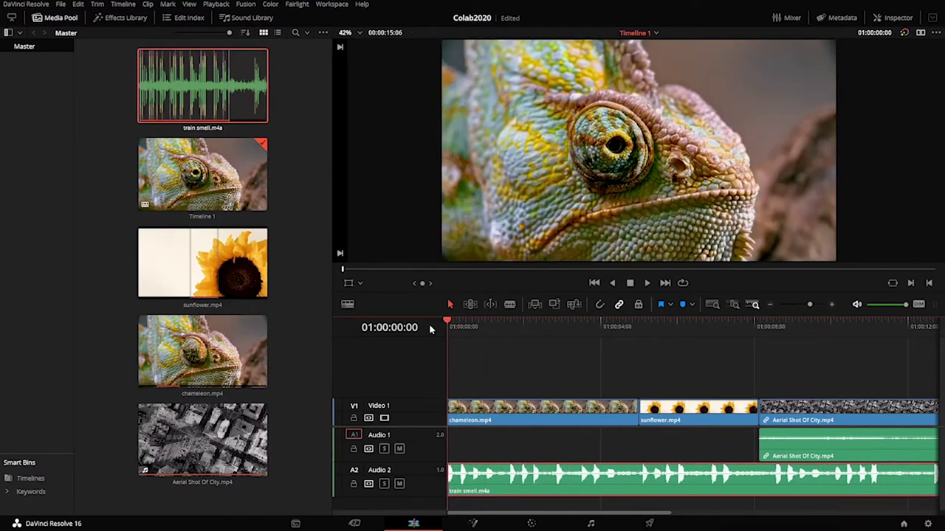
click(46, 17)
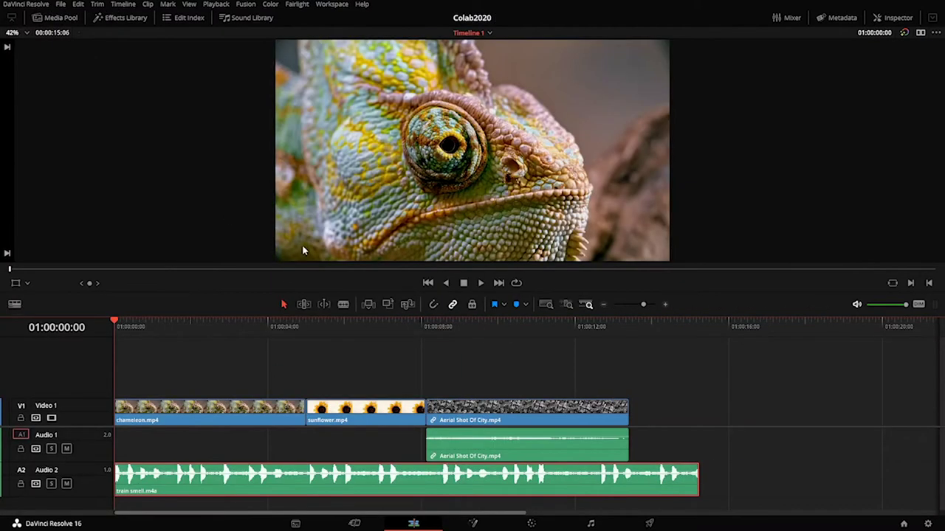
drag(174, 319, 45, 443)
key(space)
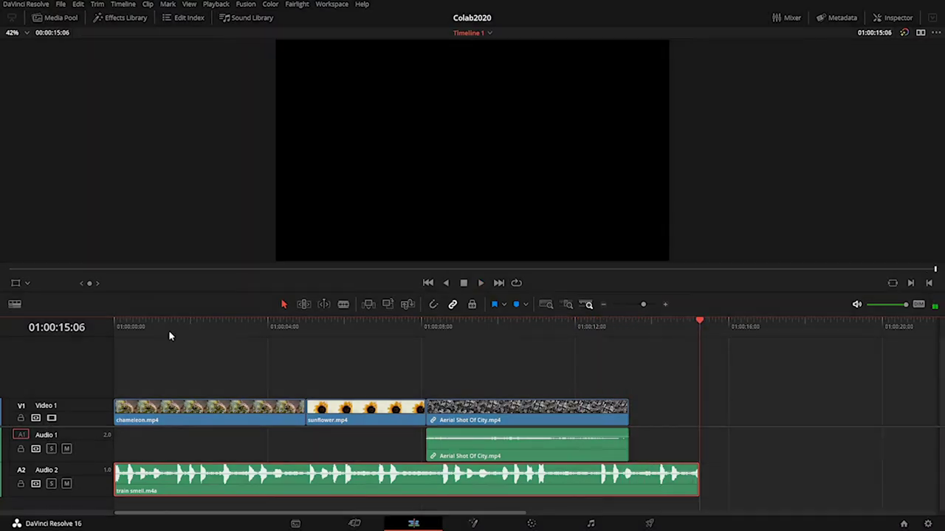
Step: Move the playhead to 01:00:02:20 and place the sunflower clip on a new Video 2 track starting there
drag(167, 330, 224, 331)
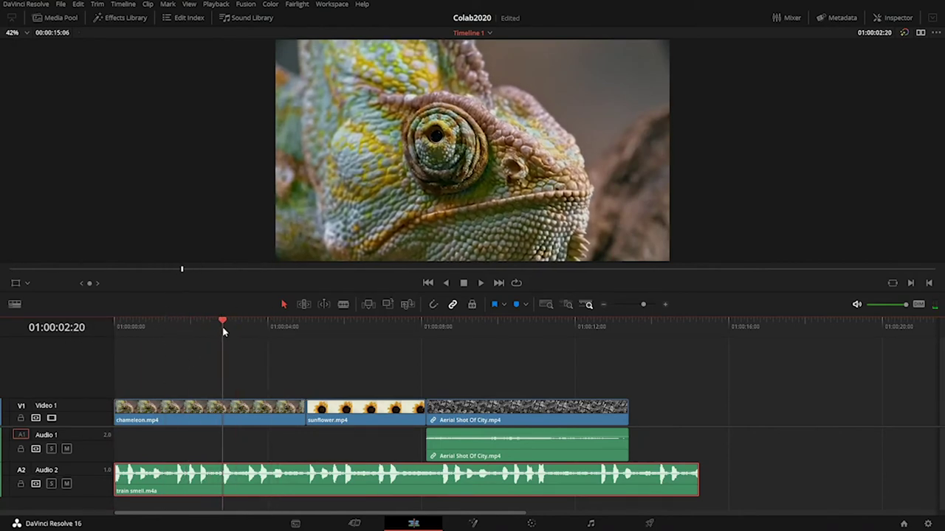
drag(344, 415, 258, 371)
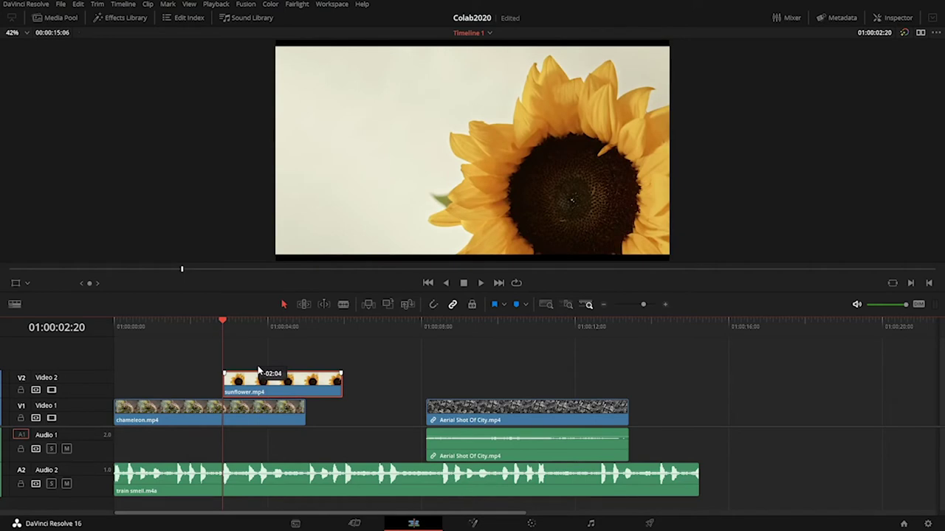
drag(259, 371, 259, 371)
Step: Play the sequence from its start through the end of the sunflower clip and stop
drag(229, 323, 117, 325)
key(space)
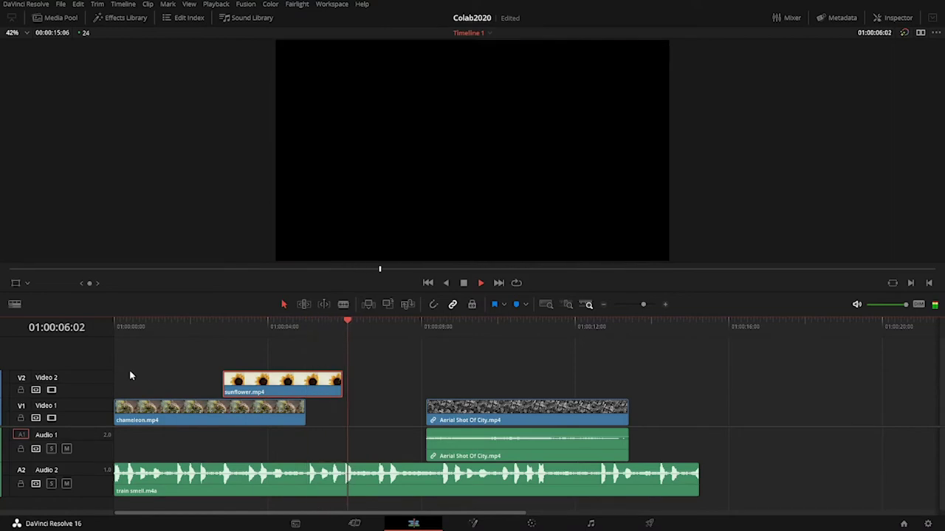
key(space)
Step: Park the playhead at 01:00:06:01 and extend the end of the Video 2 sunflower clip to it
drag(329, 326, 348, 326)
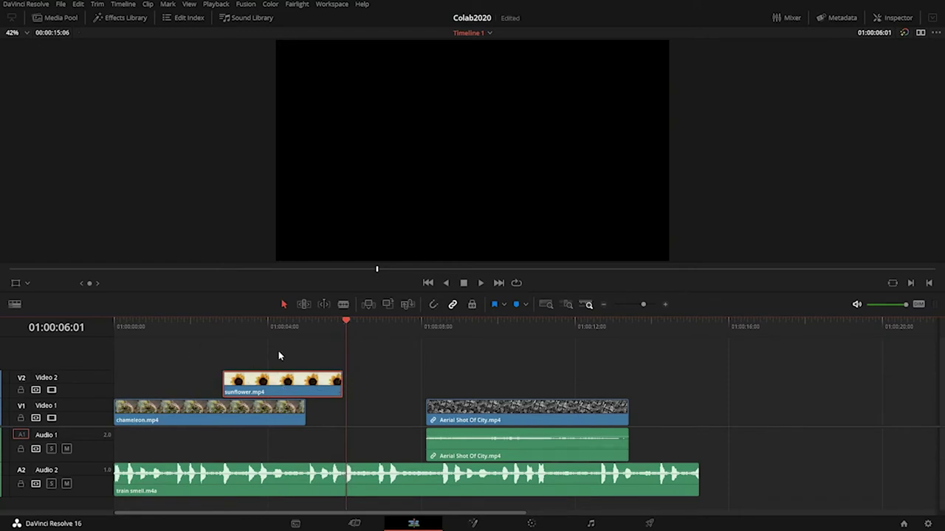
mouse_move(278, 381)
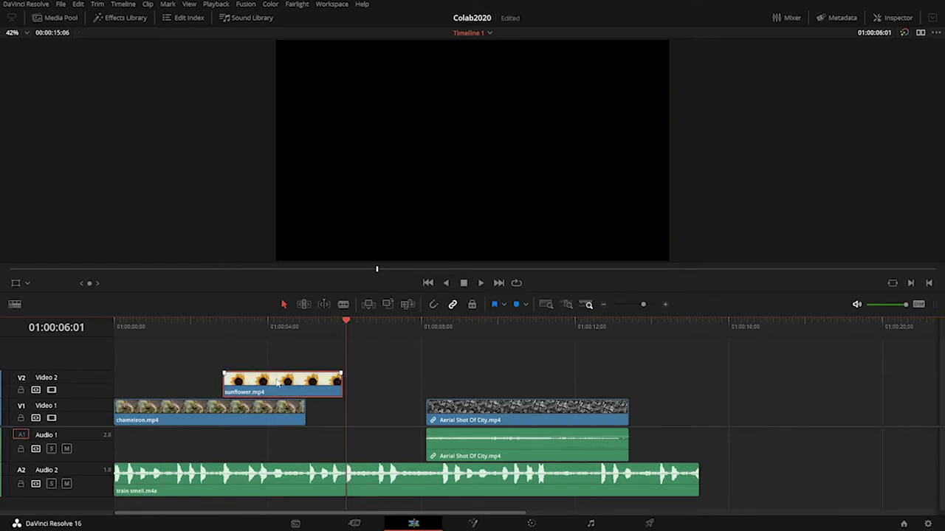
click(217, 389)
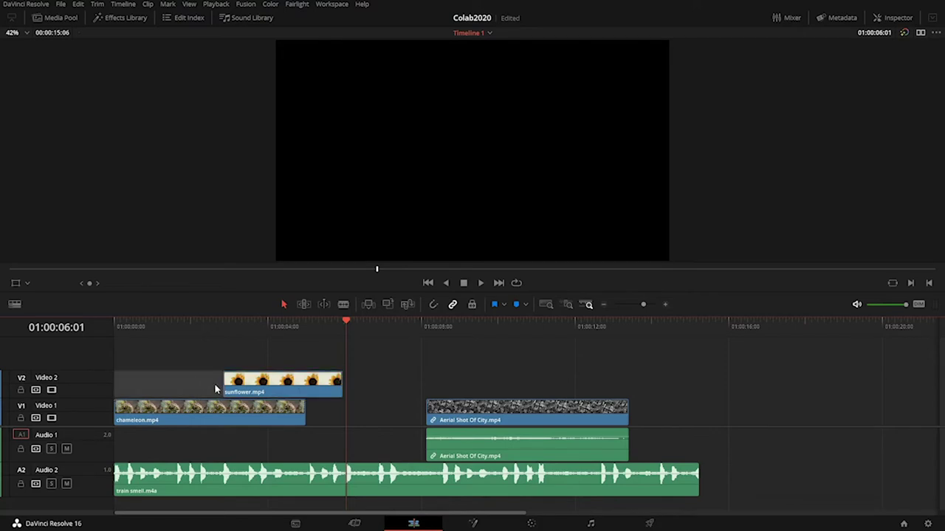
click(338, 381)
mouse_move(340, 382)
mouse_down()
mouse_move(309, 385)
mouse_move(344, 384)
mouse_move(319, 395)
mouse_move(343, 383)
mouse_up()
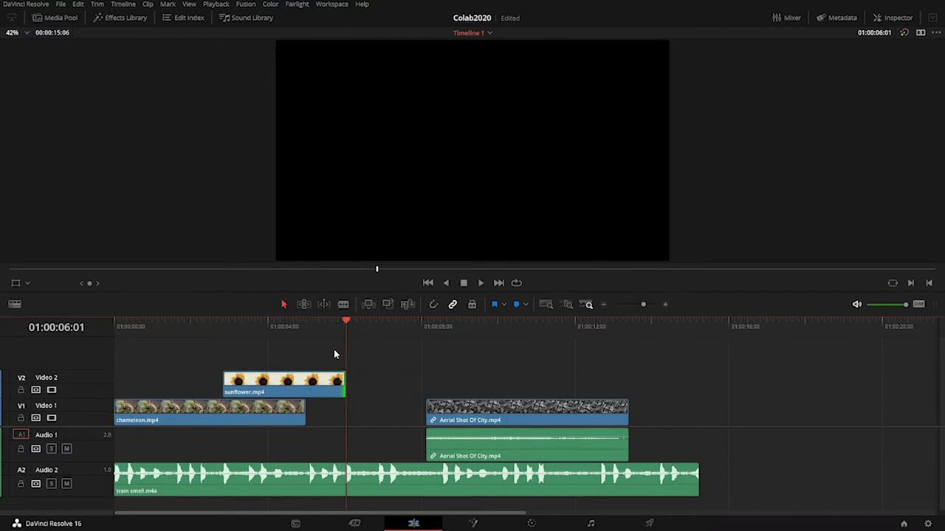
Step: Scrub to the sunflower clip's end and shuttle playback backward and forward around that point
click(294, 385)
drag(298, 327, 345, 343)
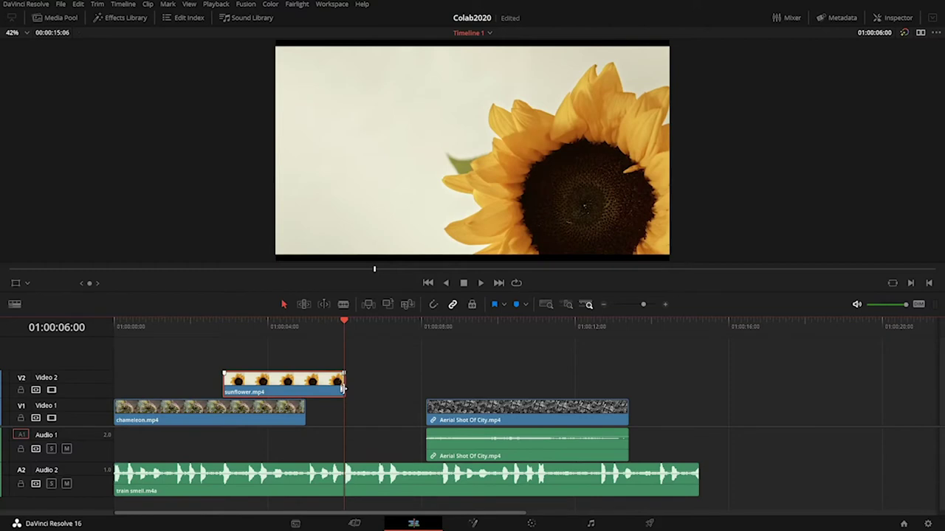
key(j)
key(j)
key(l)
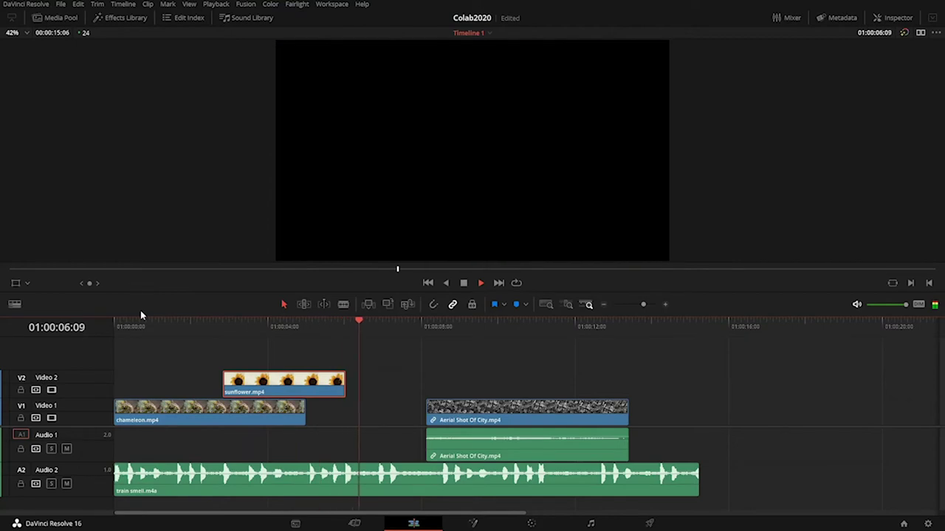
Step: Step back and forth frame by frame and in larger jumps between the gap after the sunflower and the city clip
key(Left)
key(Left)
key(Left)
key(Left)
key(Left)
key(Left)
key(Left)
key(Left)
key(Left)
key(Left)
key(Left)
key(Left)
key(Left)
key(Left)
key(Left)
key(Left)
key(Left)
key(Left)
key(Left)
key(Left)
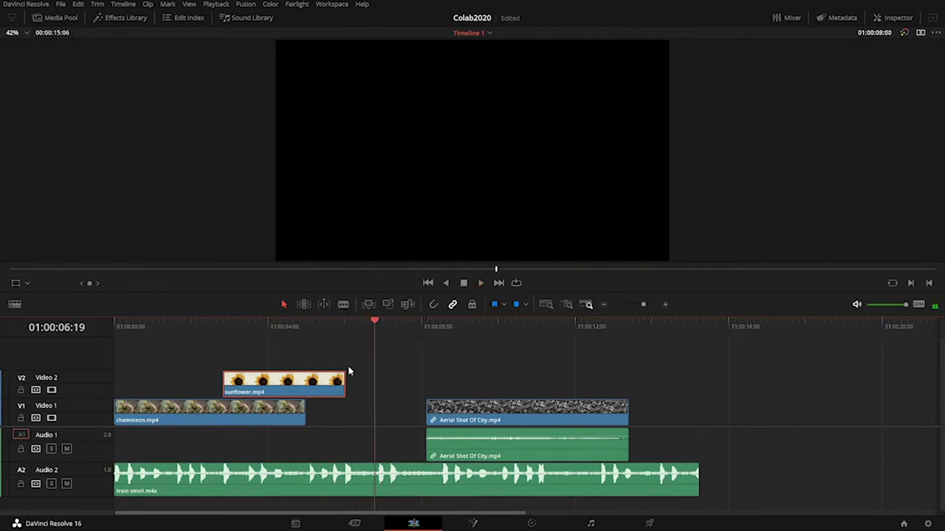
key(Right)
key(Right)
key(Right)
key(Right)
key(Right)
key(Right)
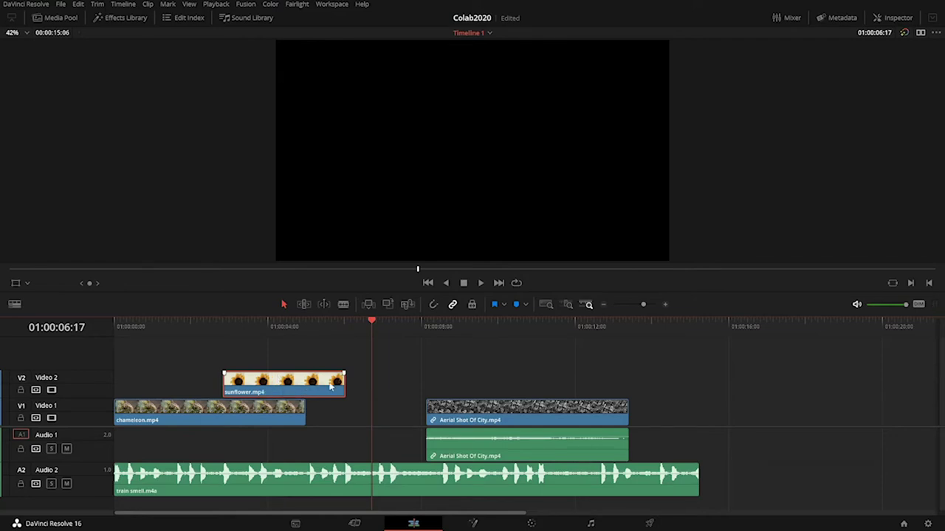
key(Left)
key(Left)
key(Left)
key(Left)
key(Left)
key(Left)
key(Left)
key(Left)
key(Left)
key(Left)
key(Left)
key(Right)
key(Right)
key(Right)
key(Right)
key(Right)
key(Right)
key(Right)
key(Right)
key(Right)
key(Right)
key(Right)
key(Right)
key(Right)
key(shift+Right)
key(Left)
key(Left)
key(Left)
key(Left)
key(Left)
key(Left)
key(Left)
key(Left)
key(Left)
key(Left)
key(Left)
key(Left)
key(Left)
key(Left)
key(Left)
key(Left)
key(Left)
key(shift+Right)
key(shift+Right)
key(shift+Right)
key(Left)
key(Left)
key(Left)
key(Left)
key(Left)
key(Left)
key(Left)
key(Left)
key(Left)
key(Left)
key(Left)
key(Left)
key(Left)
key(Left)
key(Left)
key(Left)
key(Left)
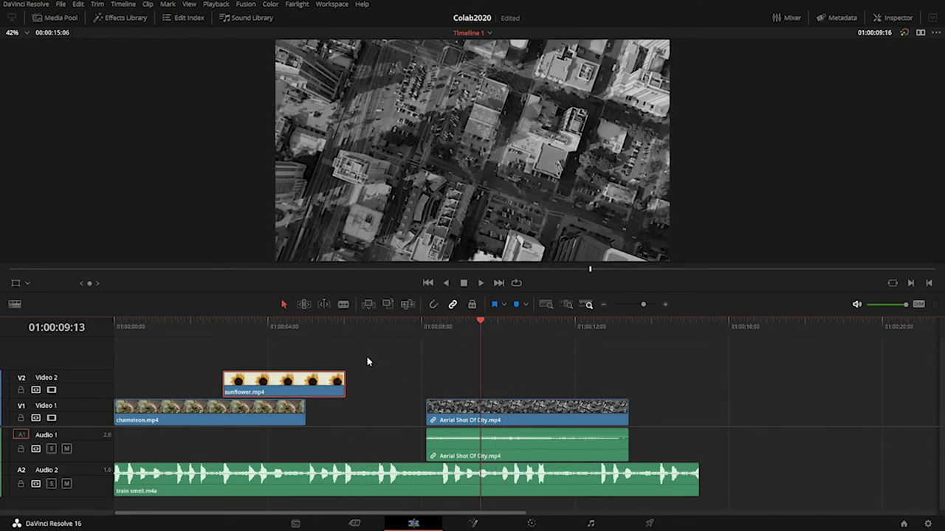
Step: Move the Aerial Shot Of City clip and its audio to start at the sunflower clip's end, and play the sequence from the beginning
drag(458, 417, 376, 420)
drag(320, 327, 89, 441)
key(space)
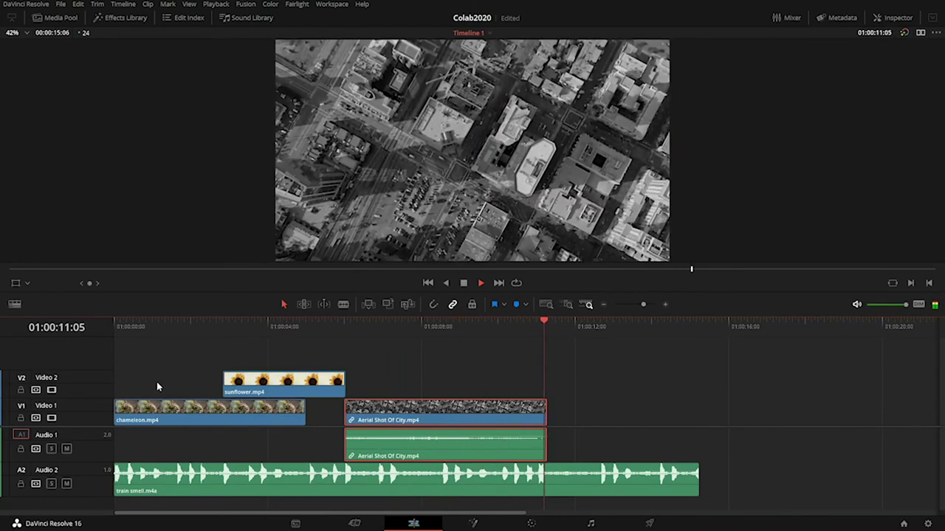
key(space)
Step: Scrub back and forth across the chameleon, sunflower and city clips to review their new arrangement
click(321, 358)
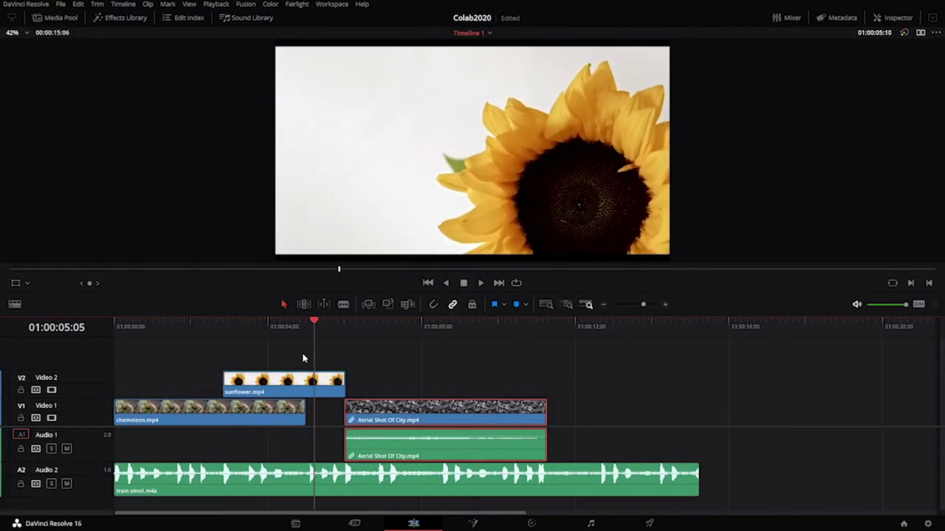
click(188, 368)
click(290, 366)
click(170, 369)
click(313, 365)
click(401, 365)
click(191, 369)
Step: Switch to the Firefox browser, search Pexels for subway, skim the photos and show the video results instead
key(alt+Tab)
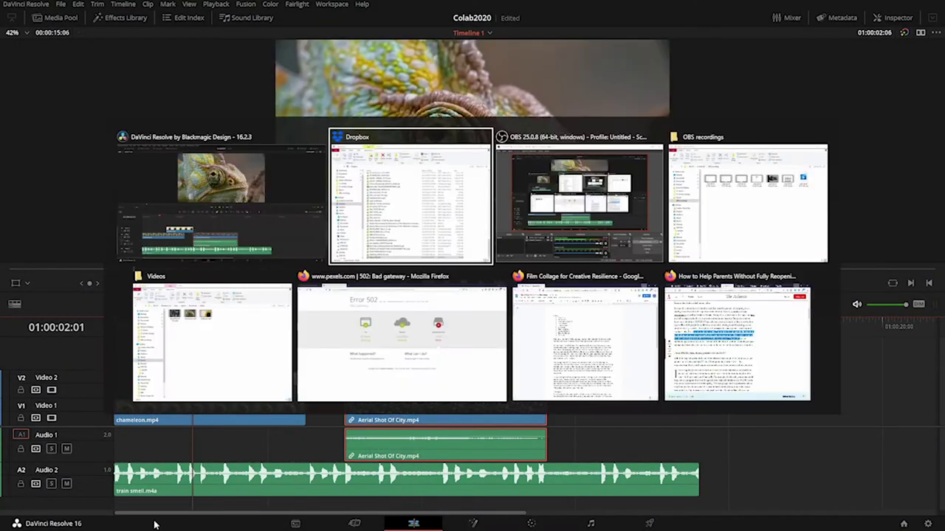
text(subwa)
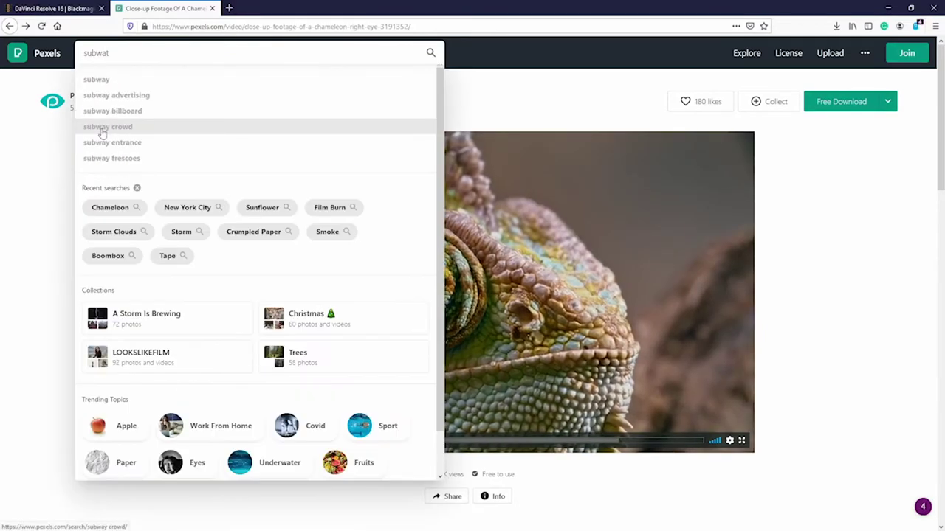
text(y)
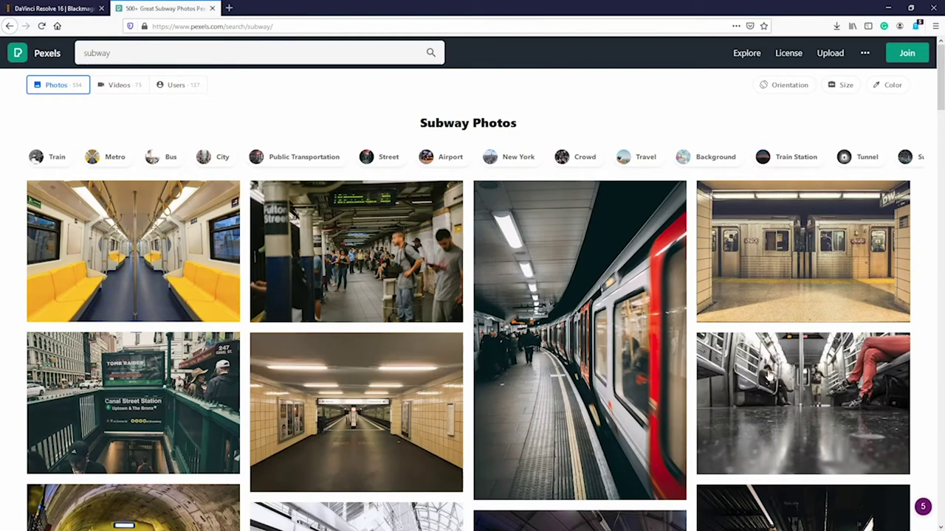
scroll(312, 342, down, 2)
scroll(312, 342, up, 1)
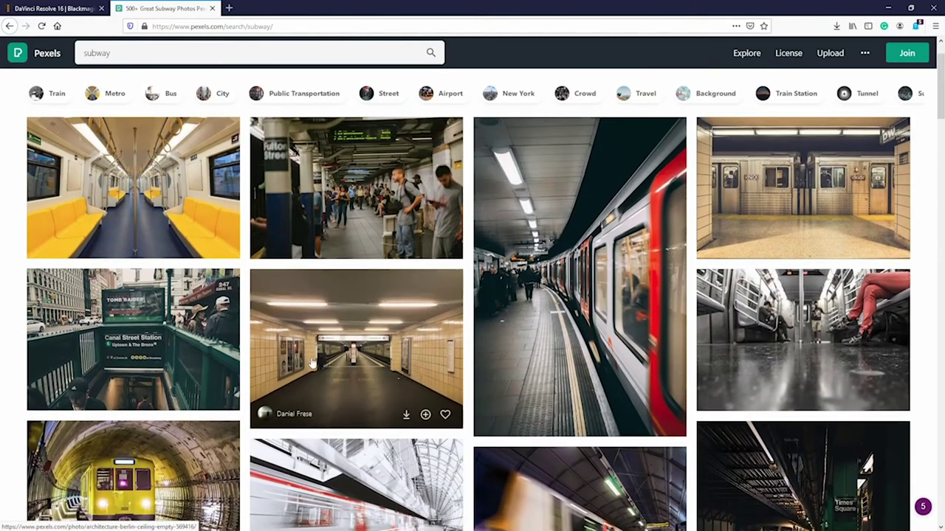
scroll(169, 203, down, 2)
scroll(169, 203, up, 3)
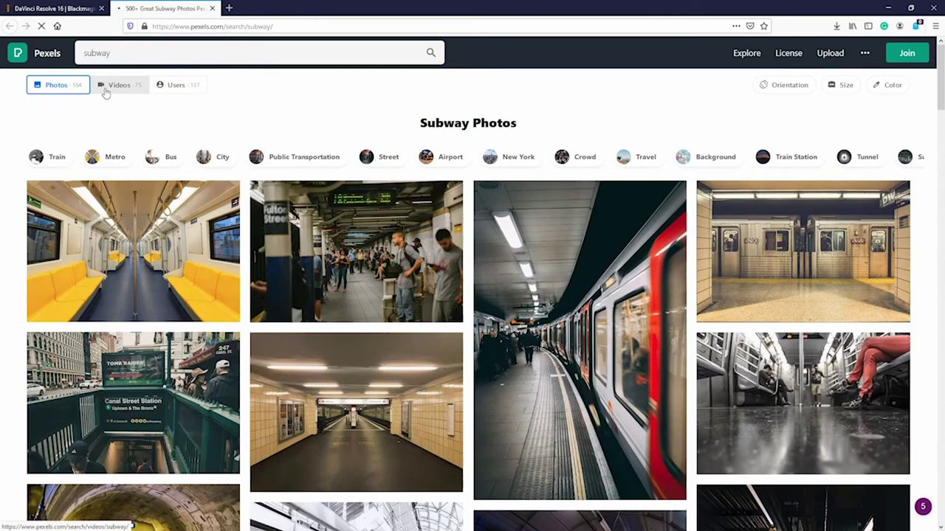
click(109, 87)
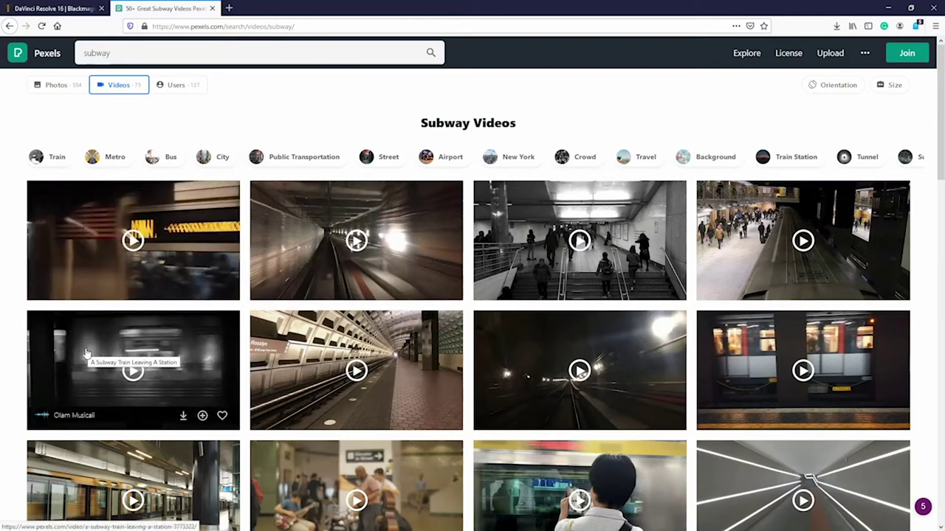
Step: Browse down the subway video results and return to the start of the list
scroll(86, 354, down, 1)
scroll(86, 354, down, 15)
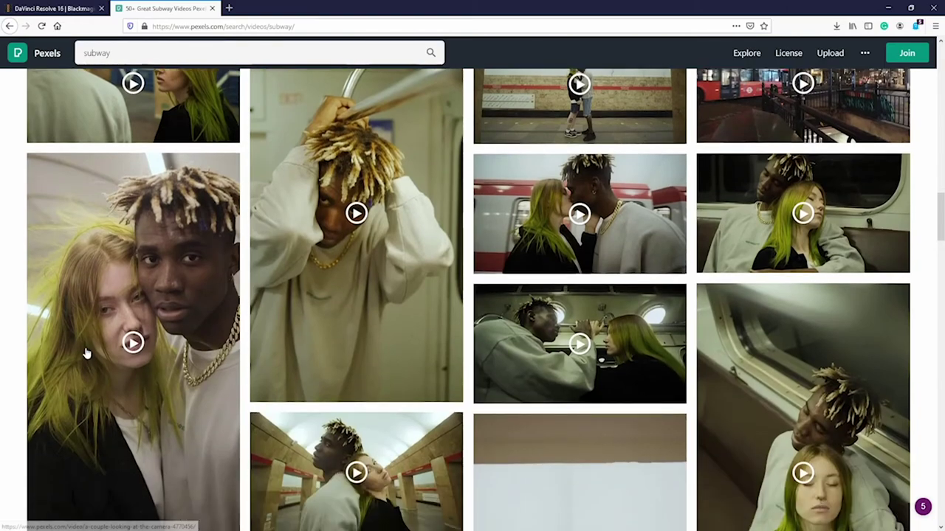
scroll(93, 351, down, 4)
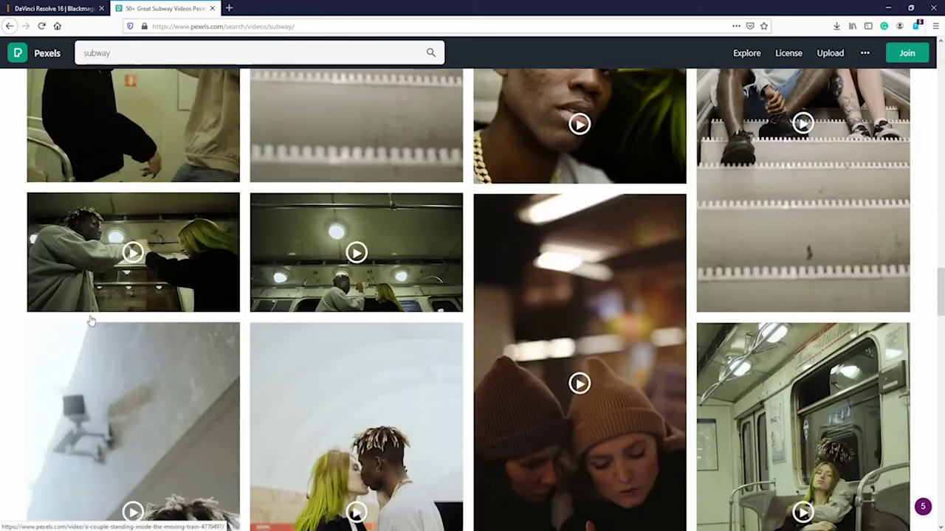
scroll(559, 341, down, 4)
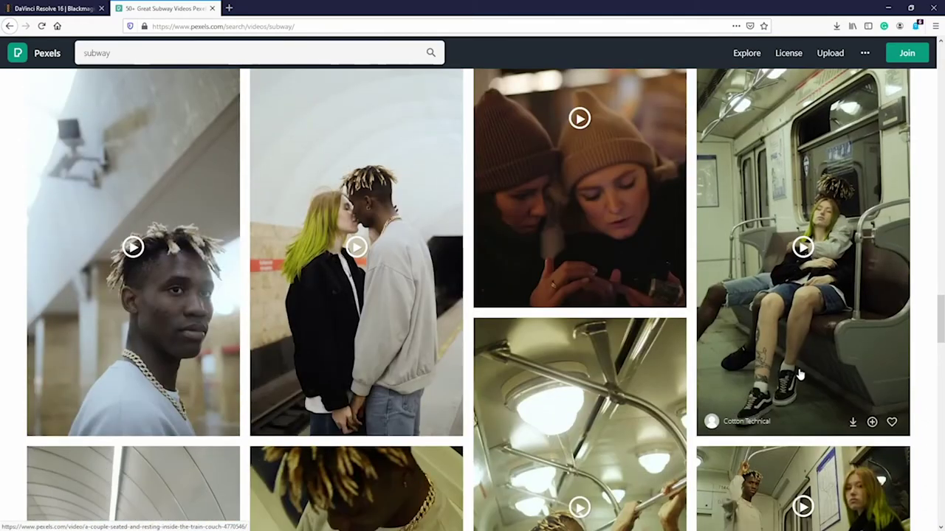
drag(942, 312, 942, 74)
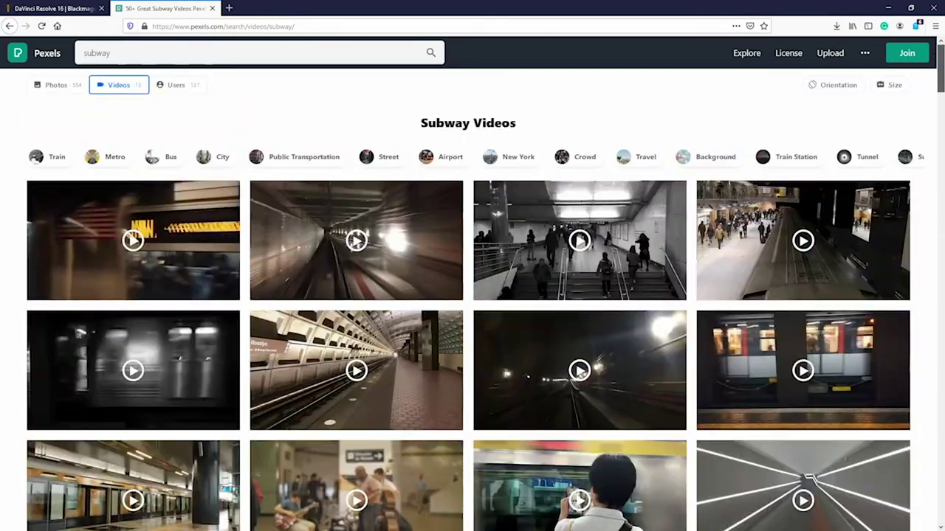
Step: Open the A Subway Train Leaving A Station video and download it as a file in the original 1920 x 1080 size
mouse_move(181, 373)
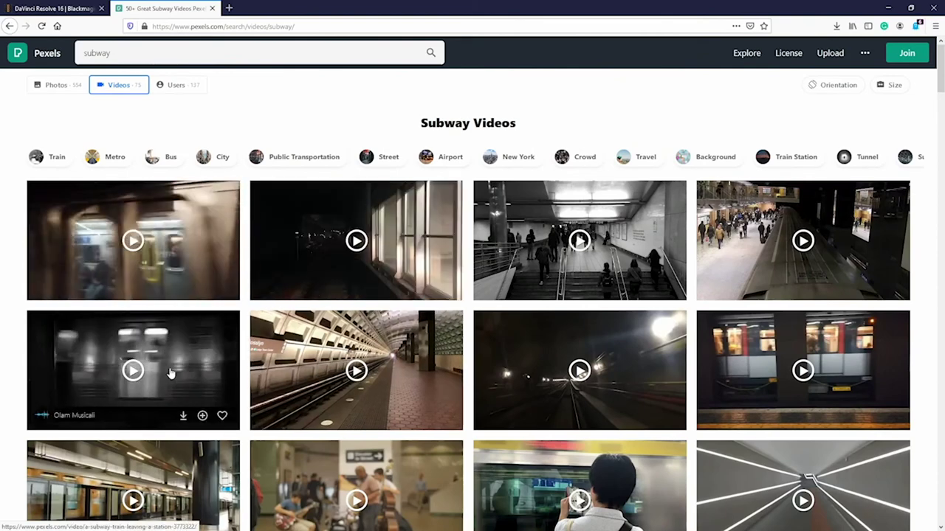
click(177, 385)
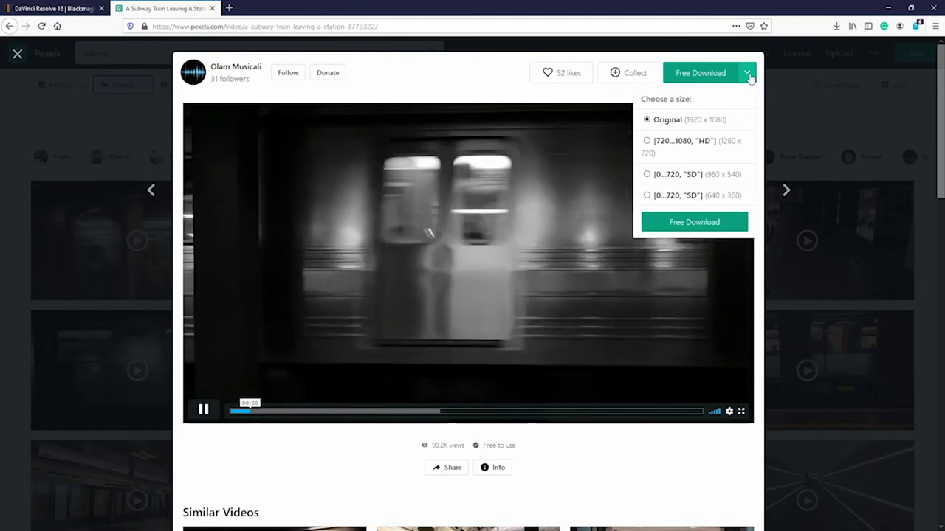
mouse_move(744, 74)
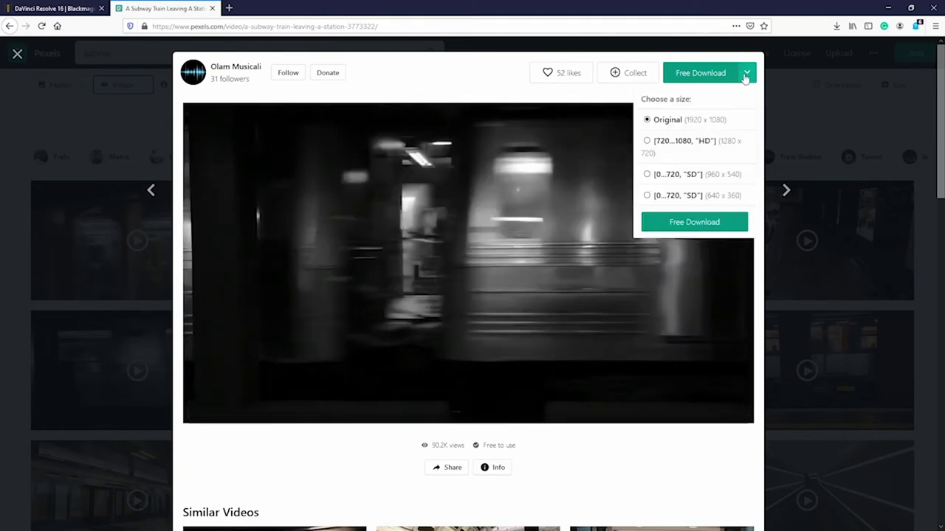
click(694, 221)
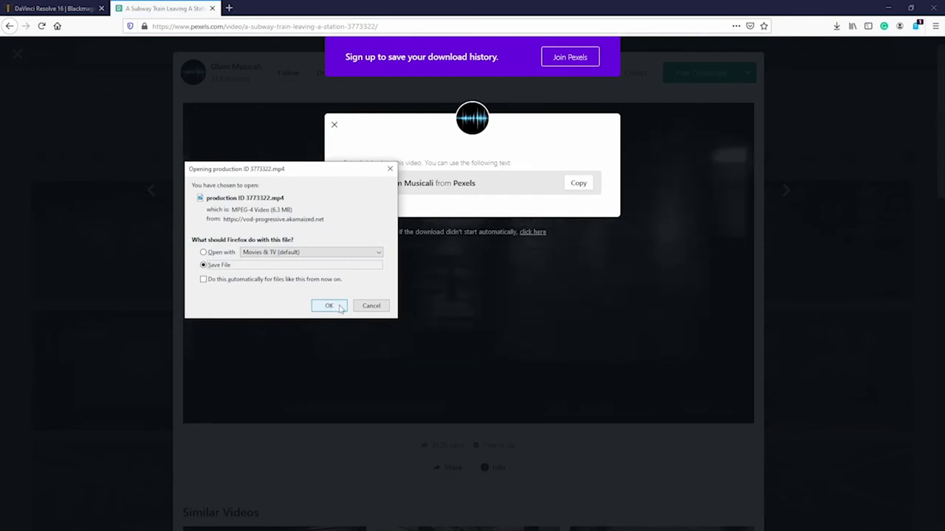
click(329, 306)
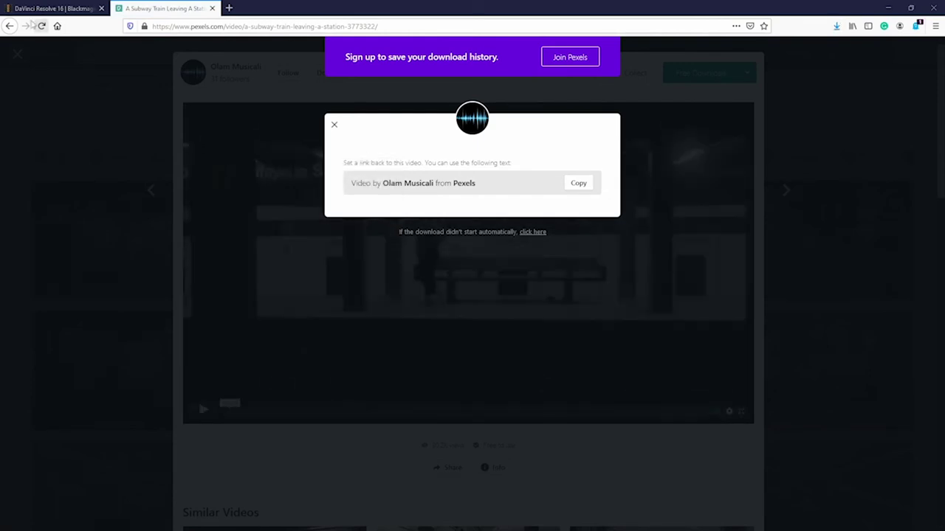
Step: Switch to DaVinci Resolve, rename the downloaded subway video as train.mp4 and import it into the media pool
key(alt+Tab)
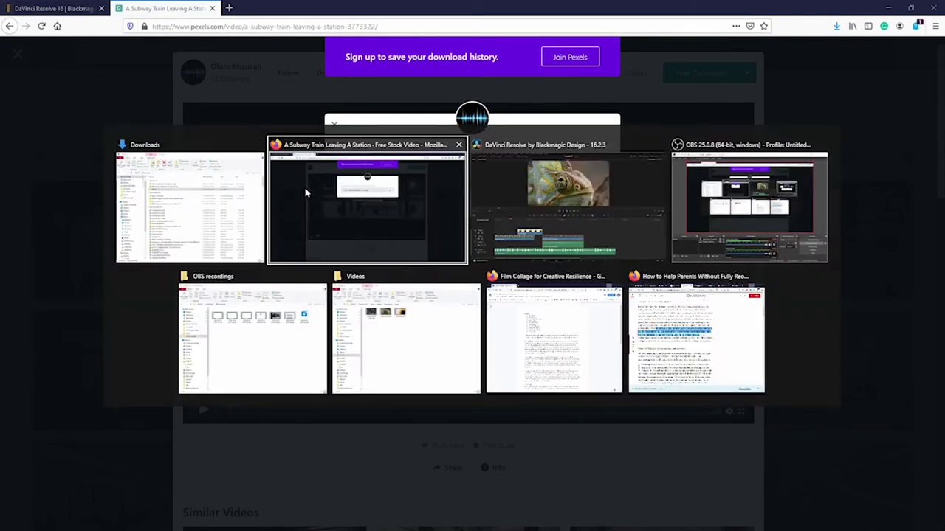
key(Tab)
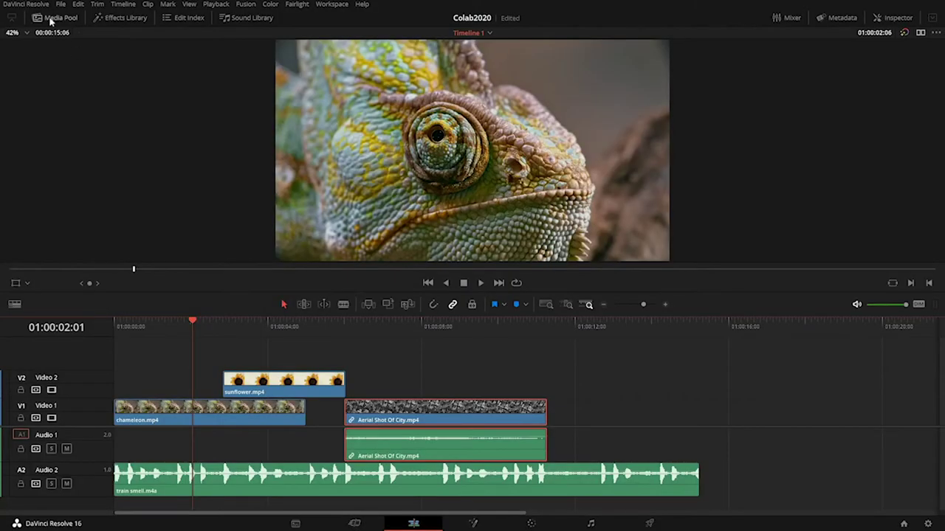
click(51, 21)
right_click(303, 166)
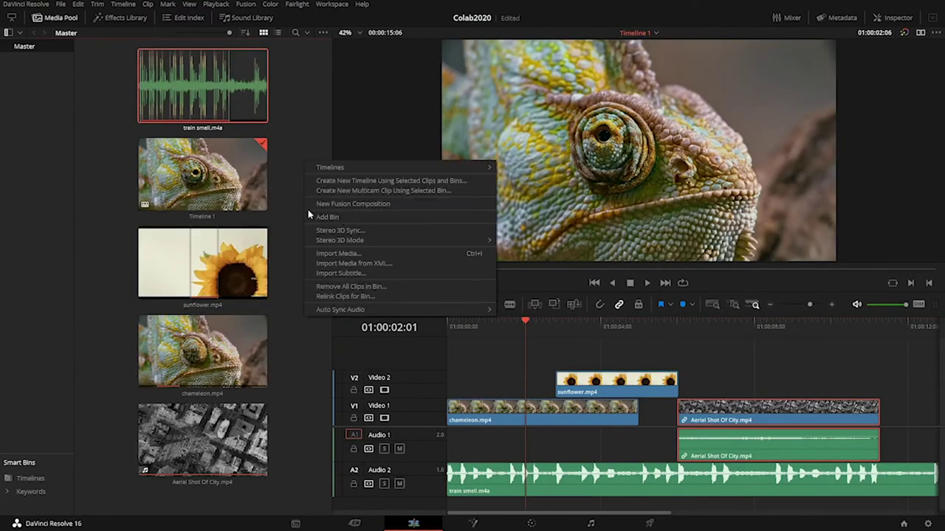
click(329, 253)
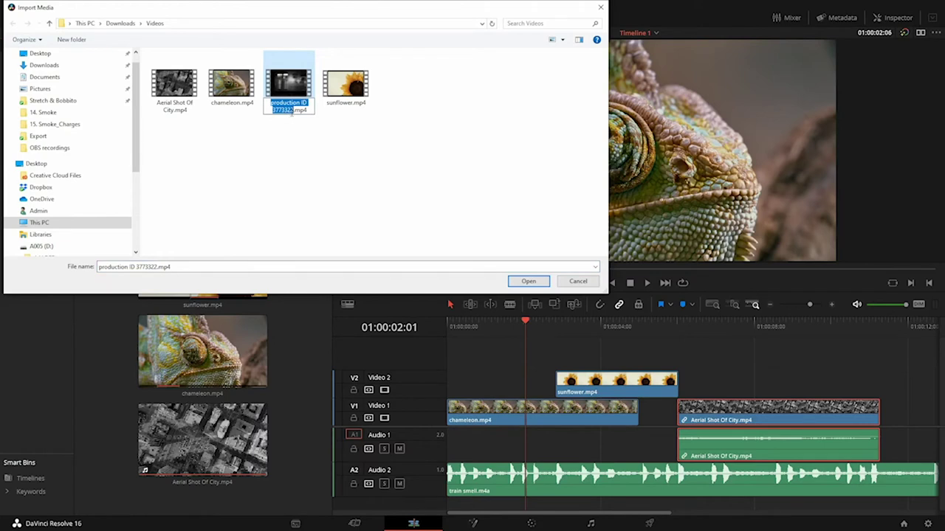
click(263, 116)
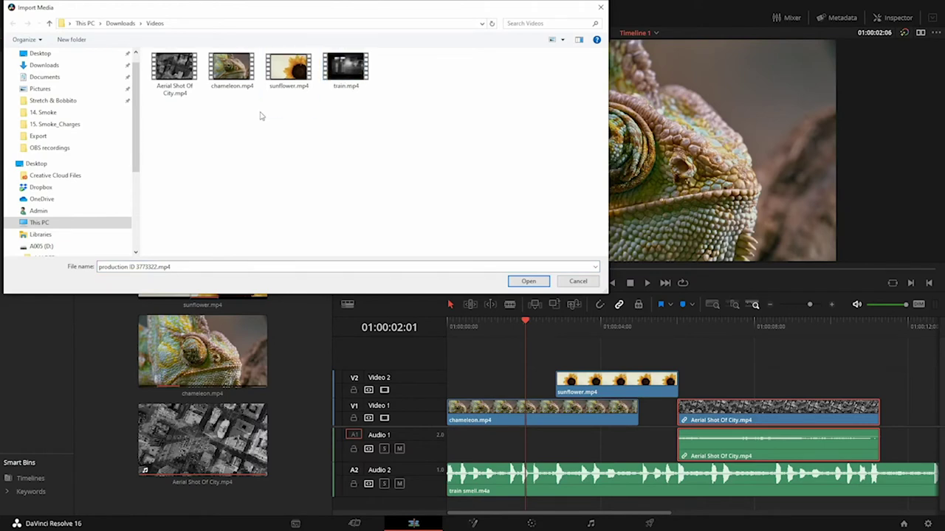
click(532, 284)
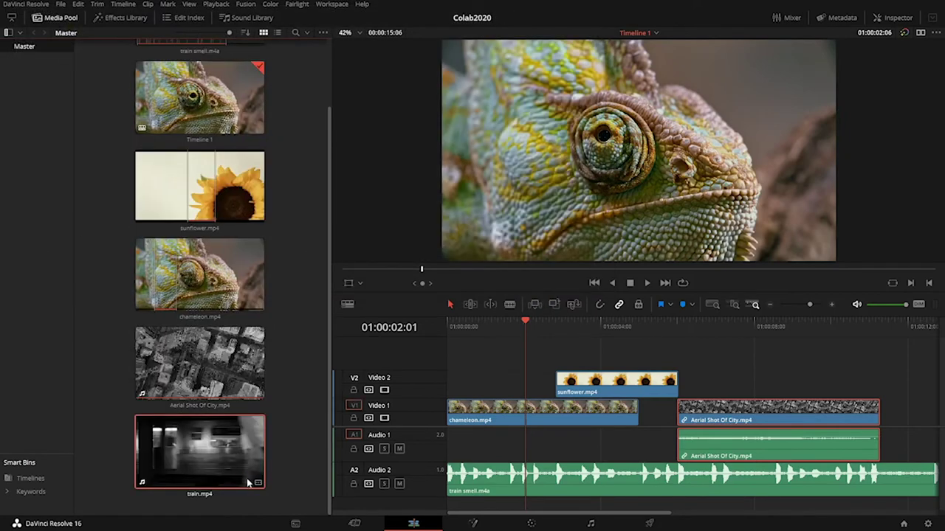
Step: Preview train.mp4 in the source viewer and mark its in point at 00:00:02:22 and out point at 00:00:05:16
click(193, 447)
drag(350, 272, 330, 280)
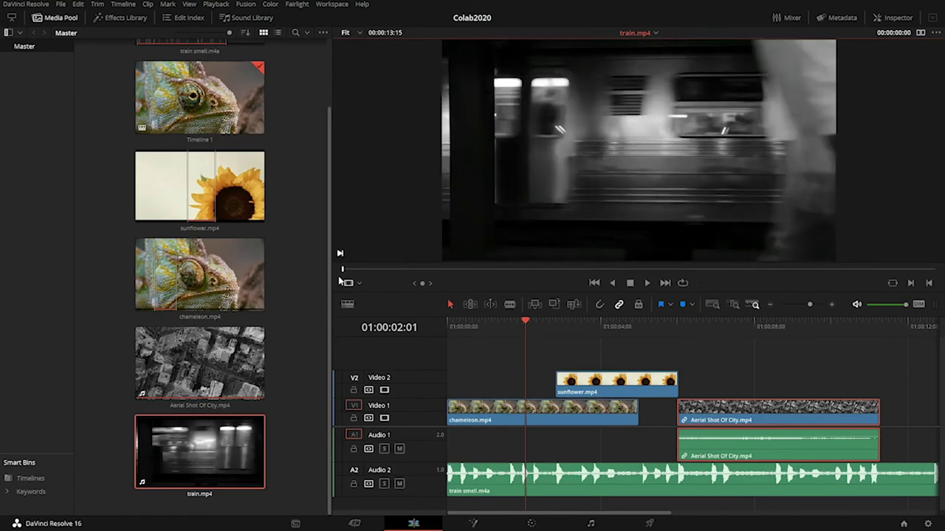
drag(348, 273, 468, 290)
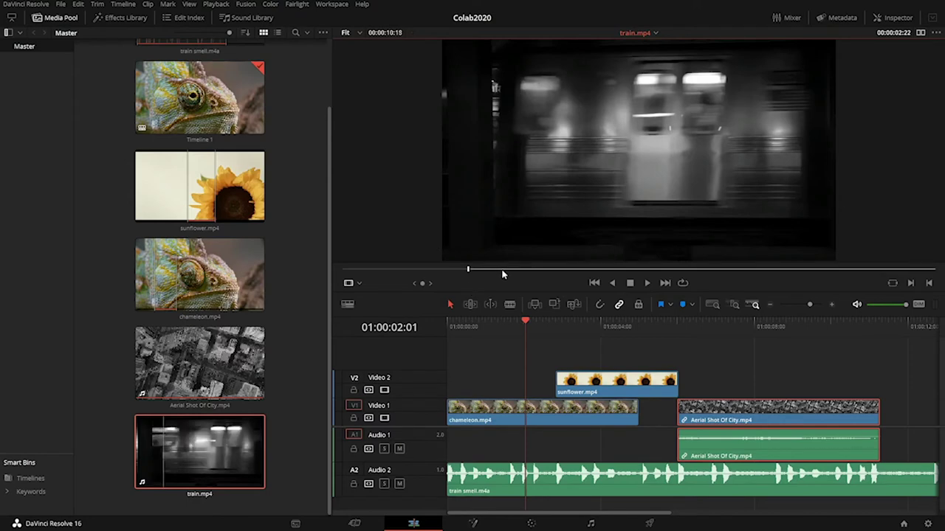
click(491, 271)
drag(491, 271, 589, 273)
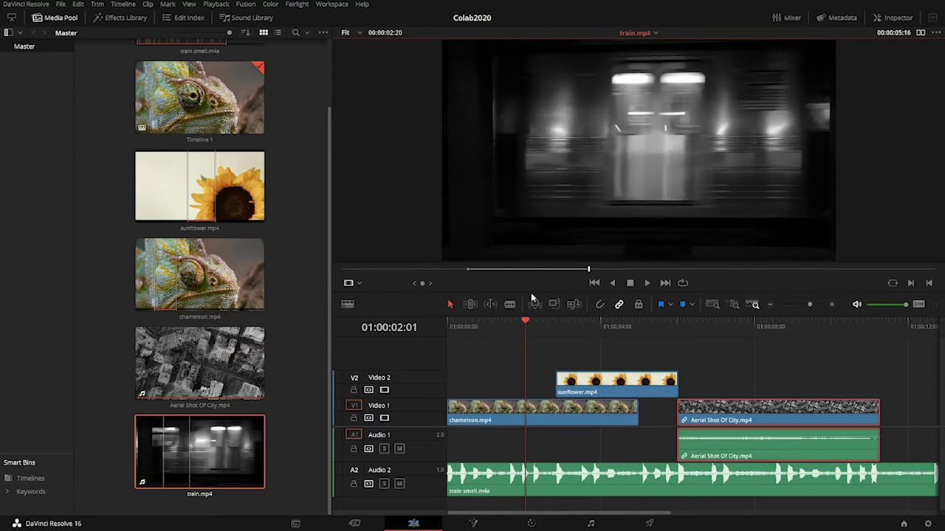
Step: Place the marked train.mp4 section on a new Video 3 track where the Aerial Shot Of City clip ends
drag(506, 209, 603, 260)
drag(686, 313, 840, 362)
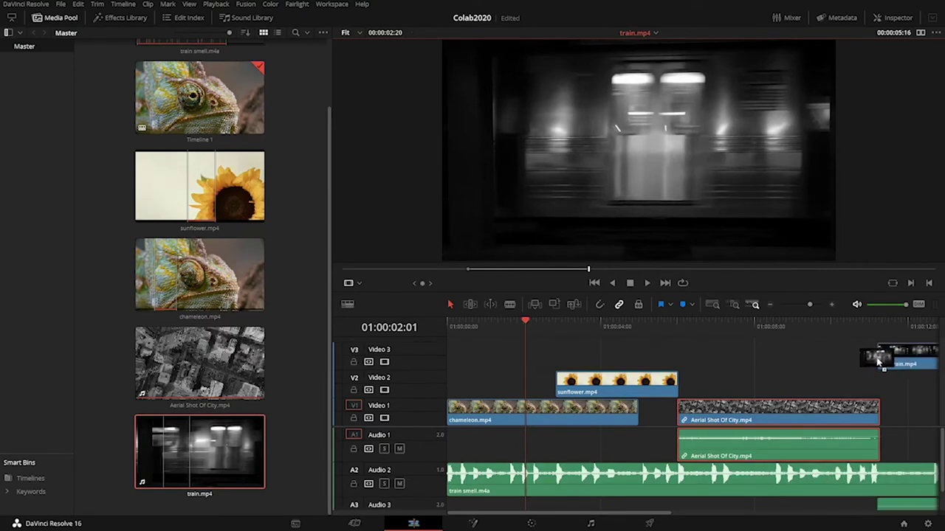
drag(878, 360, 879, 361)
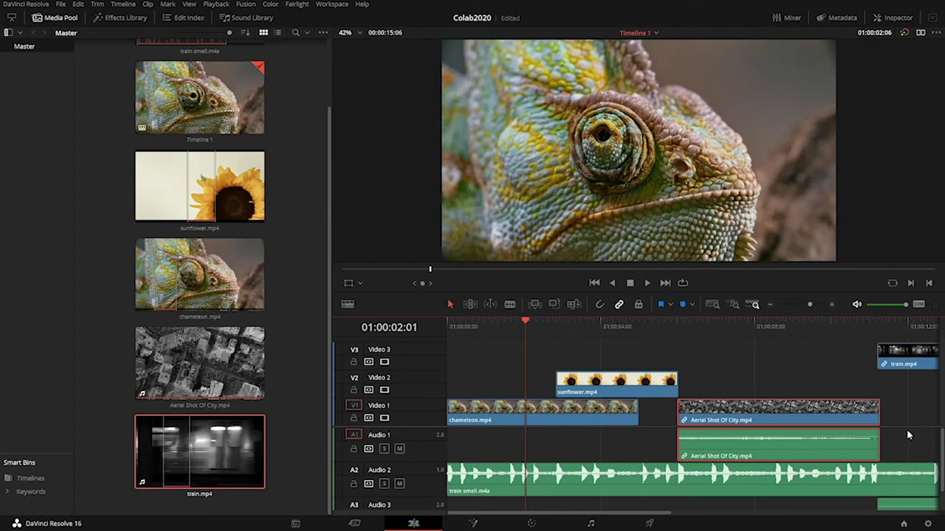
Step: Play the timeline from the beginning to review the edit with the train clip added
click(73, 15)
key(Home)
key(space)
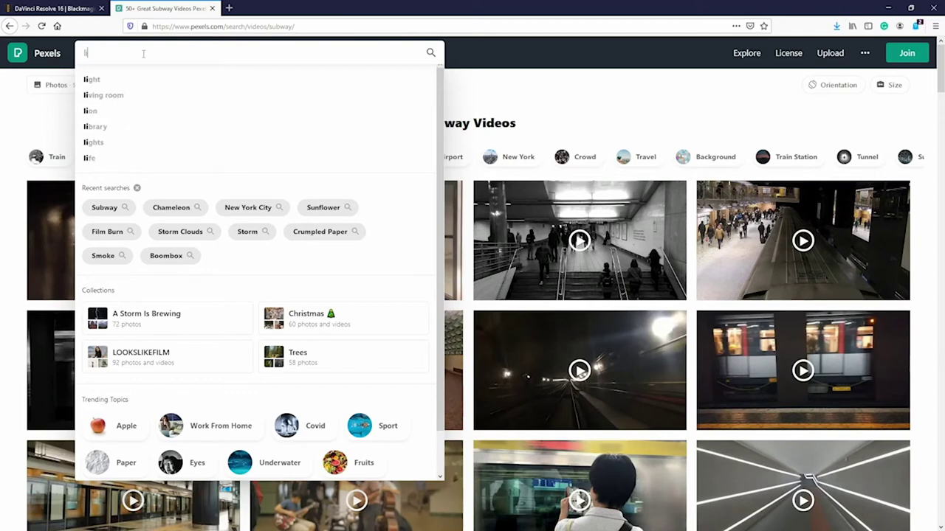
Step: Switch to Firefox, search Pexels for lightning videos, open Thunder And Flash Of Lightning and skim through its preview
key(Return)
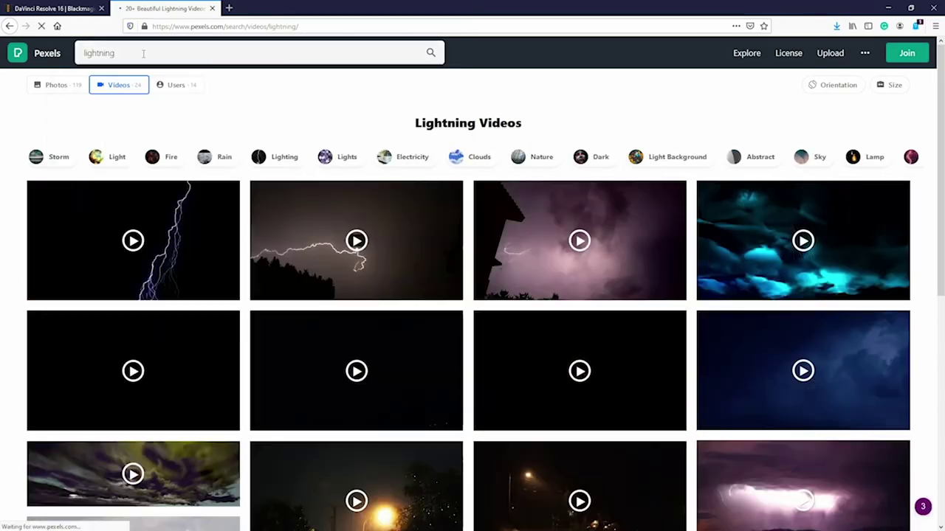
mouse_move(572, 253)
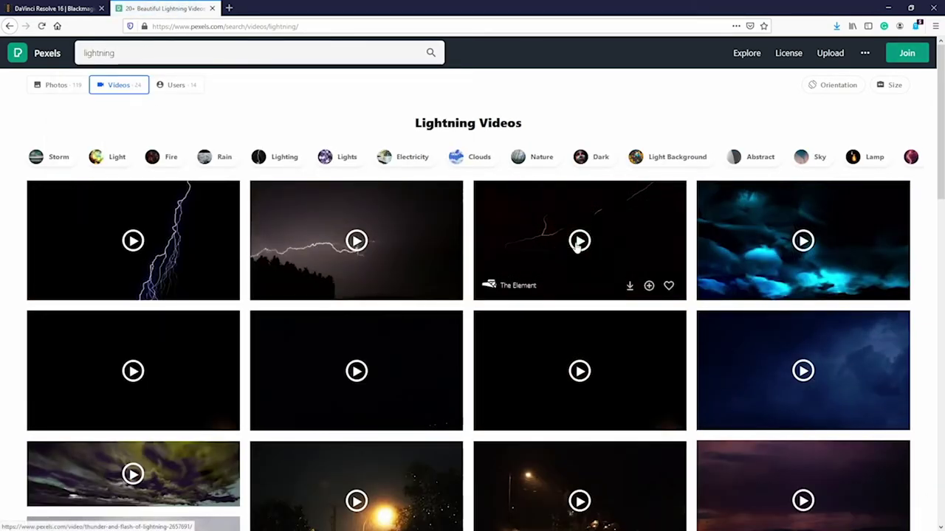
click(579, 263)
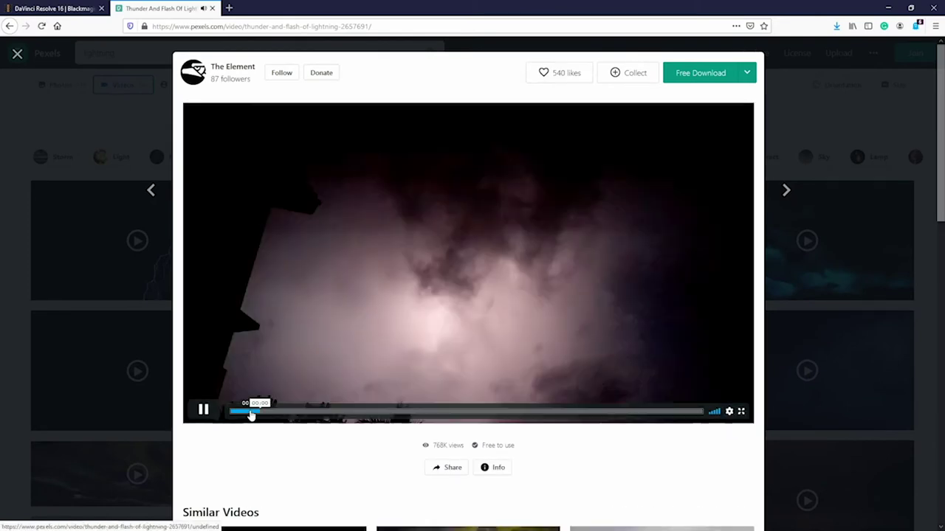
drag(251, 415, 403, 402)
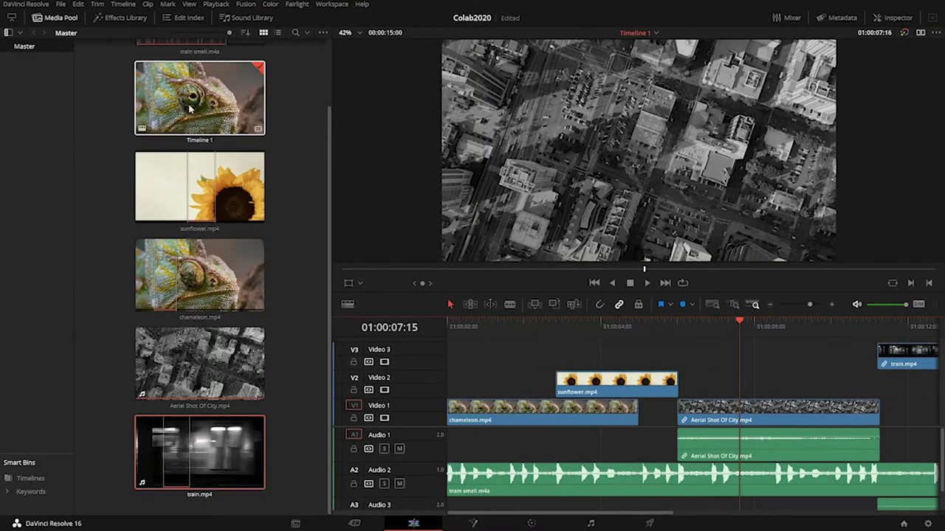
Step: Switch back to DaVinci Resolve and import lightning.mp4 from the Videos folder into the media pool
right_click(294, 158)
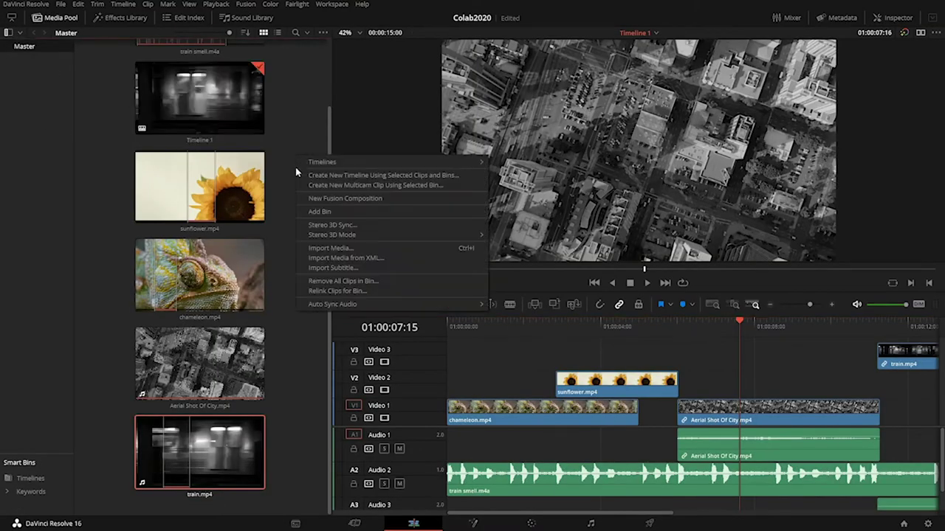
right_click(299, 120)
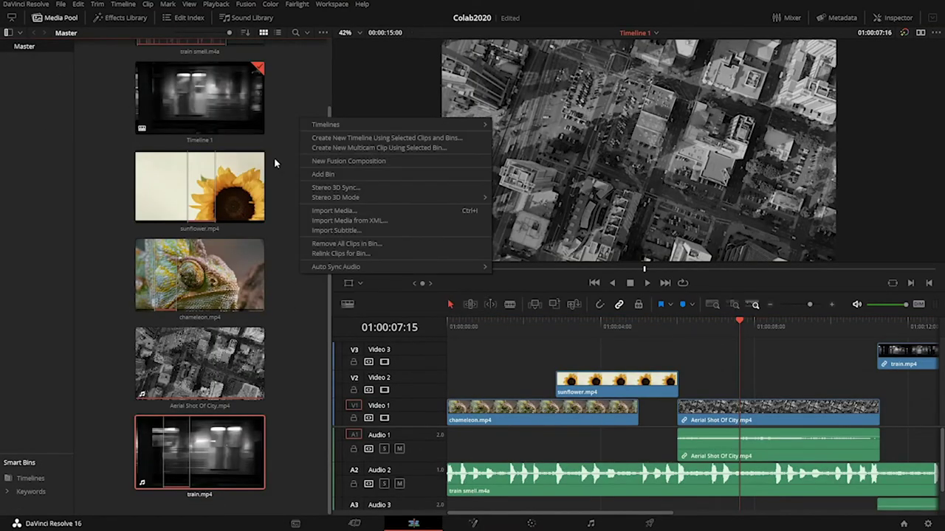
right_click(291, 77)
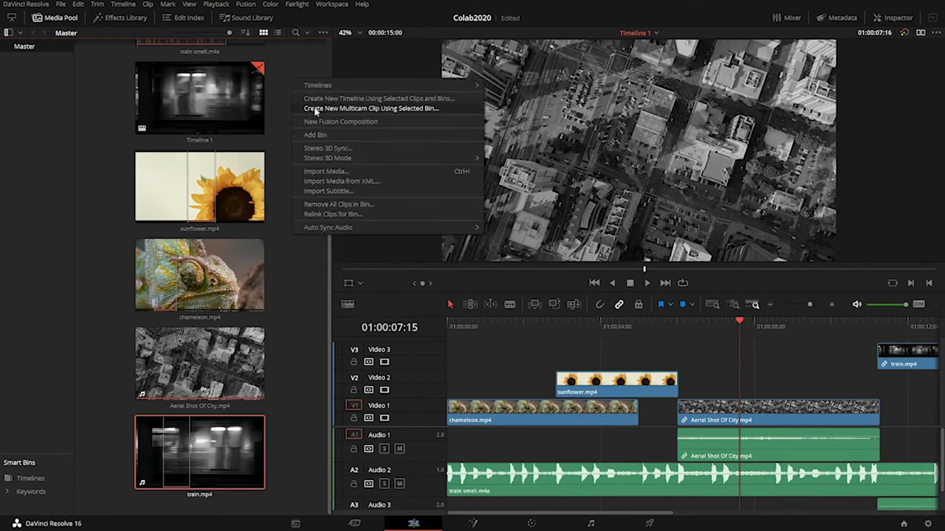
click(350, 171)
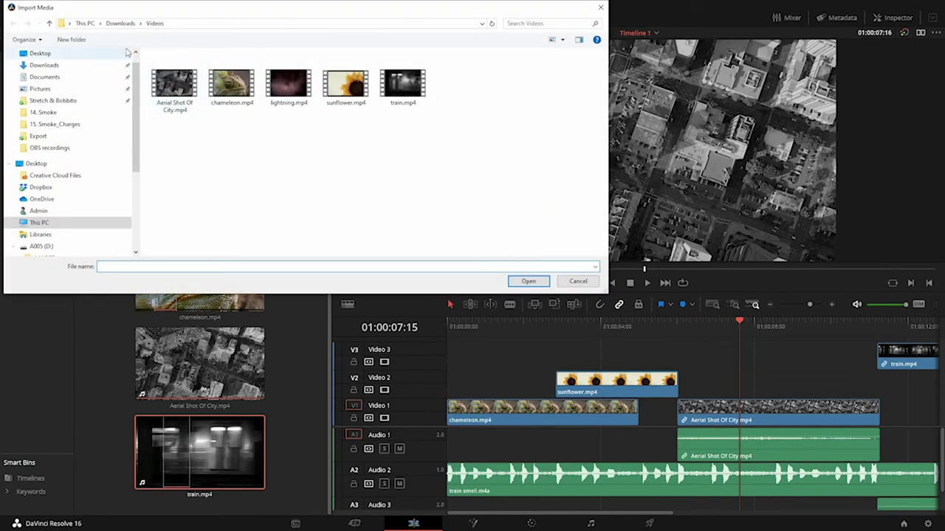
click(287, 85)
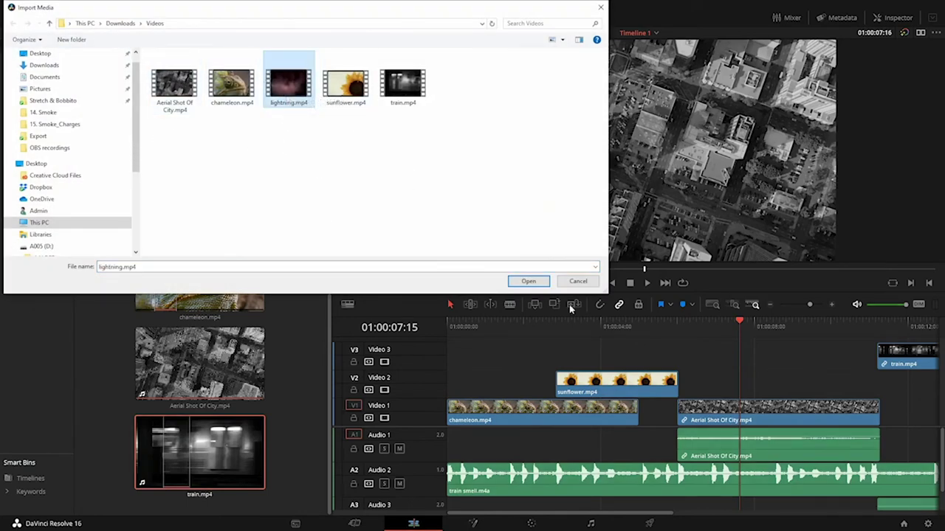
click(526, 281)
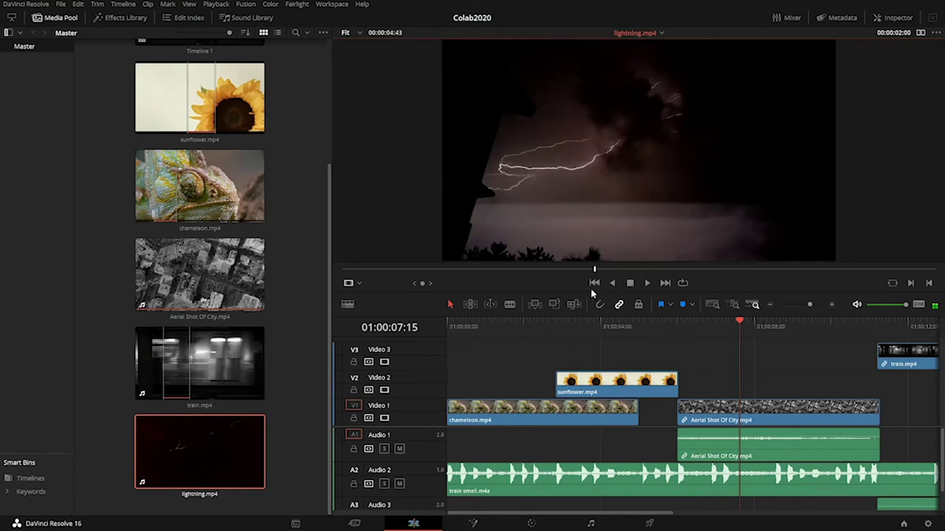
Step: Mark an in point just before the lightning strike in lightning.mp4 and an out point at 00:00:04:12
key(i)
click(584, 269)
drag(584, 270, 859, 268)
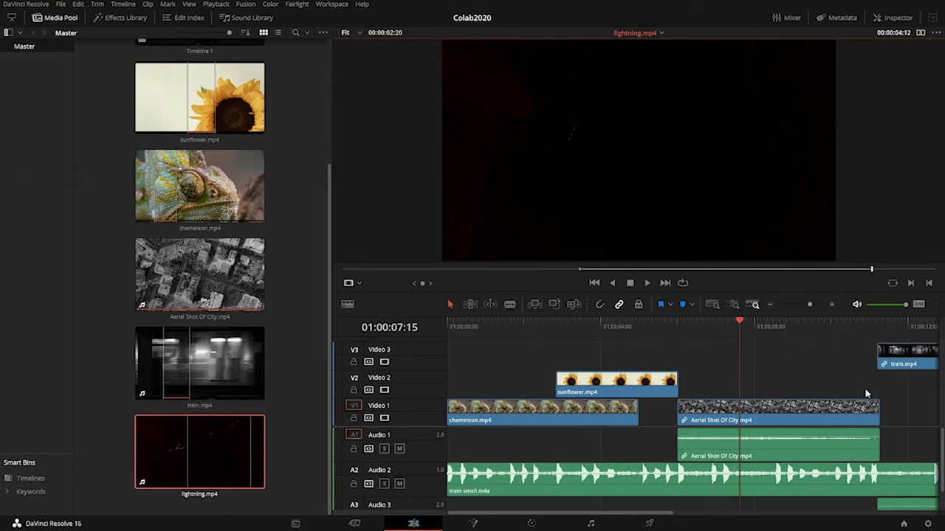
Step: Place the marked lightning.mp4 section on Video 3 above the city clip, starting at about 01:00:07:15
click(801, 367)
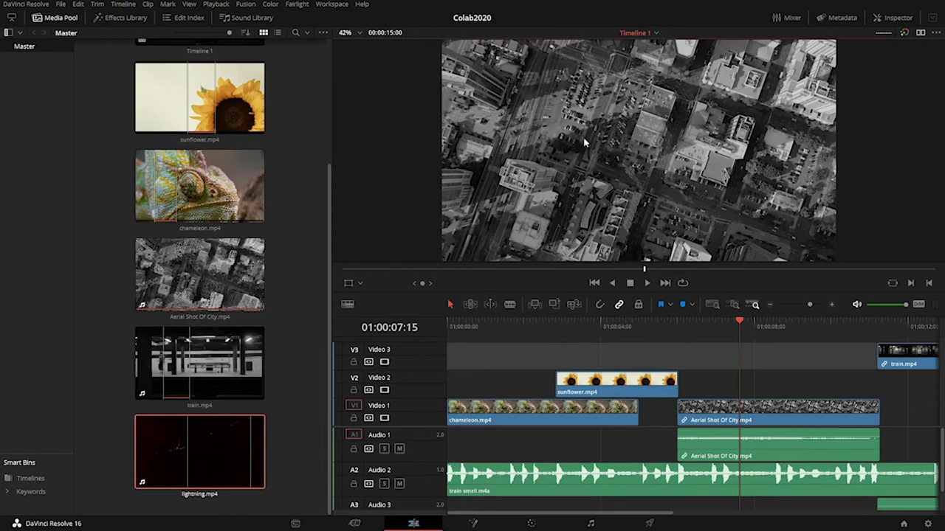
key(q)
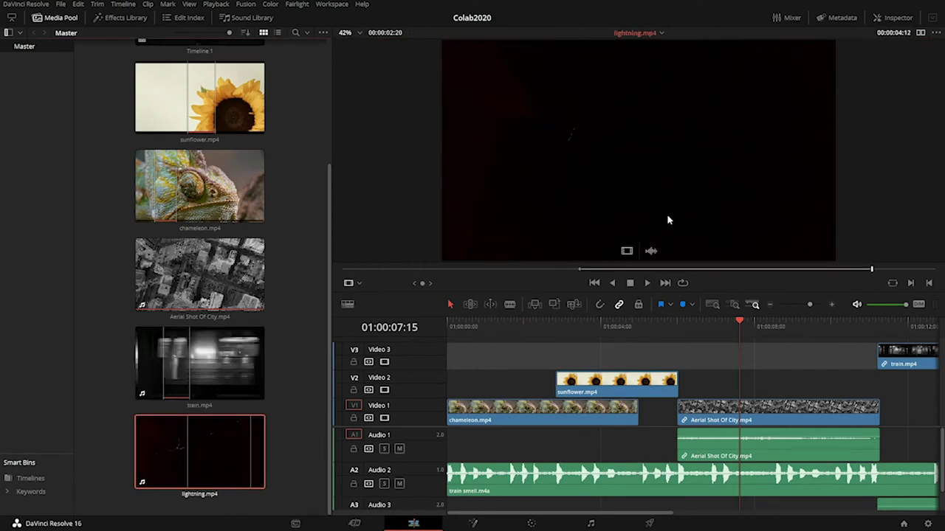
drag(707, 204, 742, 362)
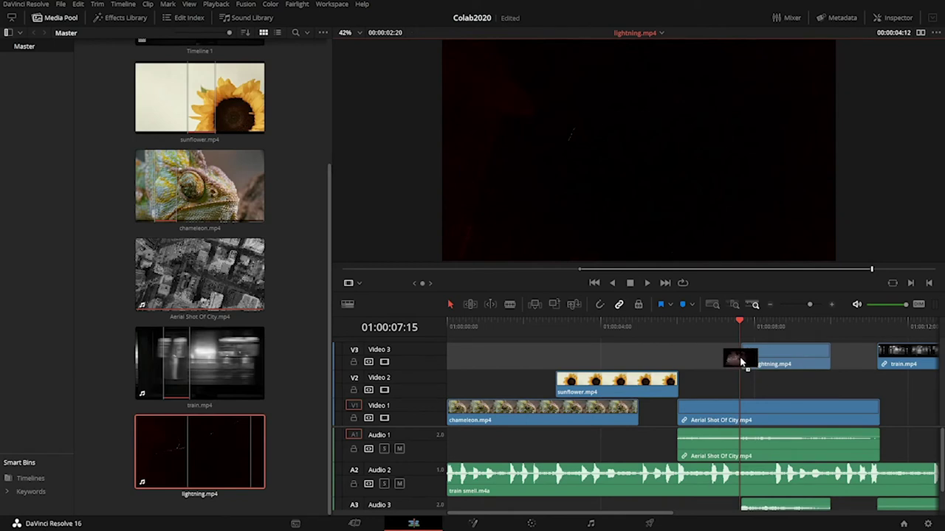
drag(742, 362, 741, 362)
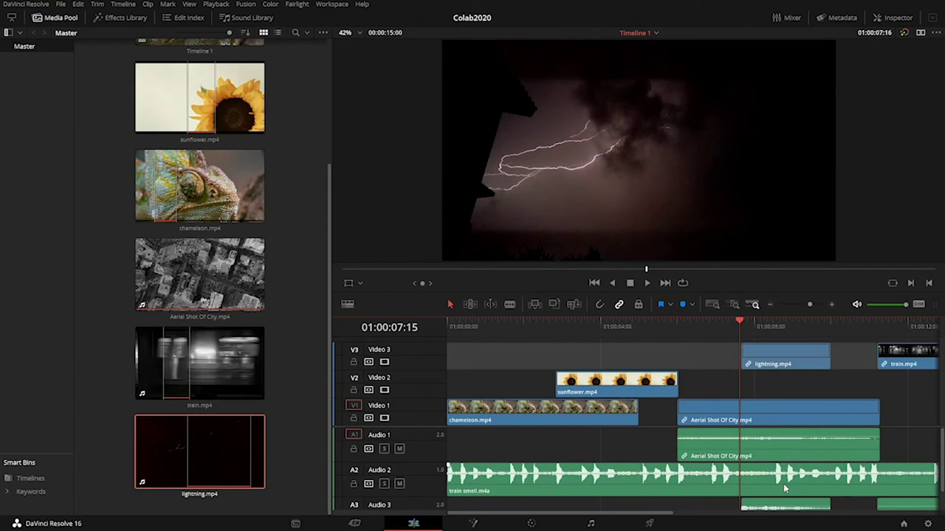
Step: Hide the media pool, play the timeline from the start and scrub over the train clip to check its motion
click(743, 327)
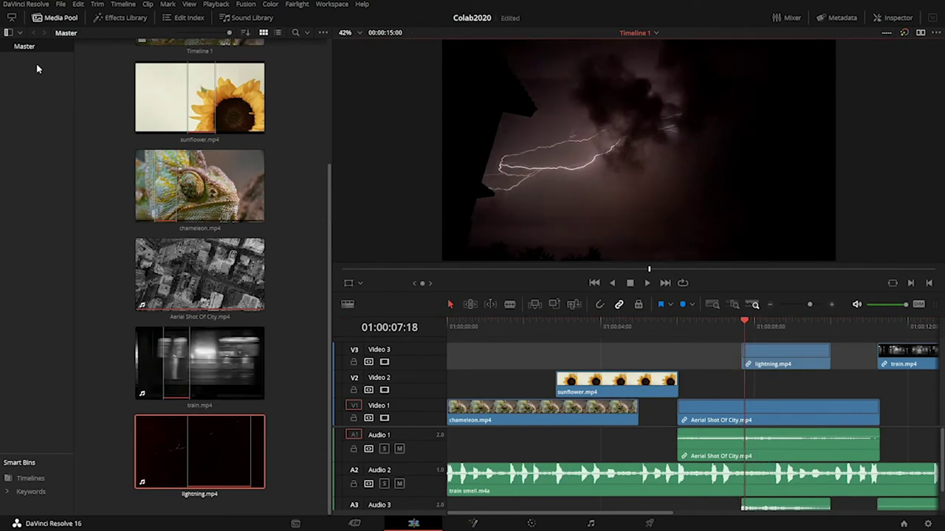
click(56, 19)
drag(297, 334, 112, 332)
key(space)
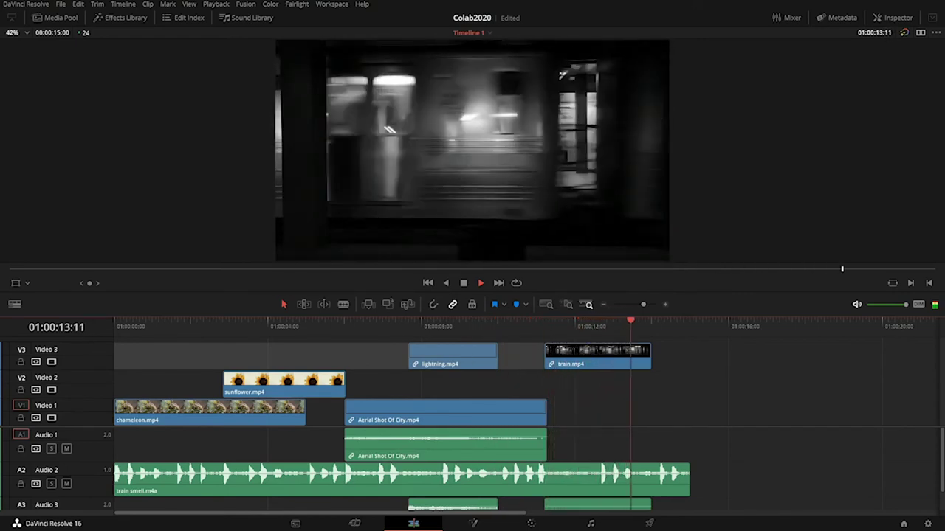
drag(528, 328, 604, 329)
drag(527, 332, 560, 363)
Step: Change the speed of the train.mp4 clip on Video 3 to 500% with pitch correction on and keyframe timing maintained
click(560, 363)
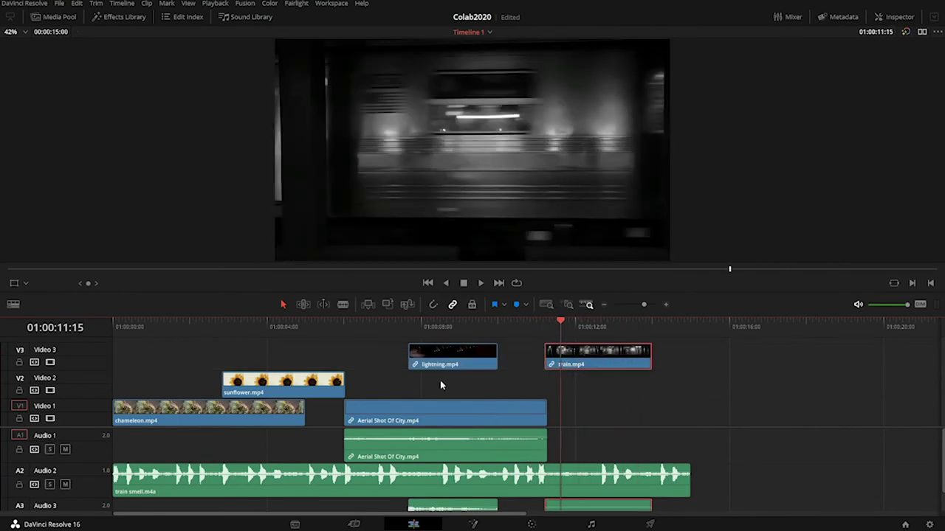
right_click(566, 357)
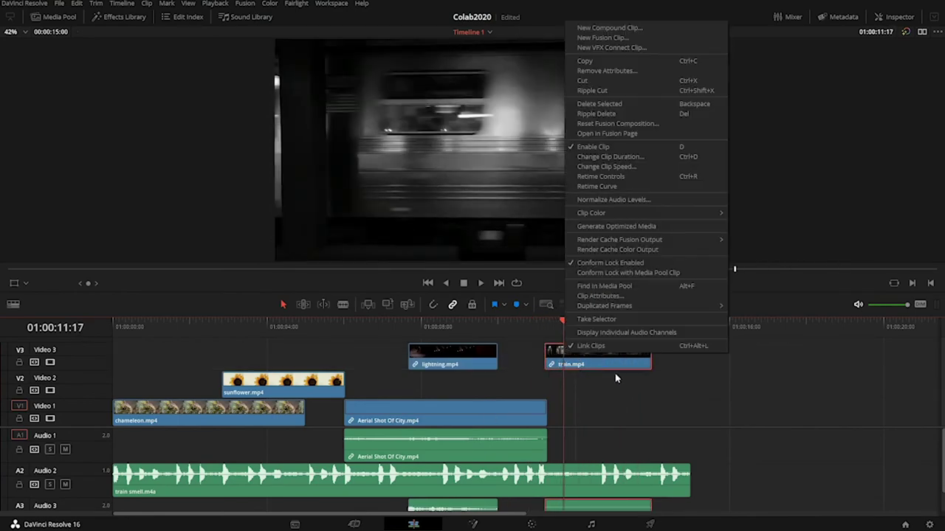
click(595, 346)
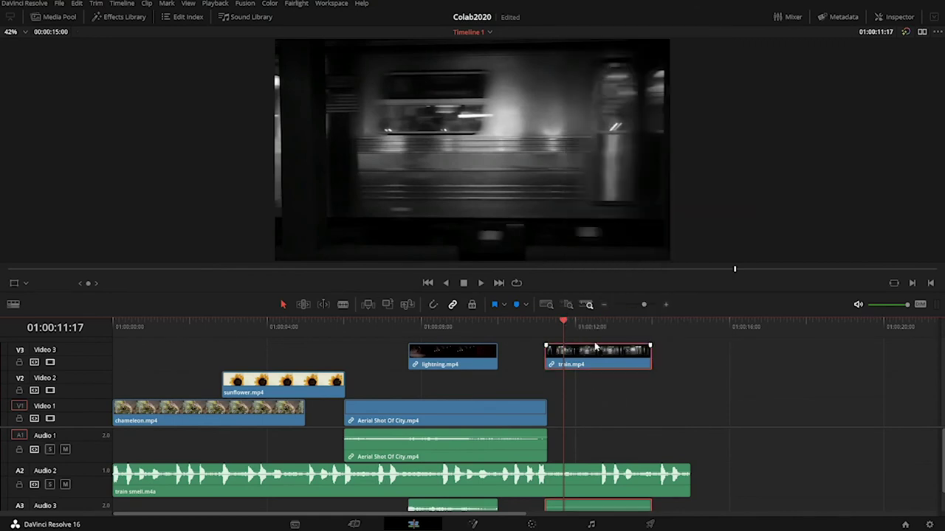
right_click(578, 354)
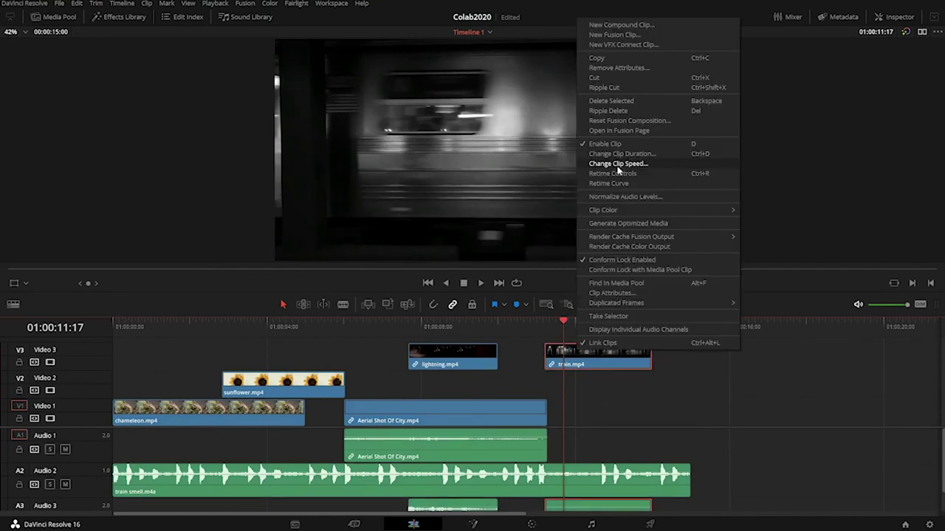
click(608, 164)
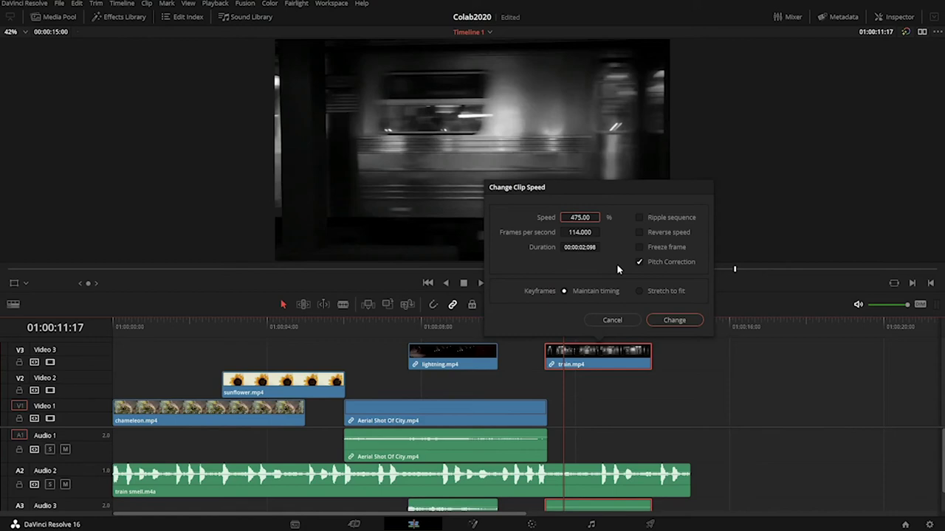
text(500)
click(680, 319)
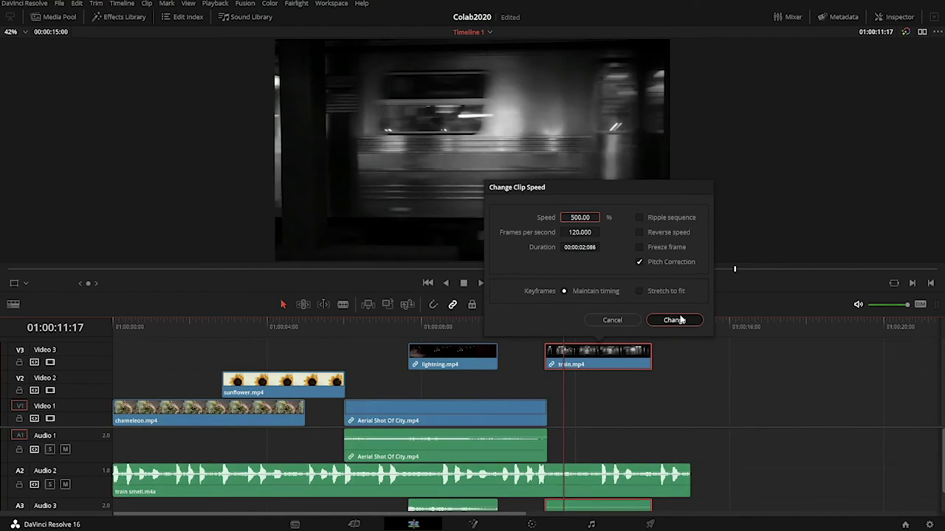
Step: Apply the 500% speed change to train.mp4, and play and scrub the clip to check its faster motion
click(690, 320)
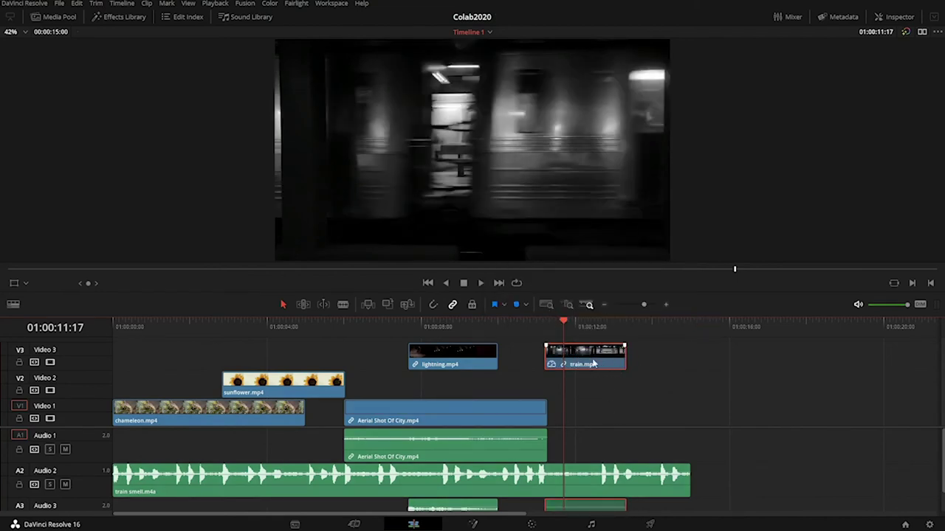
drag(563, 328, 538, 328)
key(space)
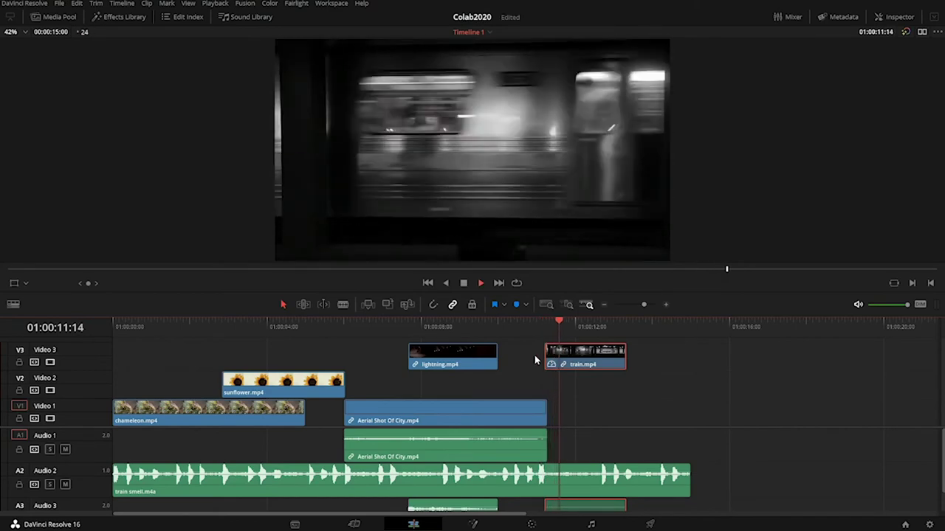
key(space)
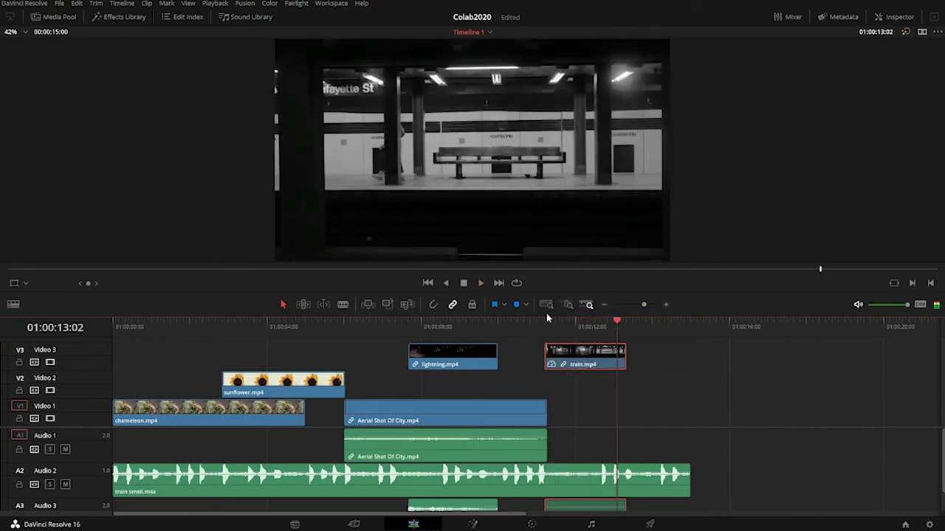
click(543, 323)
drag(543, 324, 598, 351)
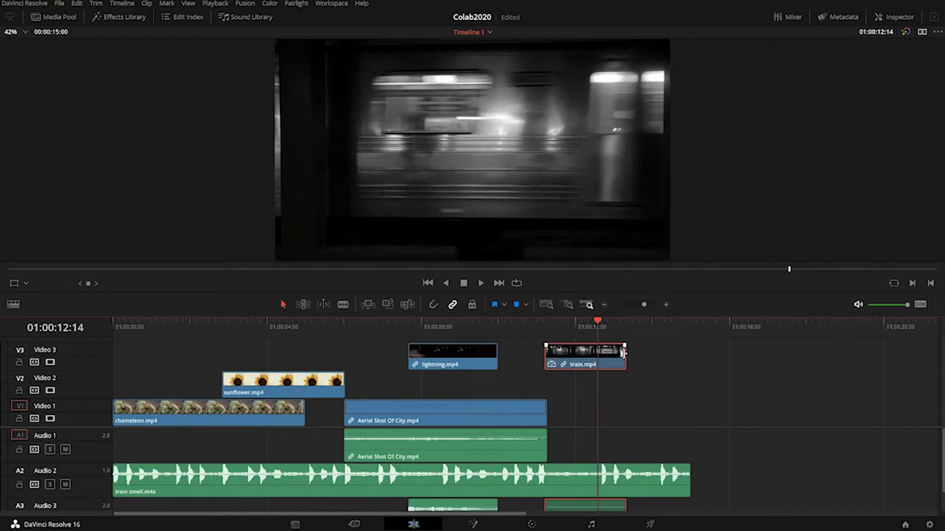
Step: Trim the end of train.mp4 on Video 3 back to about 01:00:12:14 and save the project
drag(622, 353, 595, 353)
drag(543, 325, 387, 355)
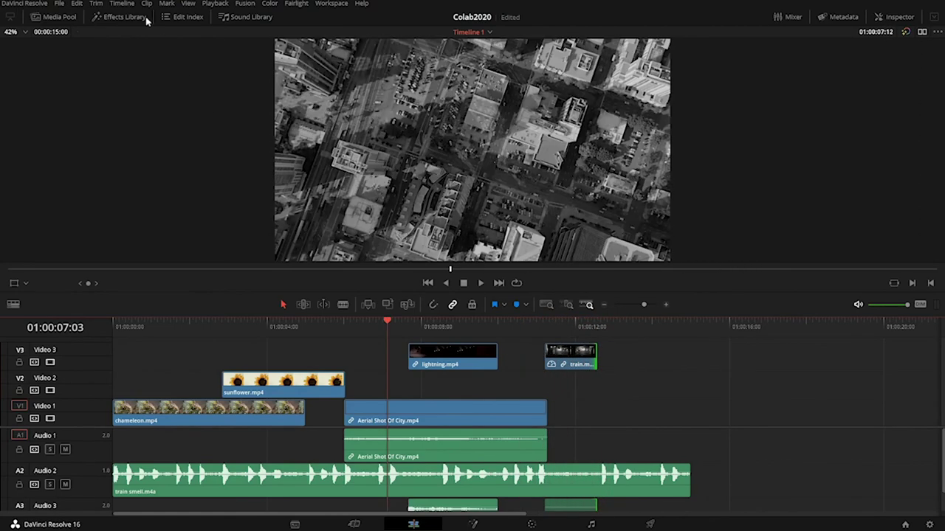
click(59, 4)
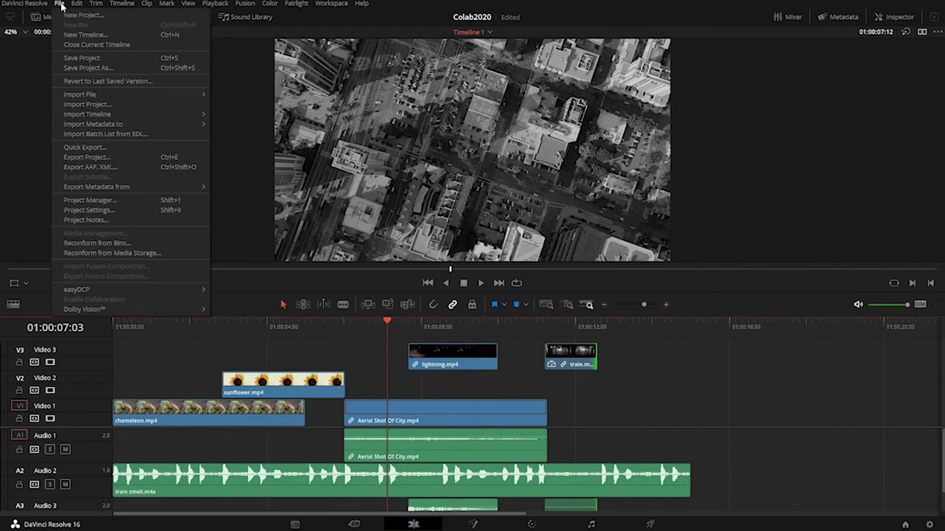
click(120, 57)
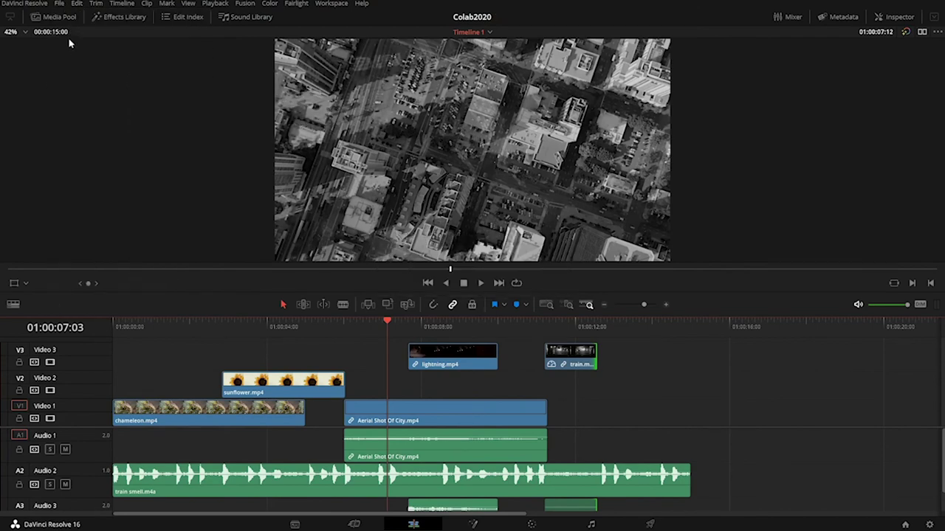
Step: Place three copies of the shortened train.mp4 clip end to end after the original on Video 3
click(59, 4)
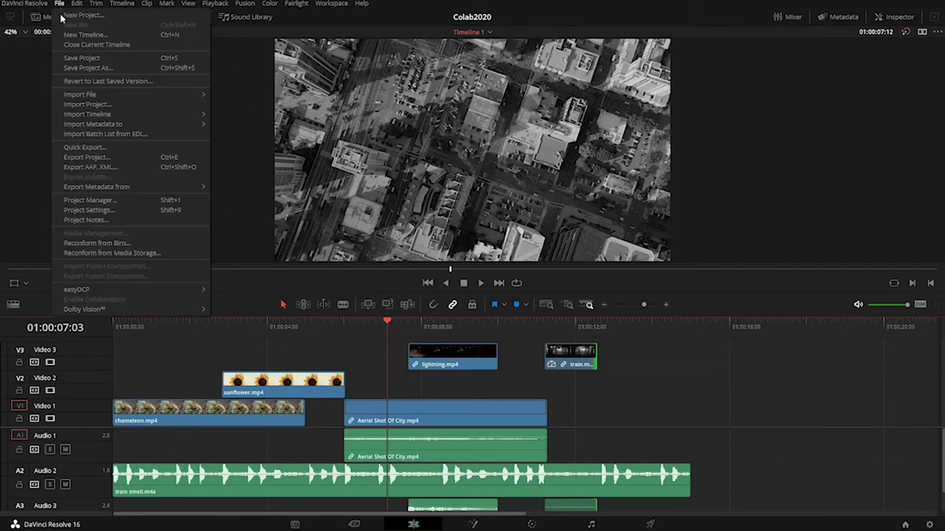
mouse_move(77, 4)
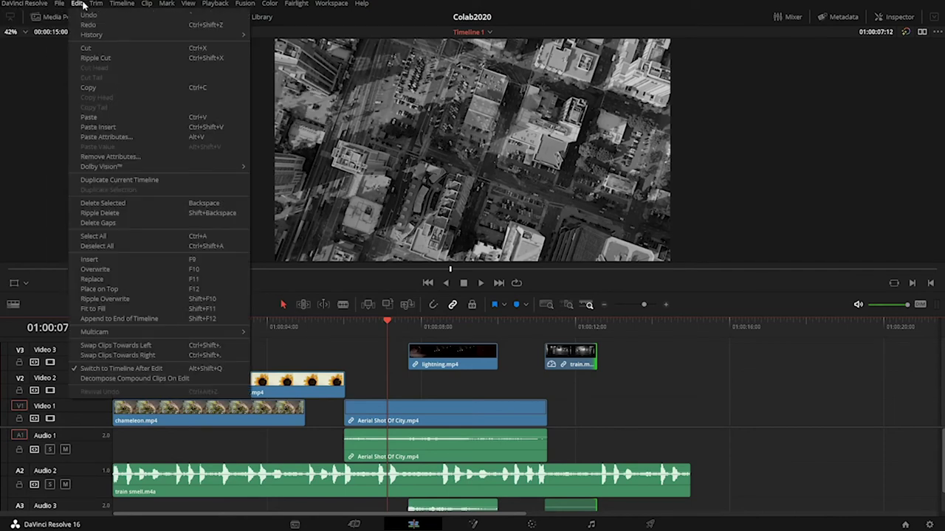
click(109, 124)
drag(221, 324, 576, 369)
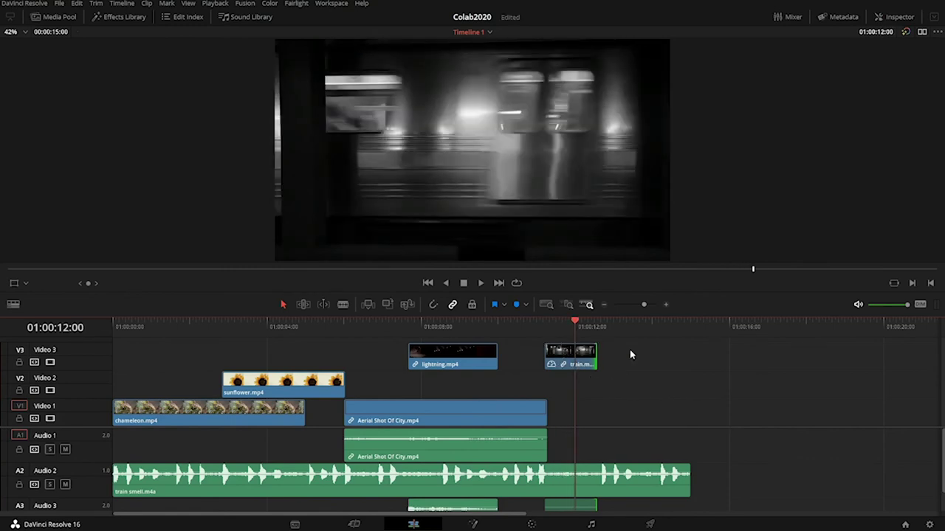
click(567, 356)
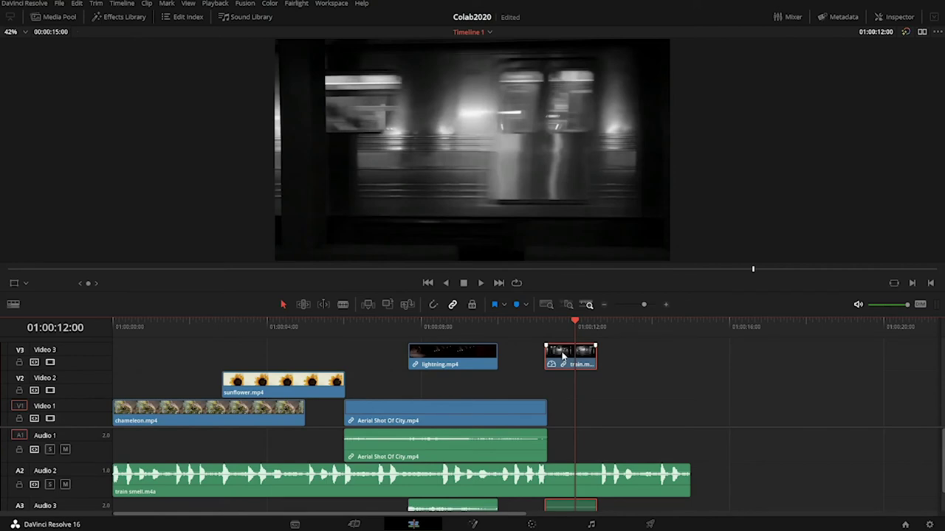
drag(566, 357, 727, 359)
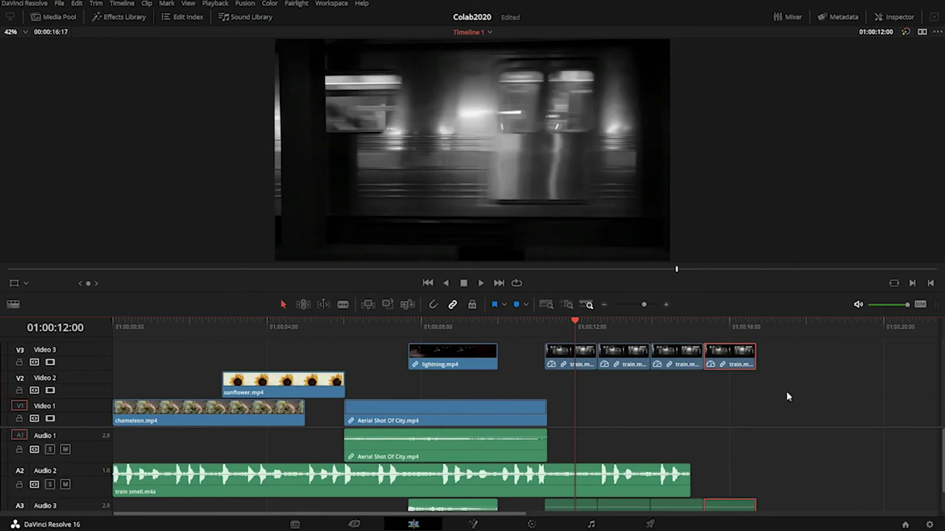
Step: Reverse the second train.mp4 clip so its speed is -500%, and play the train section to check the change of direction
key(space)
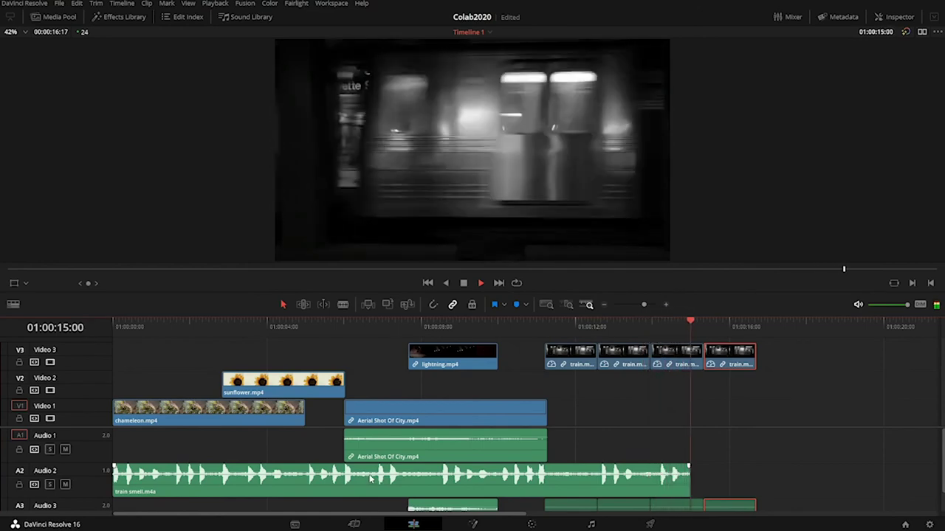
drag(561, 326, 618, 370)
click(606, 361)
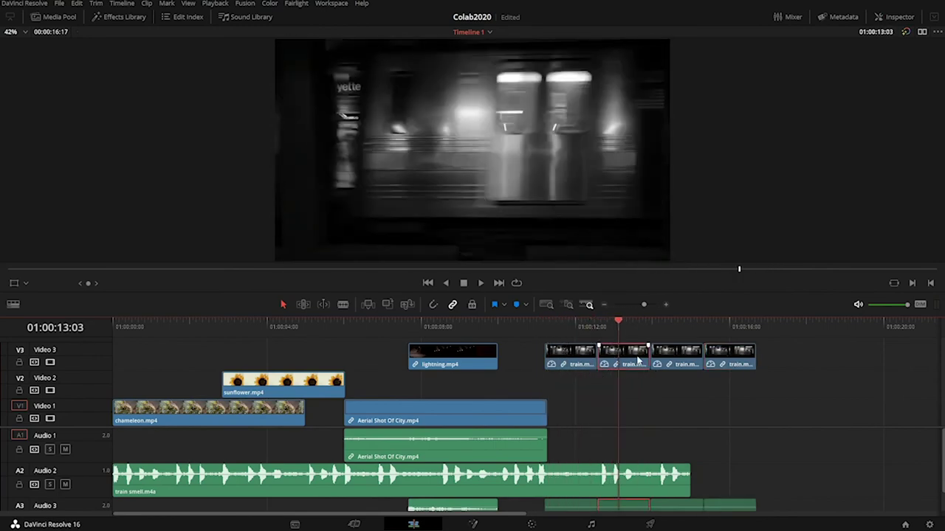
right_click(639, 360)
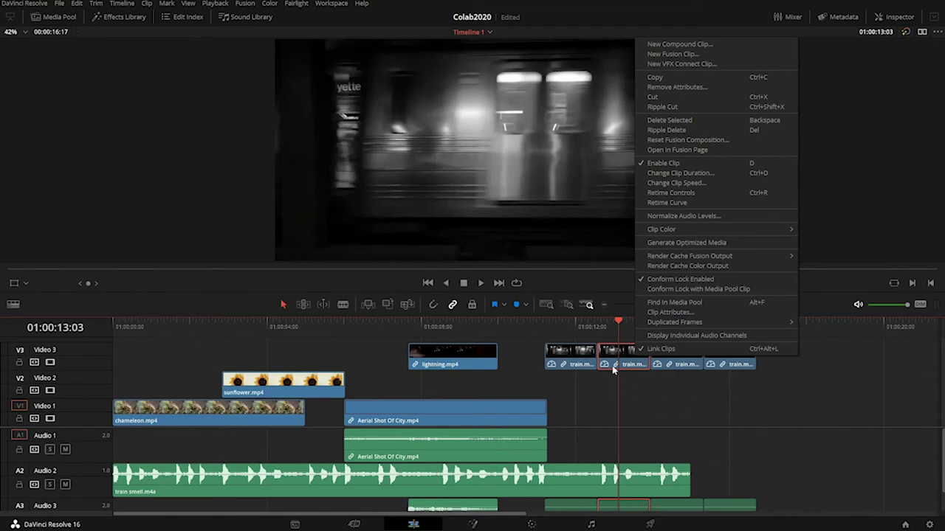
click(668, 183)
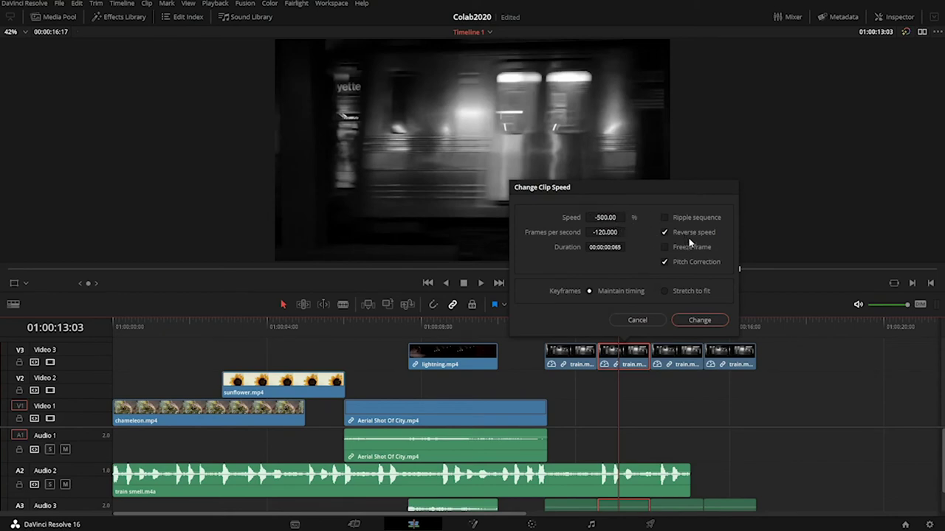
click(694, 320)
click(537, 326)
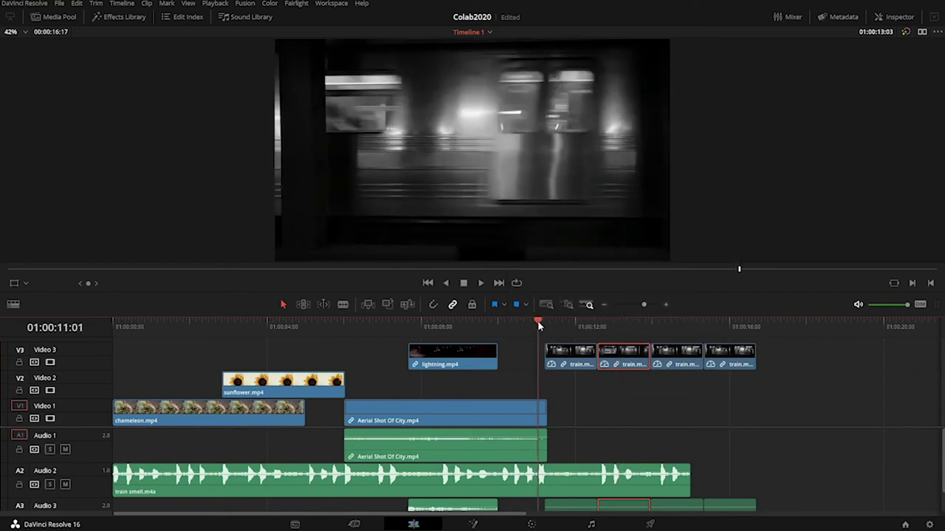
key(space)
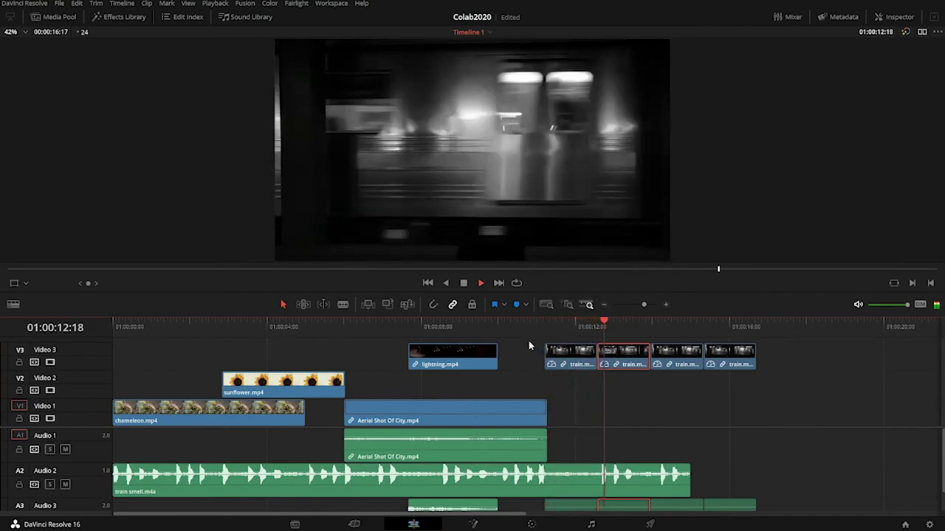
drag(554, 326, 605, 324)
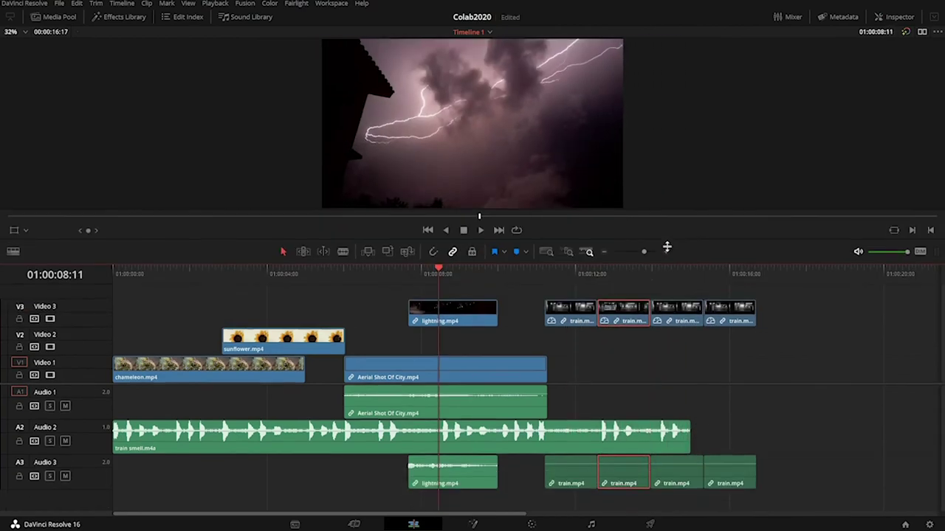
Step: Enlarge the timeline area and place a copy of lightning.mp4 on a new Video 4 track, starting where the original ends
drag(614, 240, 616, 260)
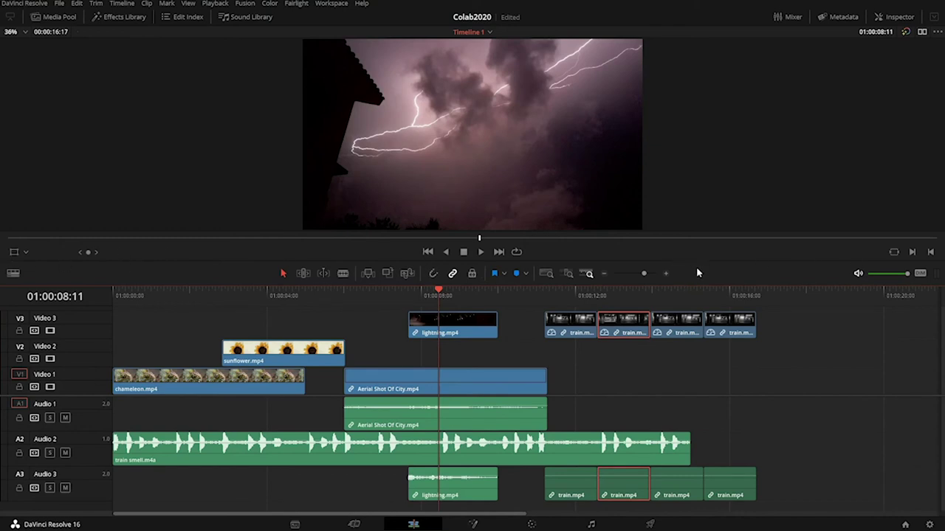
drag(695, 260, 667, 178)
drag(622, 305, 646, 438)
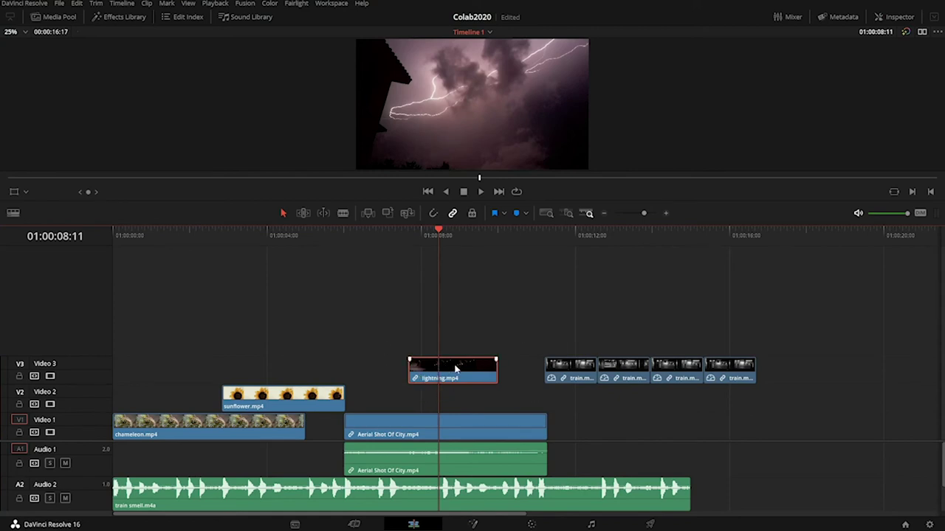
drag(436, 369, 524, 330)
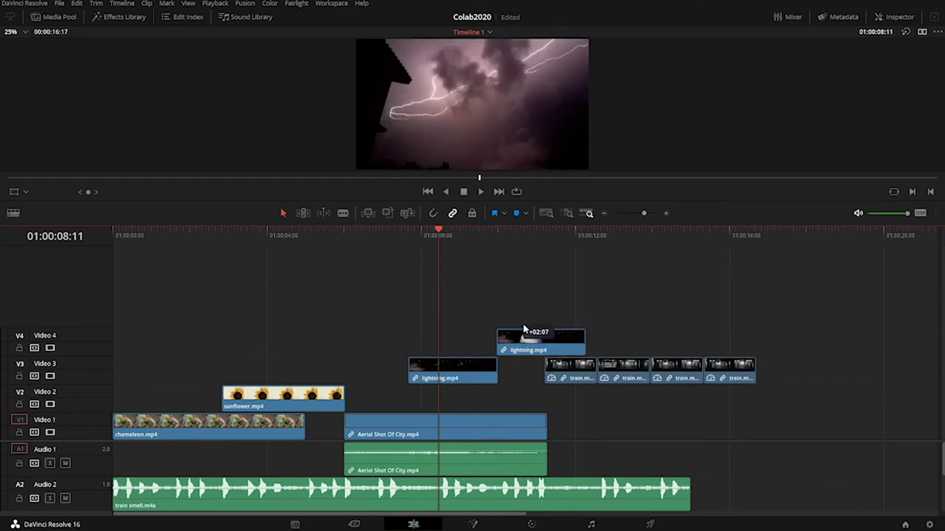
drag(524, 330, 524, 329)
Step: Reverse the lightning.mp4 copy on Video 4 at -100% speed with pitch correction on and keyframe timing maintained
drag(410, 235, 535, 317)
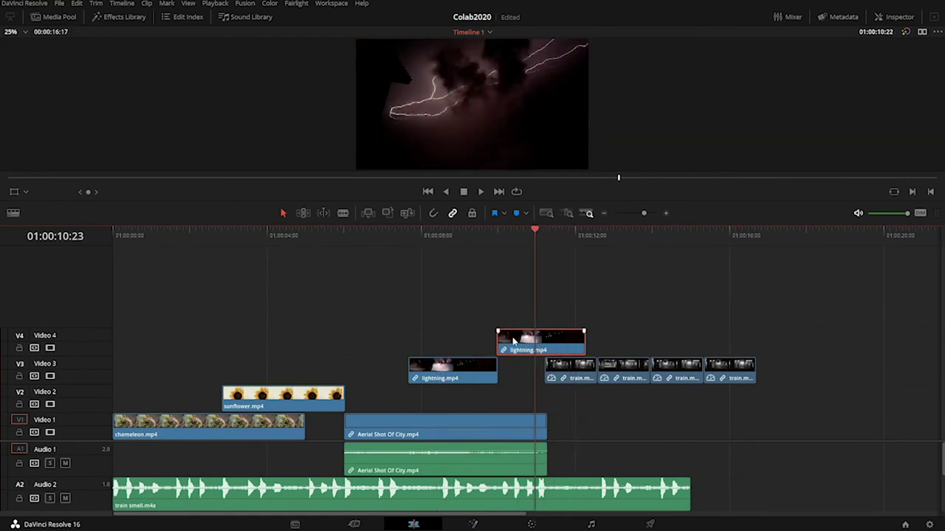
right_click(513, 343)
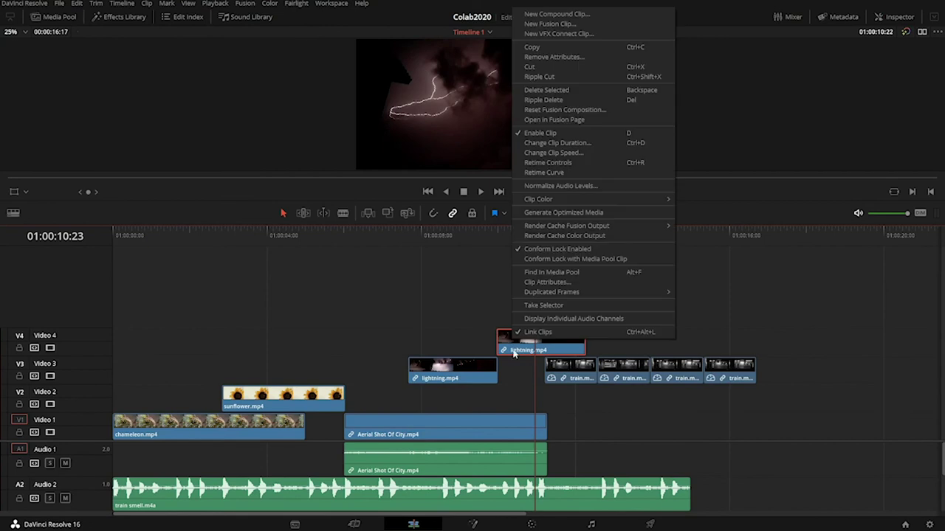
click(555, 153)
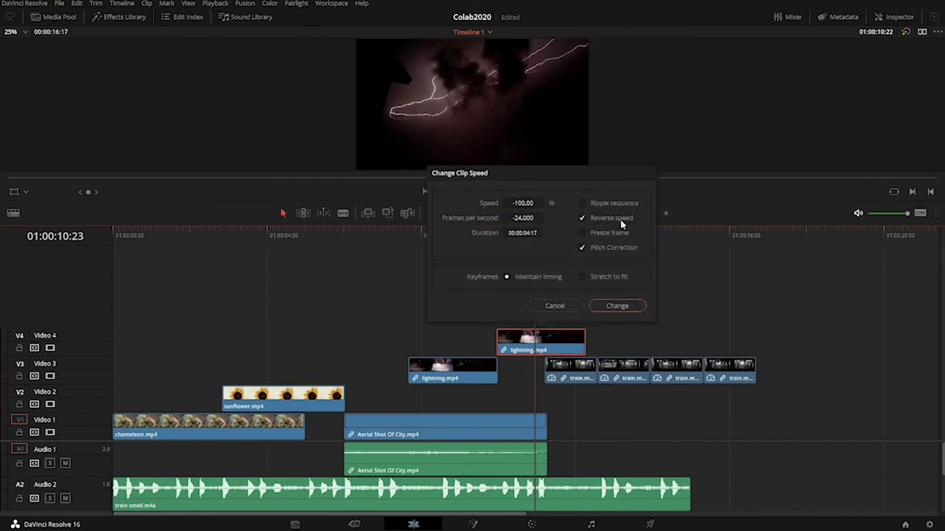
click(617, 305)
Step: Play the timeline from just before the first lightning clip to review the reversed lightning and the train section
click(412, 236)
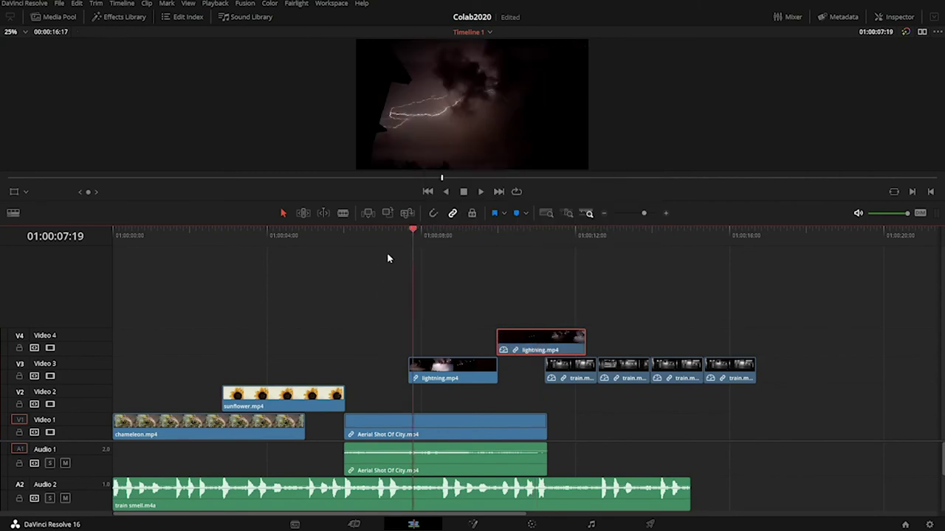
key(Left)
key(Left)
key(Left)
key(Left)
key(Left)
key(Left)
key(Left)
key(Left)
key(Left)
key(space)
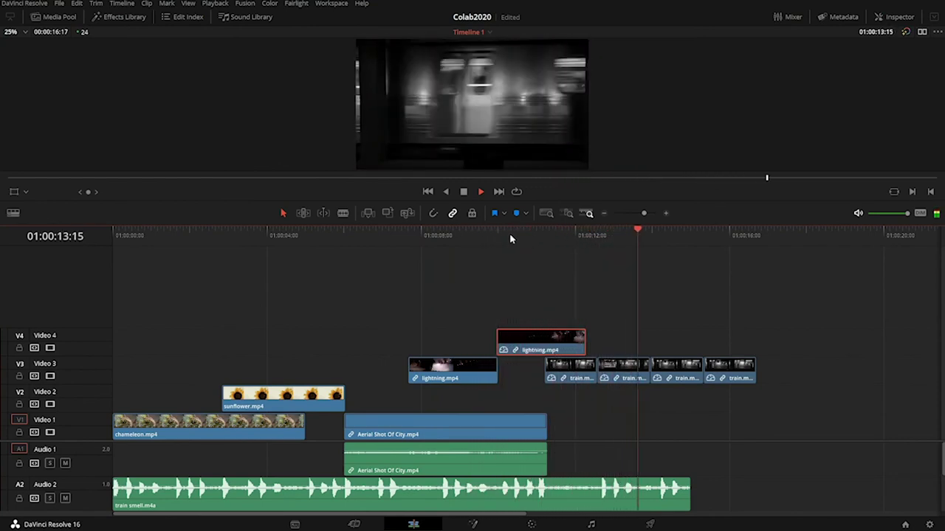
Step: Split chameleon.mp4 on Video 1 at 01:00:02:20, where the sunflower clip begins
drag(190, 340, 226, 395)
click(226, 395)
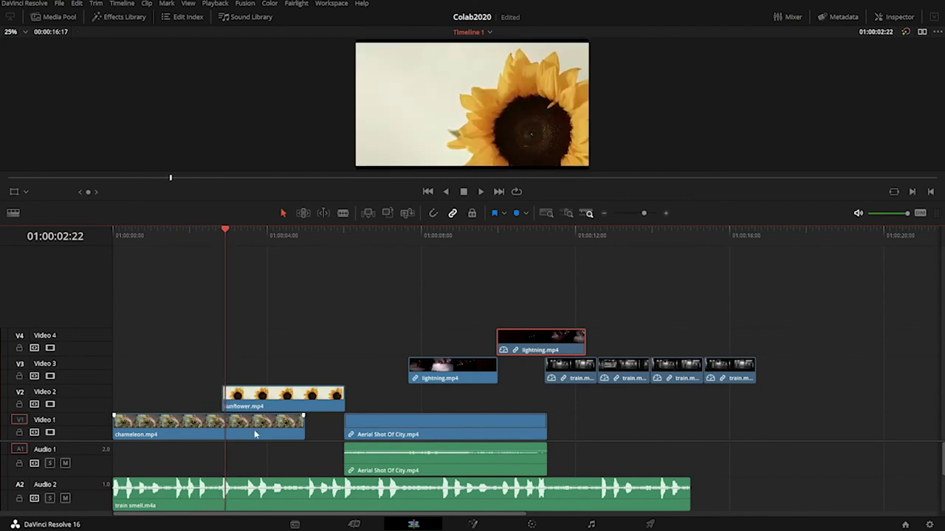
drag(224, 233, 222, 258)
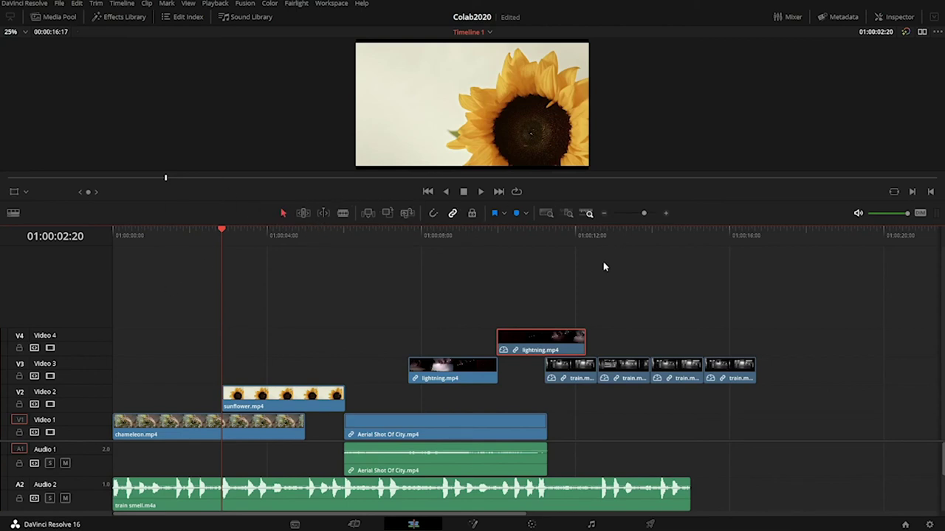
click(343, 214)
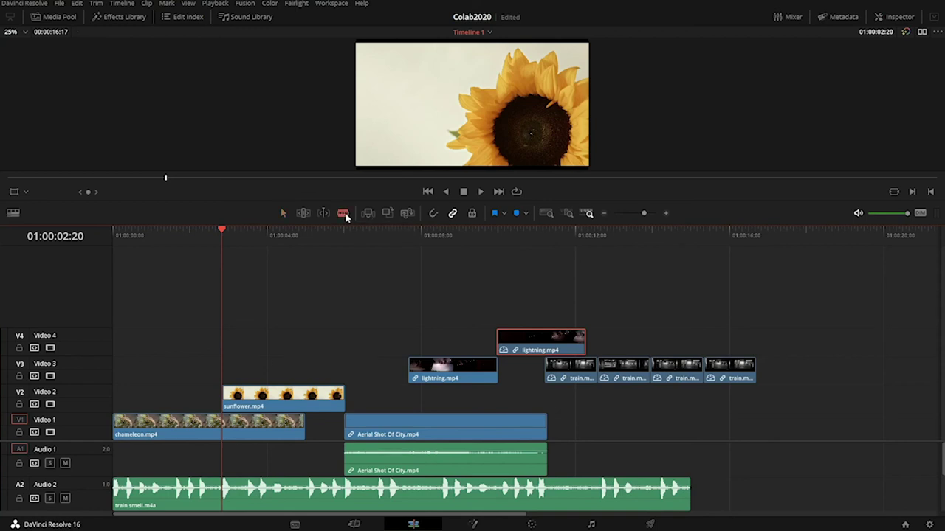
click(223, 426)
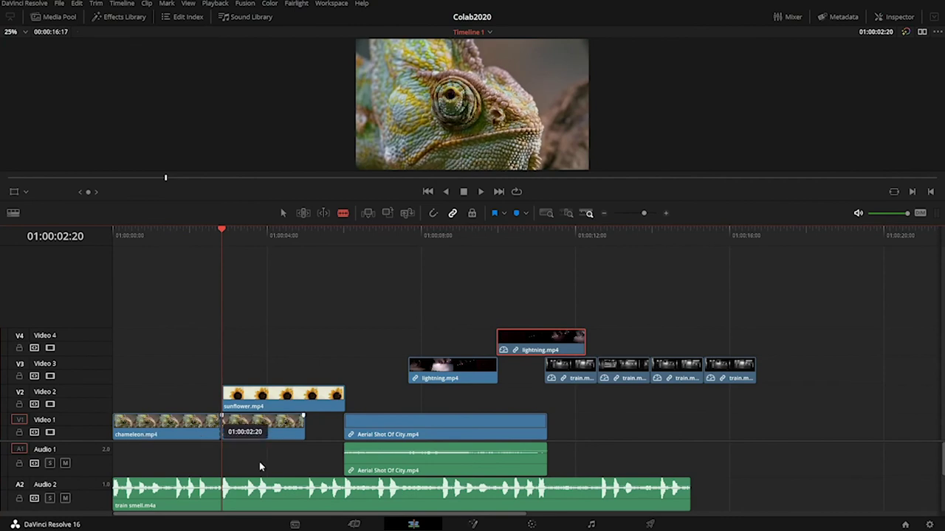
Step: Move the second chameleon part to Video 4 at about 01:00:13:23 and extend the first part's end to the sunflower's start
key(a)
drag(276, 427, 690, 346)
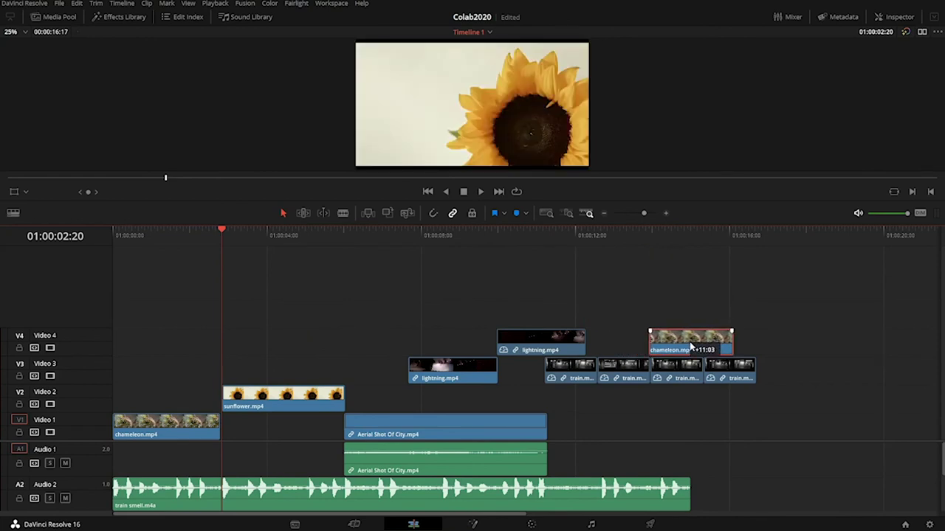
drag(182, 245, 218, 234)
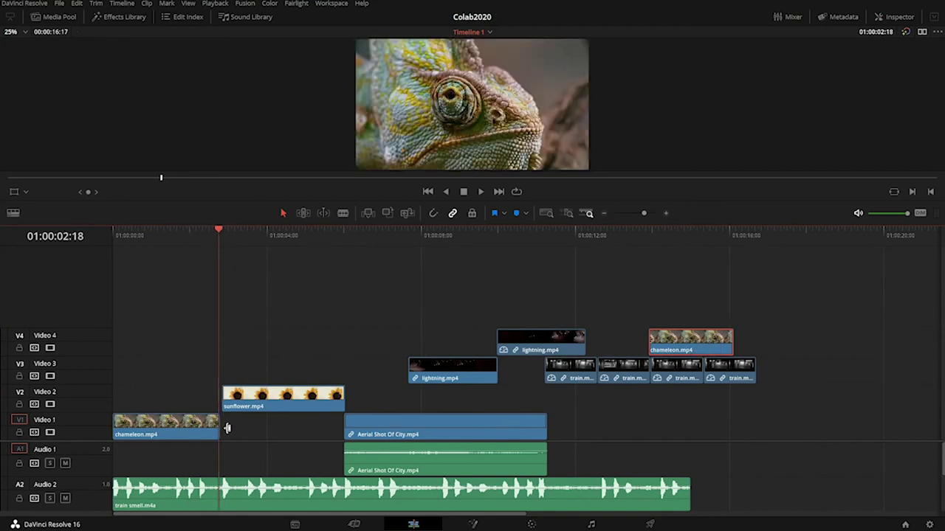
drag(217, 426, 220, 425)
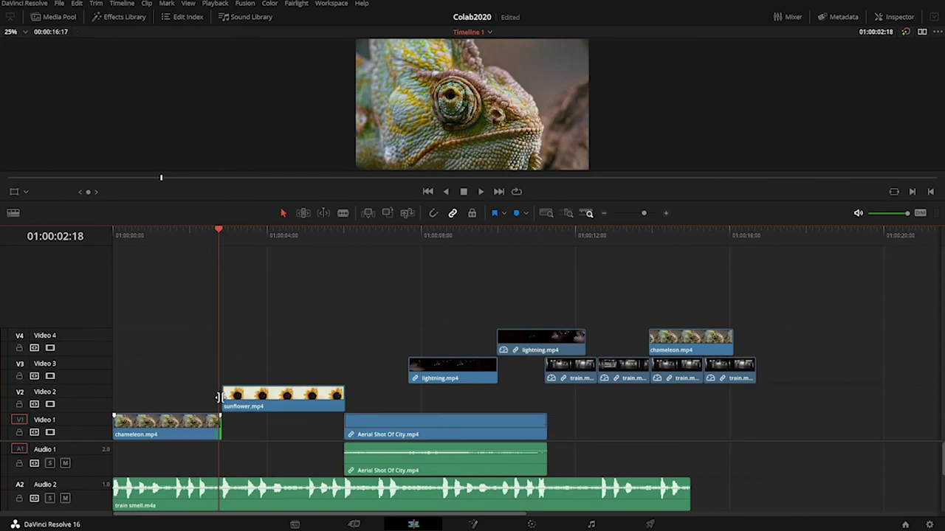
Step: Trim the end of the Video 4 chameleon clip to 01:00:15:00, matching the end of the train audio, and scrub the timeline
drag(218, 237, 691, 299)
drag(732, 340, 689, 341)
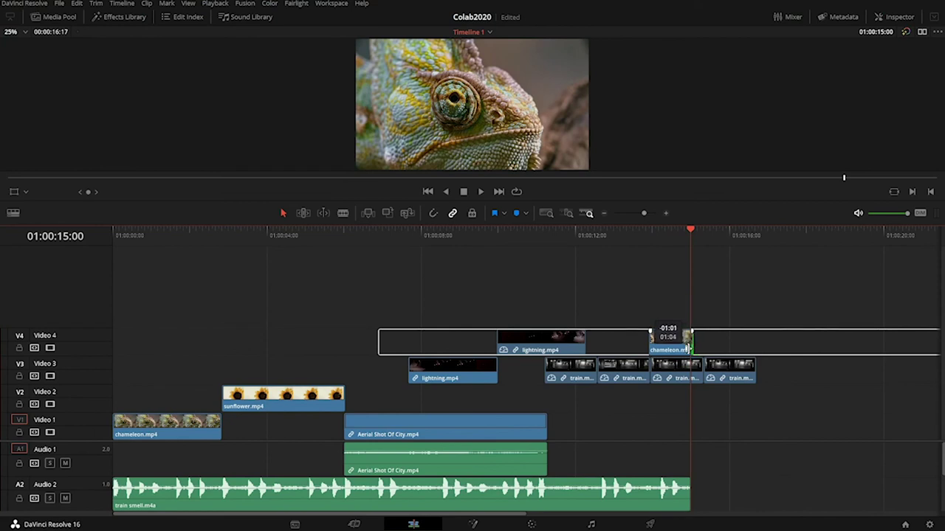
drag(687, 345, 690, 345)
drag(649, 239, 223, 346)
drag(147, 345, 447, 390)
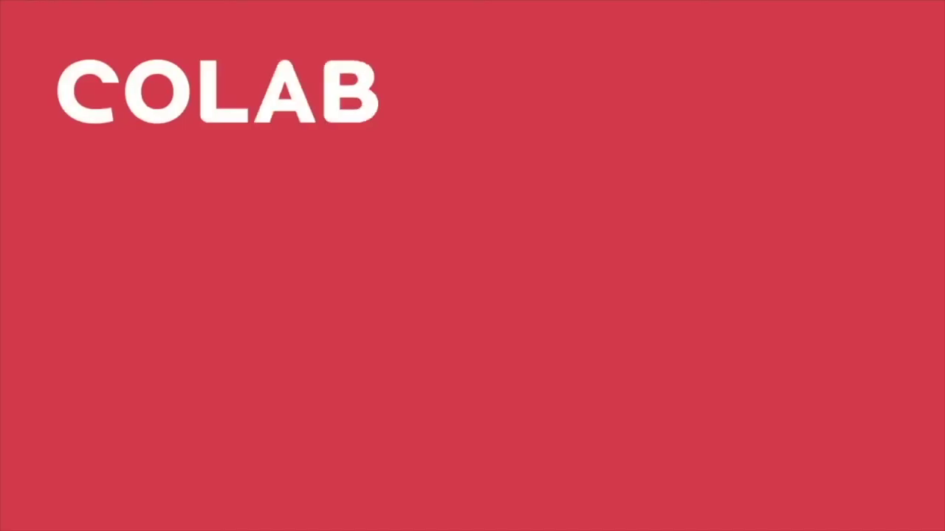